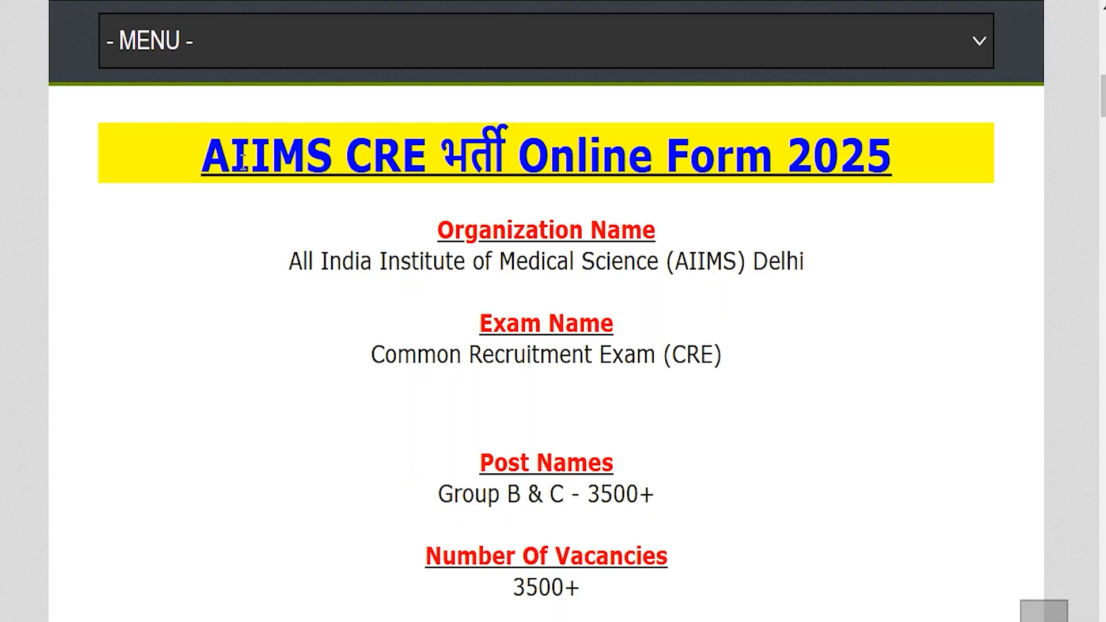
# Step: Review the AIIMS CRE 2025 recruitment summary for the organization, exam name, posts, vacancies and online application dates
pyautogui.moveTo(235, 160); pyautogui.dragTo(862, 169)
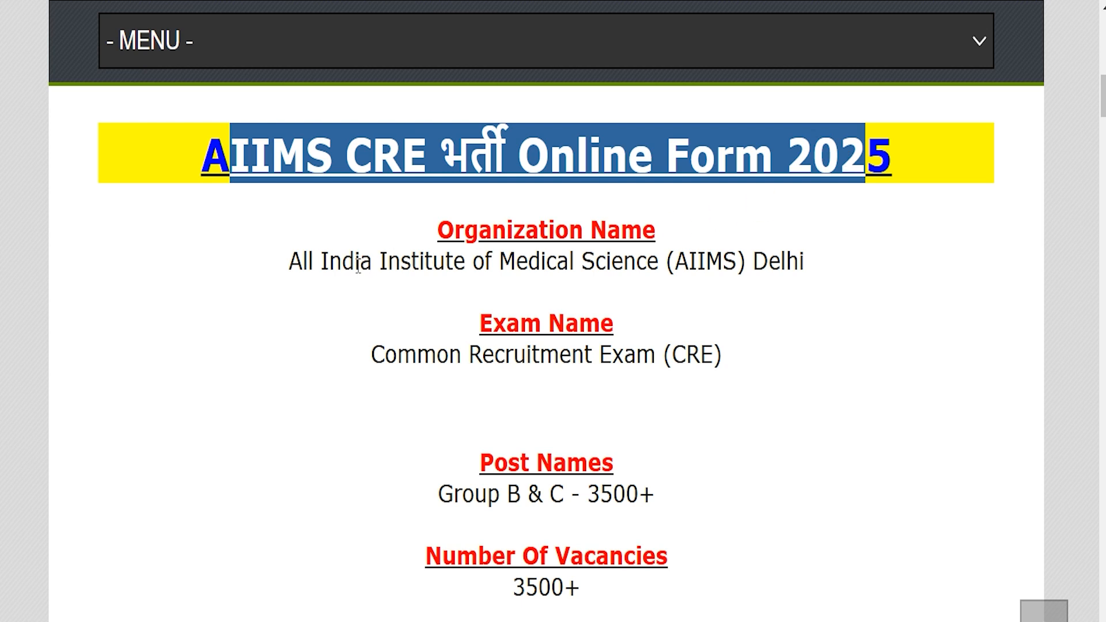
pyautogui.moveTo(316, 262); pyautogui.dragTo(802, 263)
pyautogui.click(434, 360)
pyautogui.moveTo(433, 360); pyautogui.dragTo(716, 356)
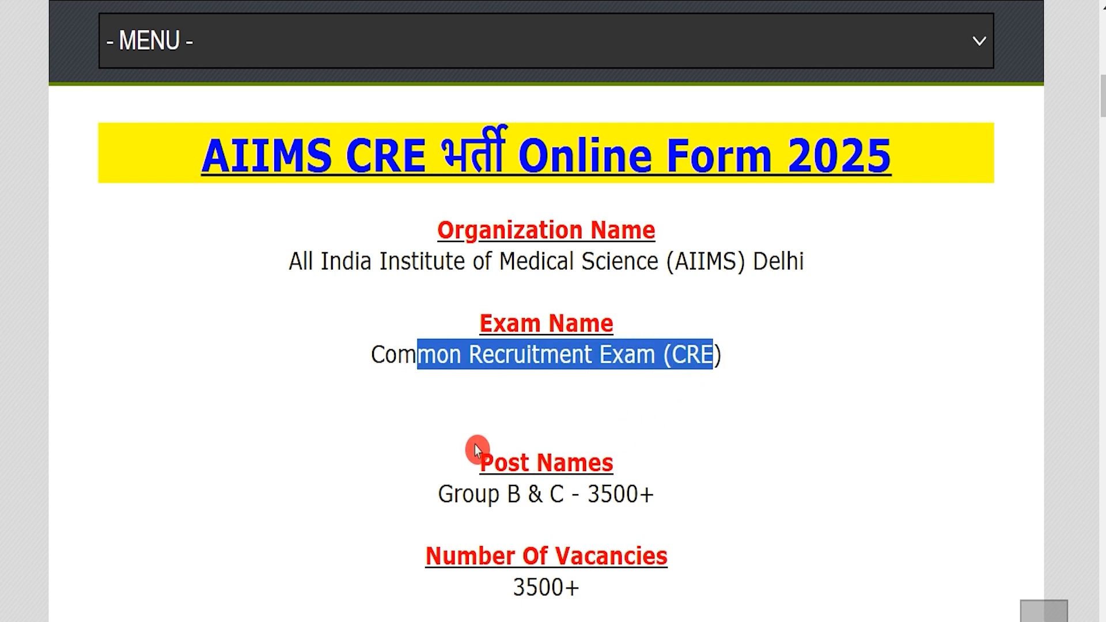
pyautogui.moveTo(454, 494); pyautogui.dragTo(656, 494)
pyautogui.moveTo(524, 587); pyautogui.dragTo(580, 588)
pyautogui.scroll(-2, 648, 563)
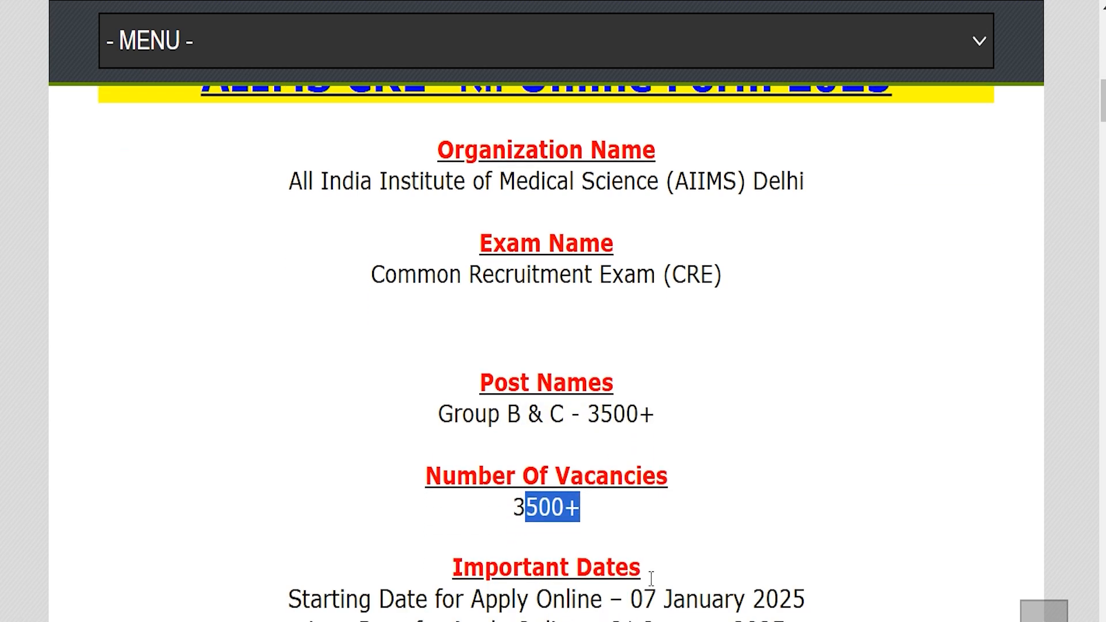
pyautogui.moveTo(643, 564); pyautogui.dragTo(794, 570)
pyautogui.moveTo(625, 596); pyautogui.dragTo(772, 596)
# Step: Review the educational qualification, age limit, application fee, selection process and job location in the recruitment summary
pyautogui.scroll(-5, 644, 543)
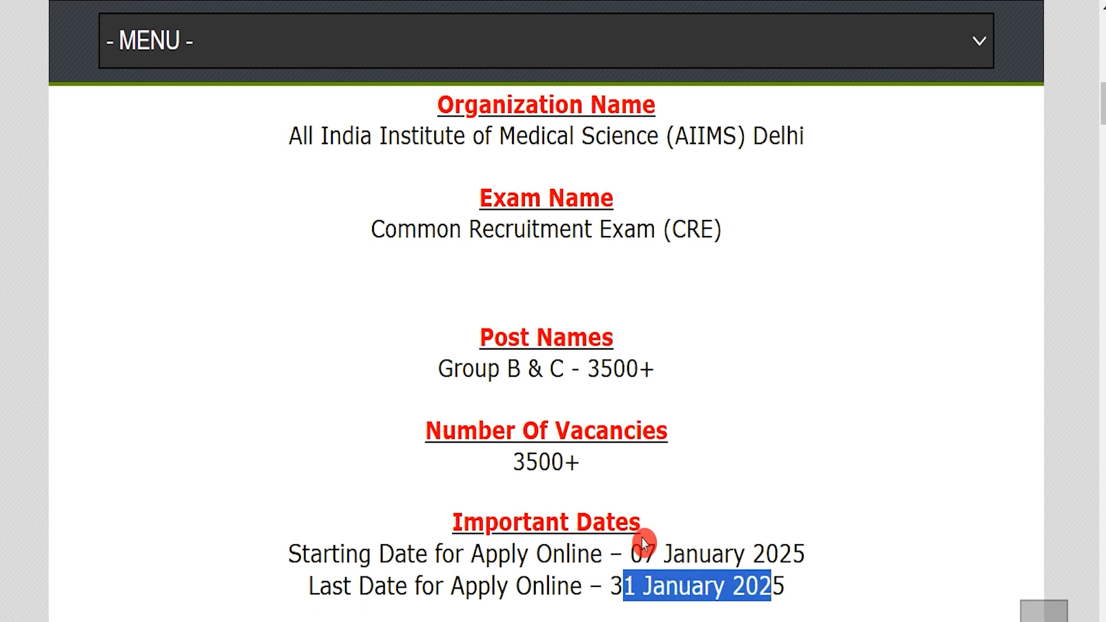
pyautogui.scroll(-2, 643, 541)
pyautogui.moveTo(407, 413); pyautogui.dragTo(648, 415)
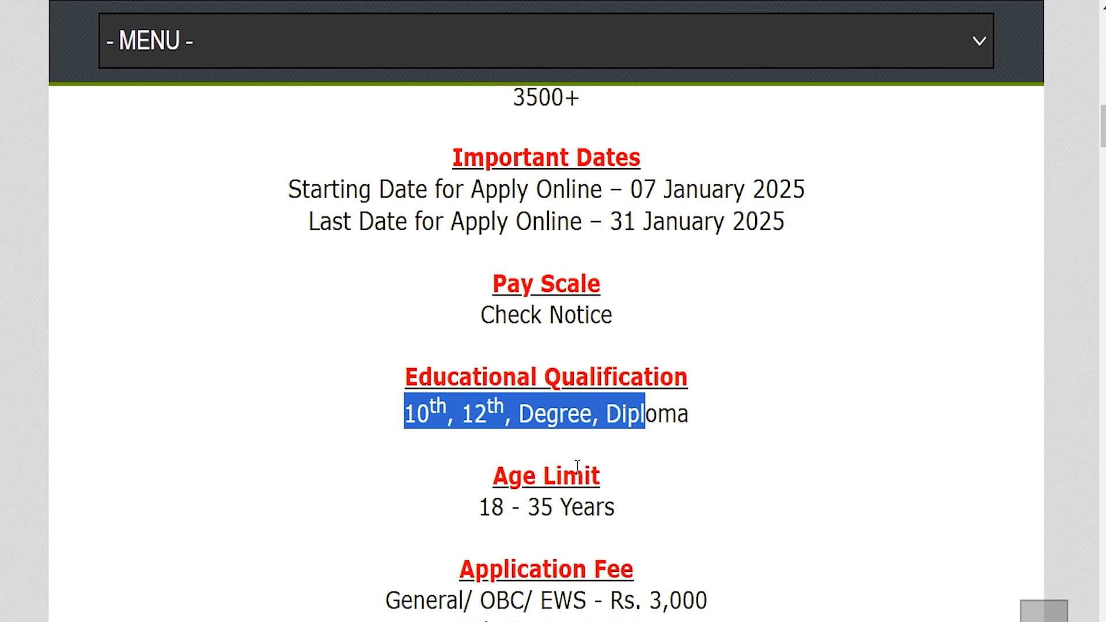
pyautogui.scroll(-3, 573, 469)
pyautogui.moveTo(634, 474); pyautogui.dragTo(546, 474)
pyautogui.scroll(-6, 527, 478)
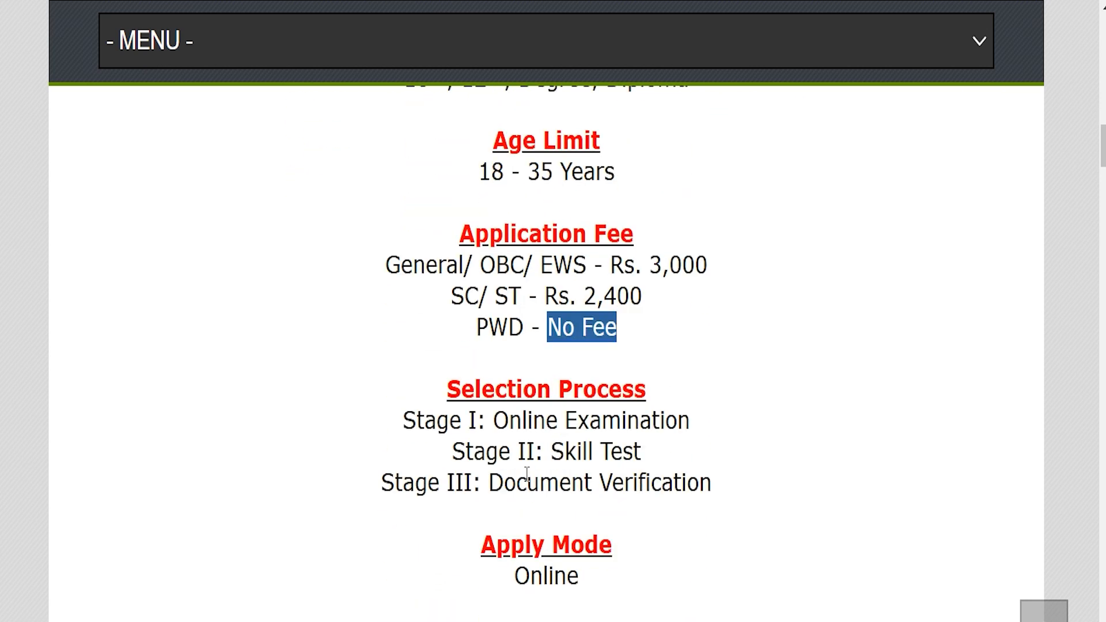
pyautogui.moveTo(503, 439); pyautogui.dragTo(589, 439)
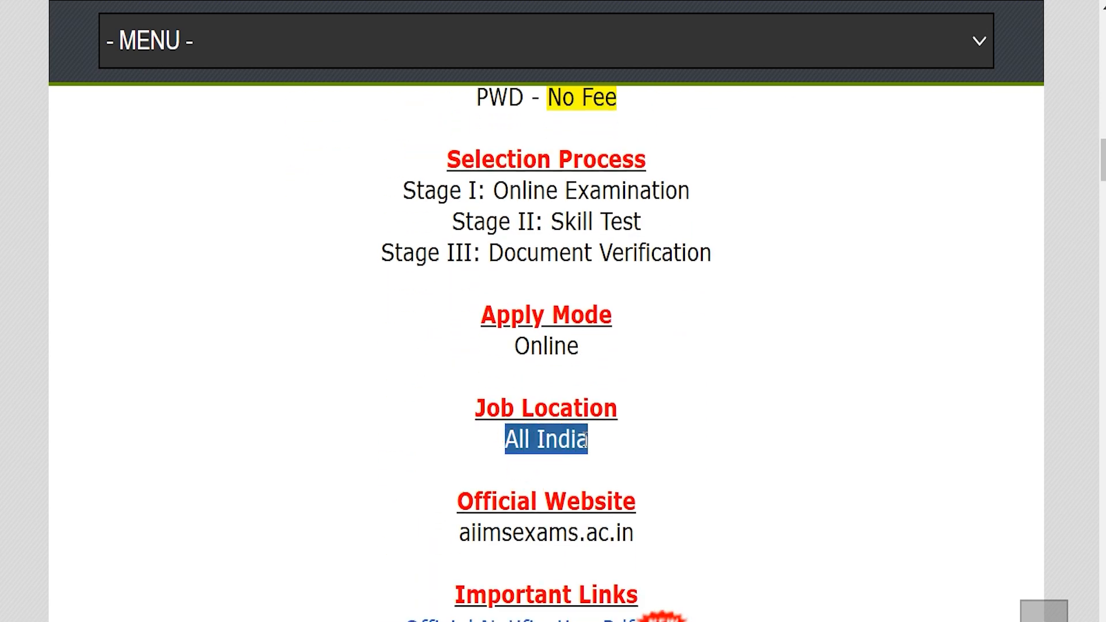
pyautogui.scroll(-1, 528, 494)
pyautogui.scroll(-3, 529, 493)
# Step: Open the official notification PDF and examine its participating institutes, age relaxation rules, scribe rules and post list
pyautogui.moveTo(468, 408); pyautogui.dragTo(625, 406)
pyautogui.moveTo(407, 447); pyautogui.dragTo(635, 444)
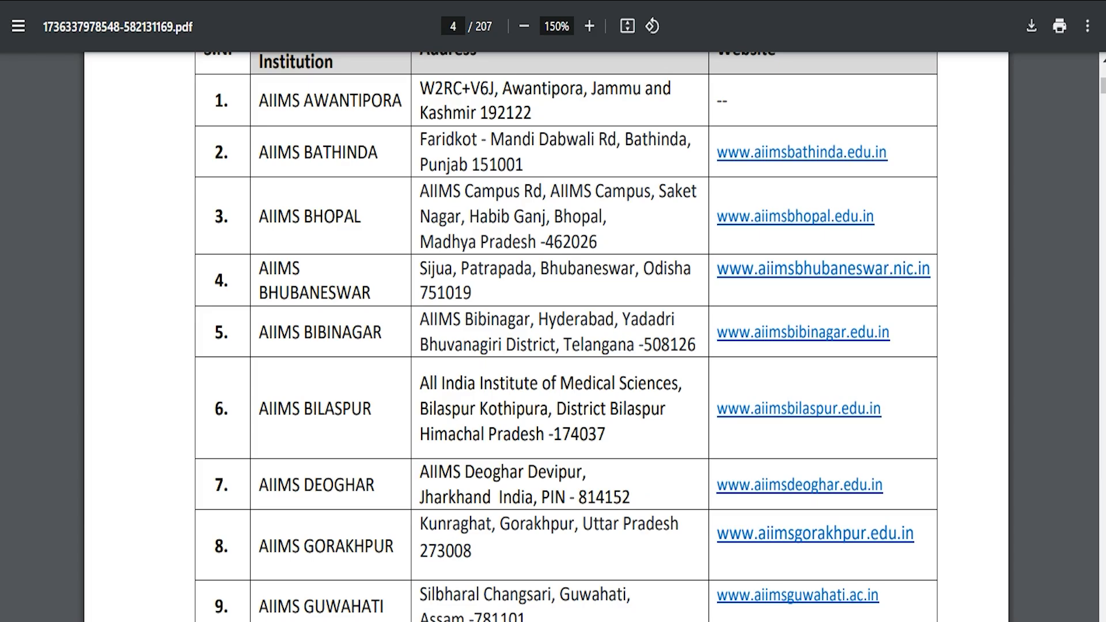
pyautogui.scroll(-20, 578, 300)
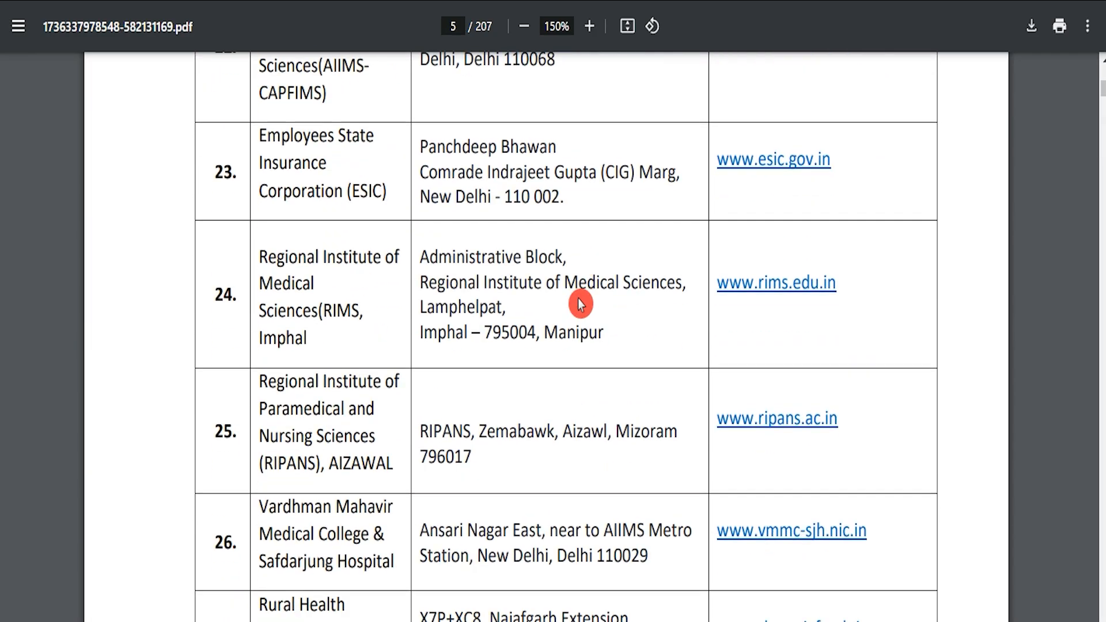
pyautogui.scroll(-20, 579, 298)
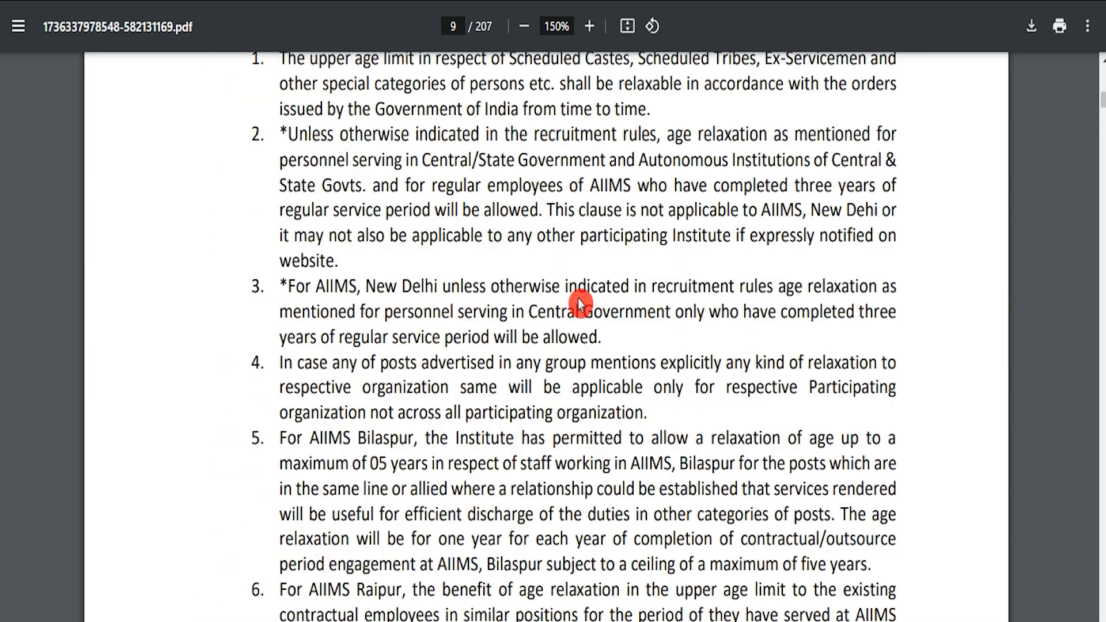
pyautogui.scroll(-20, 578, 299)
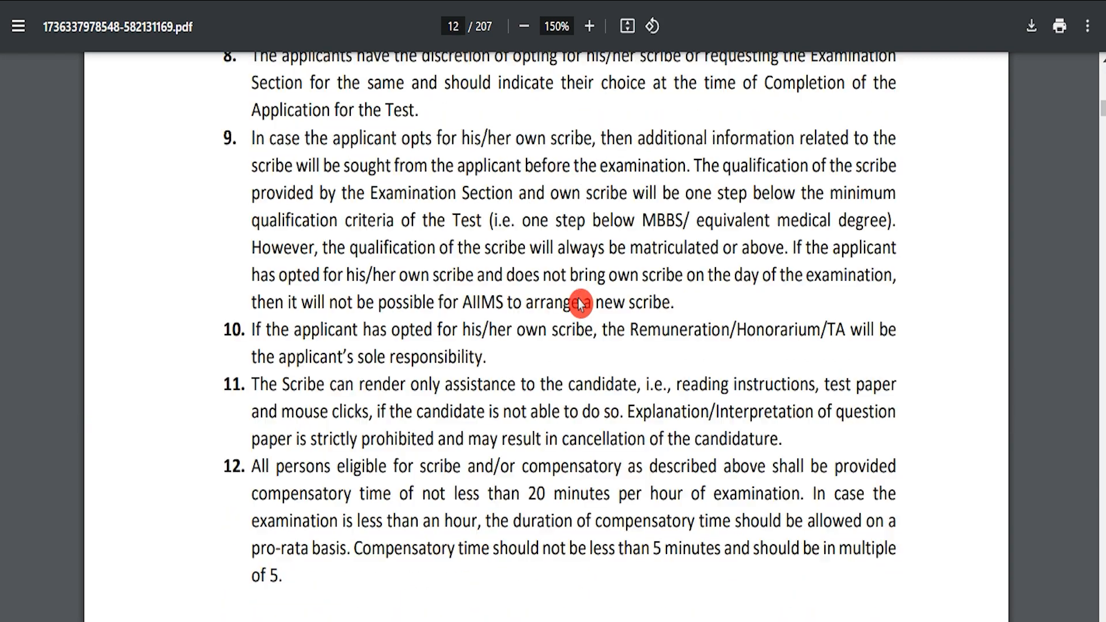
pyautogui.scroll(-20, 579, 299)
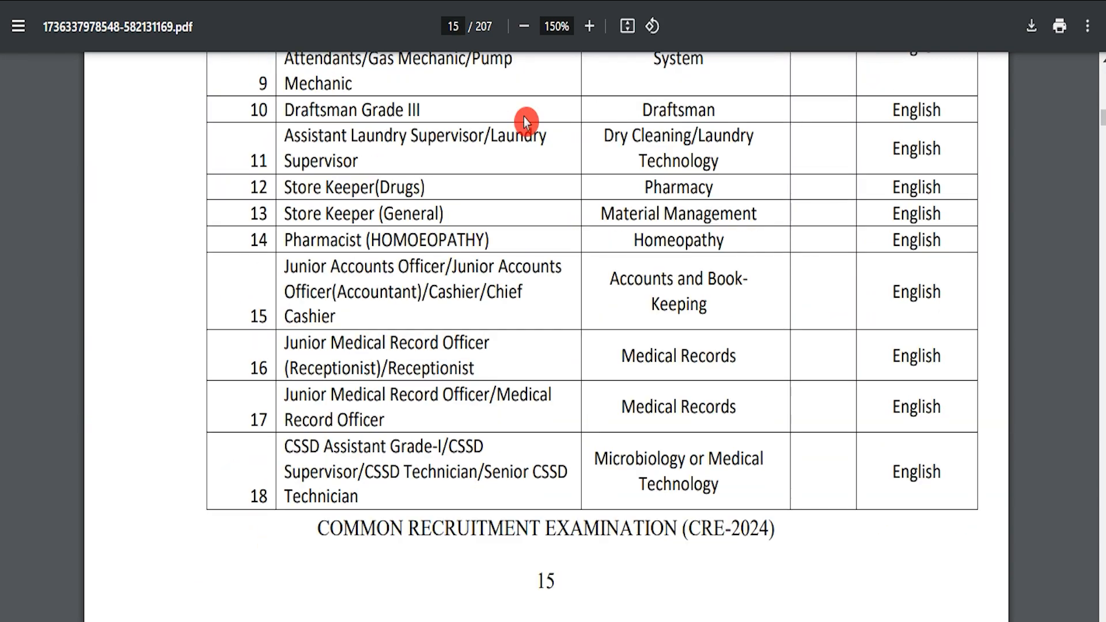
pyautogui.scroll(8, 524, 116)
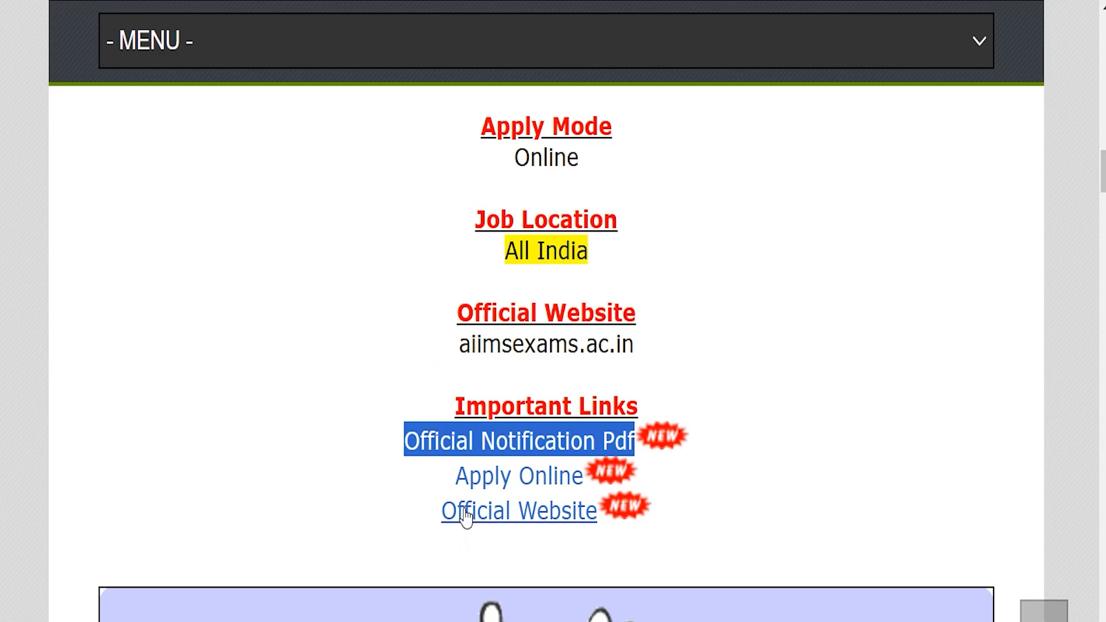
# Step: Open the online application portal and examine the candidate ID or mobile number and password fields of its login form
pyautogui.moveTo(451, 477); pyautogui.dragTo(582, 483)
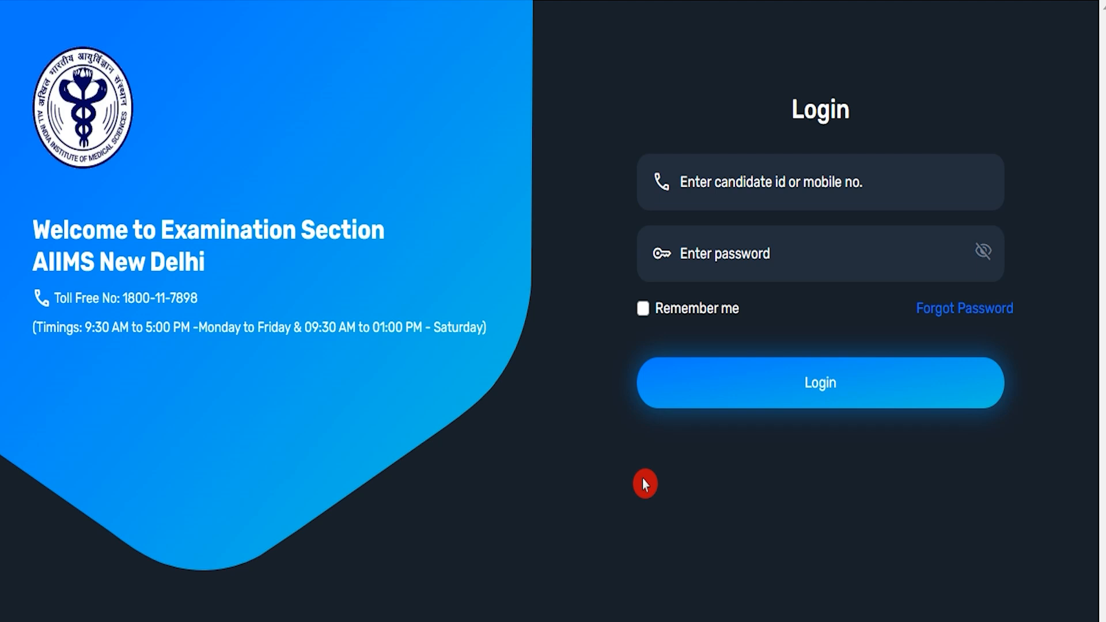
pyautogui.click(708, 177)
pyautogui.click(727, 259)
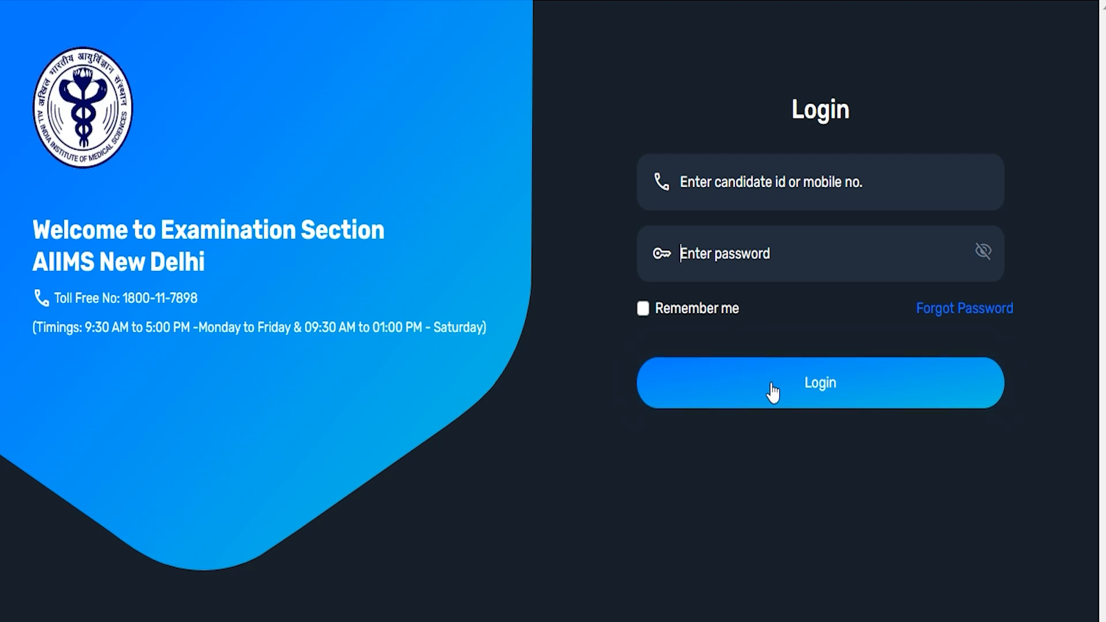
pyautogui.click(766, 358)
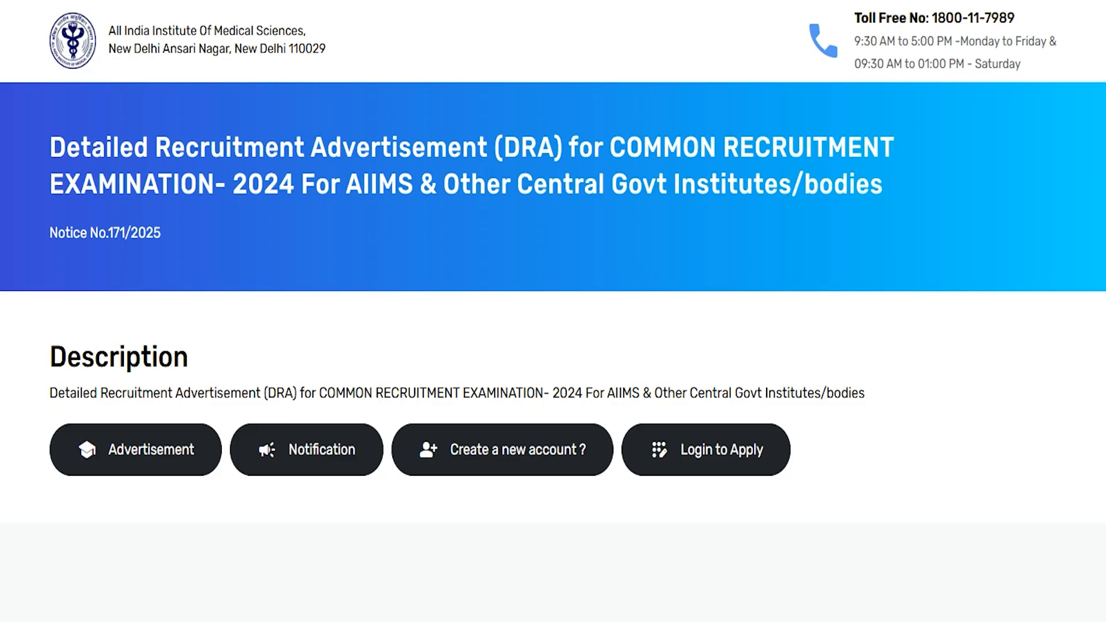
# Step: Open the new account registration form and enter the candidate's full name in both name fields
pyautogui.click(514, 379)
pyautogui.click(511, 451)
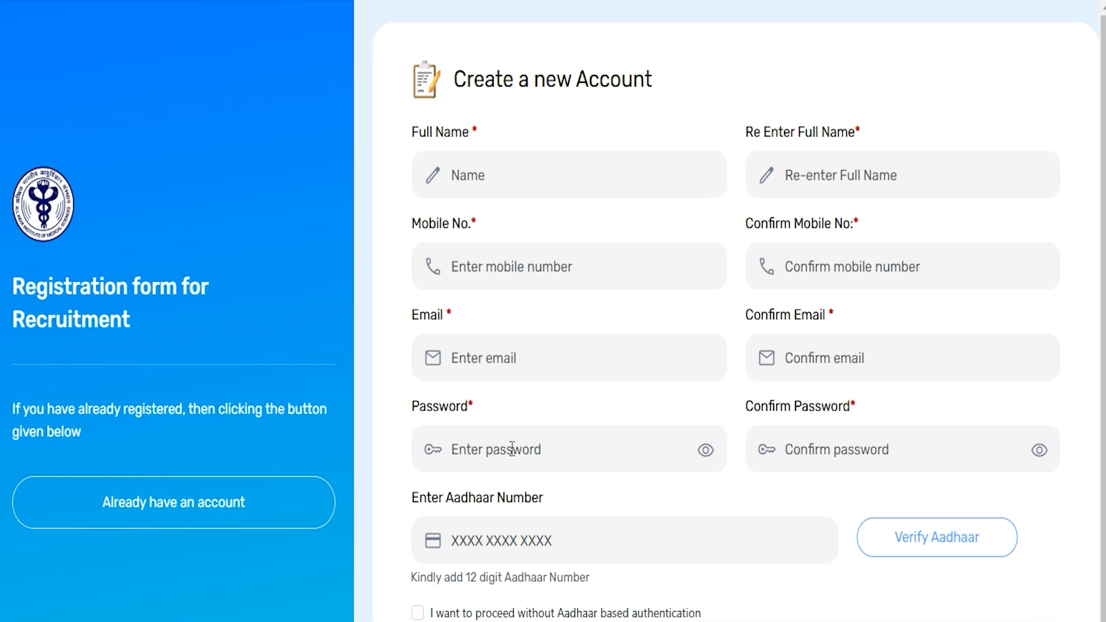
pyautogui.write('AMIT')
pyautogui.click(783, 174)
pyautogui.write('AMIT')
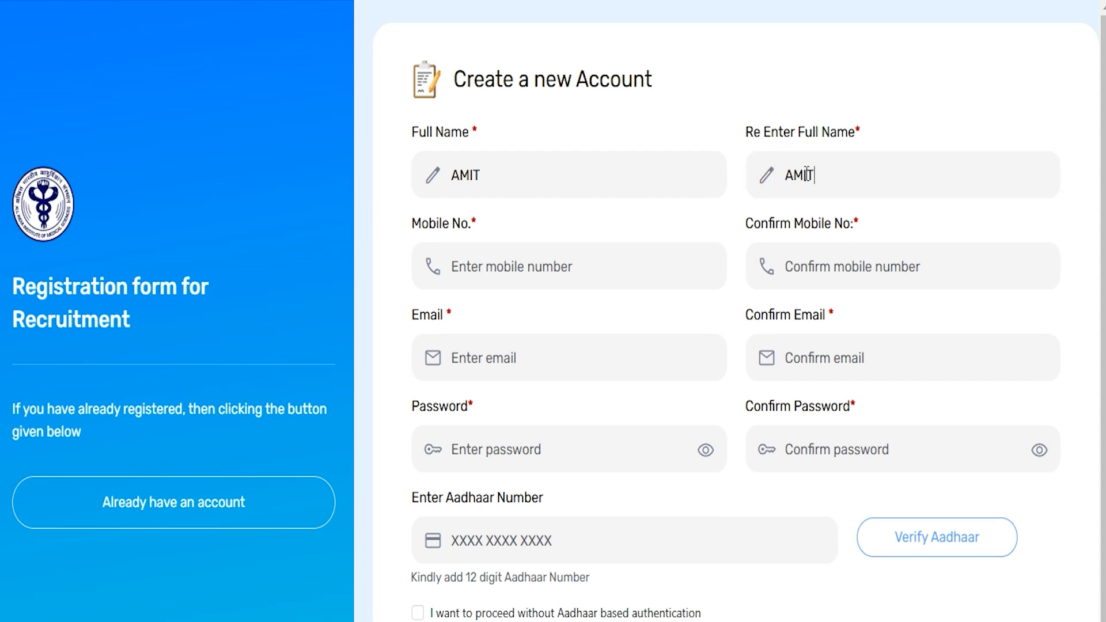
# Step: Enter and confirm the account password on the registration form and start the Aadhaar verification
pyautogui.click(546, 263)
pyautogui.click(811, 359)
pyautogui.click(478, 448)
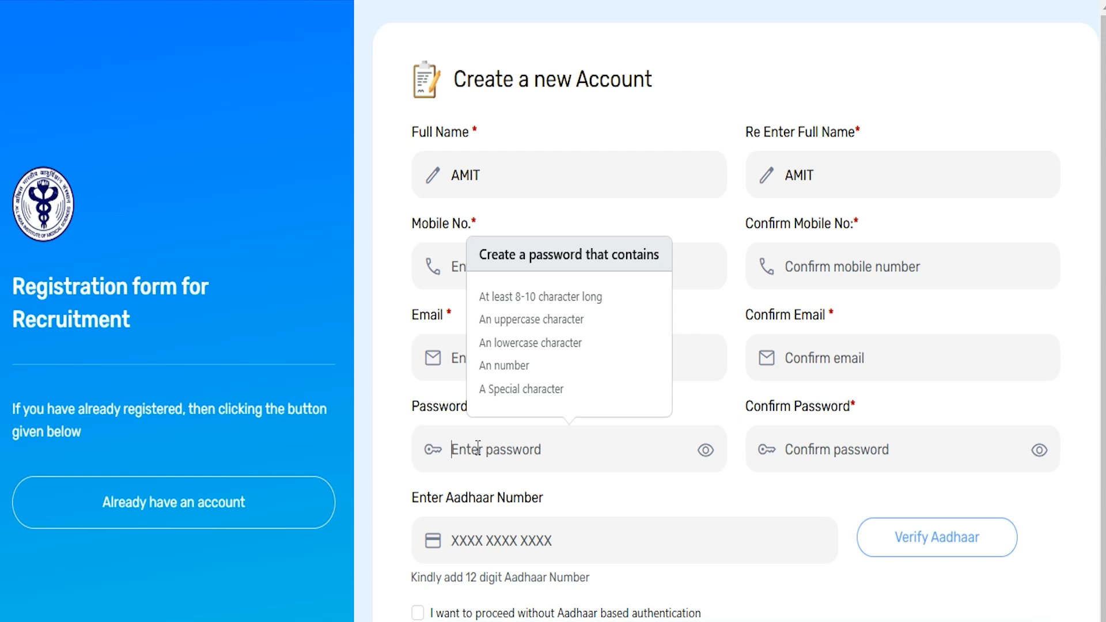
pyautogui.click(855, 444)
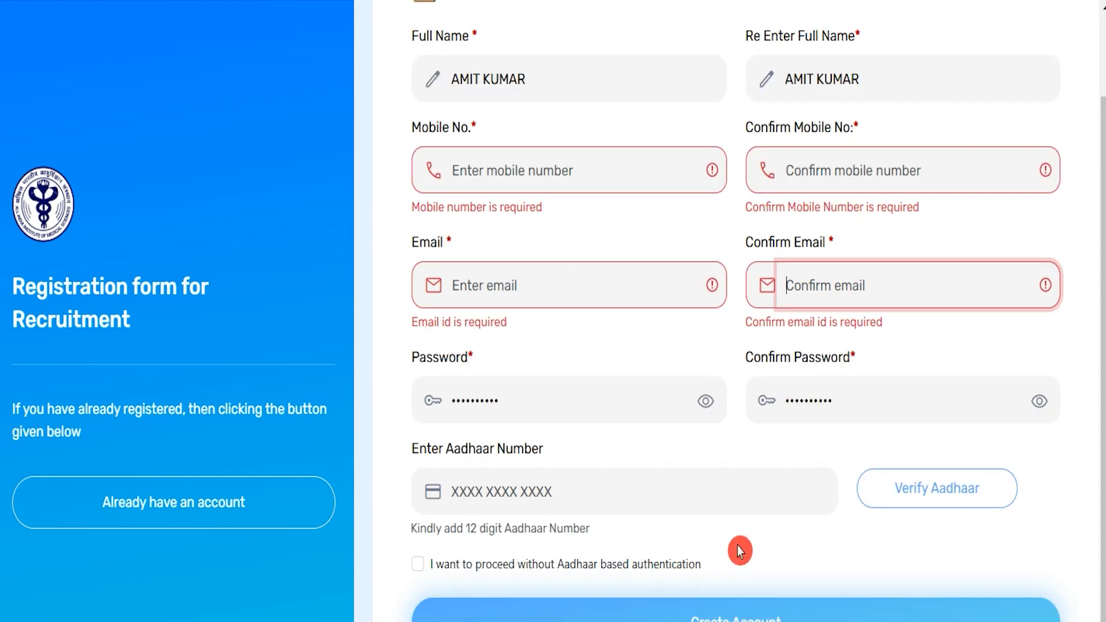
pyautogui.click(484, 491)
pyautogui.click(920, 493)
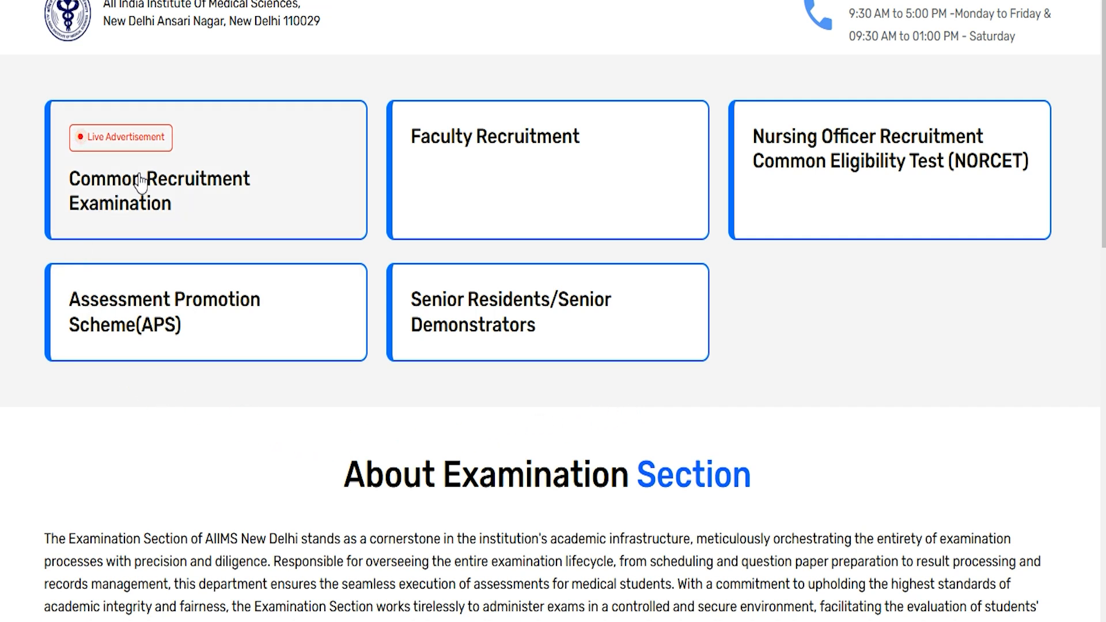
# Step: Open the live Common Recruitment Examination advertisement and log in to apply with the candidate ID or mobile number and the account password
pyautogui.click(148, 207)
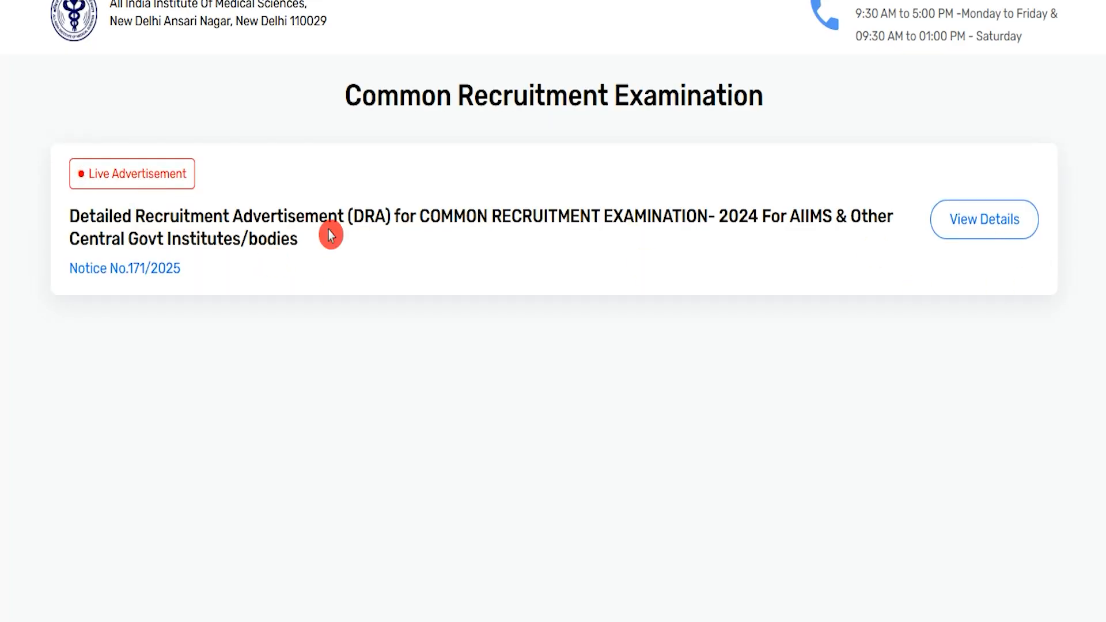
pyautogui.click(979, 236)
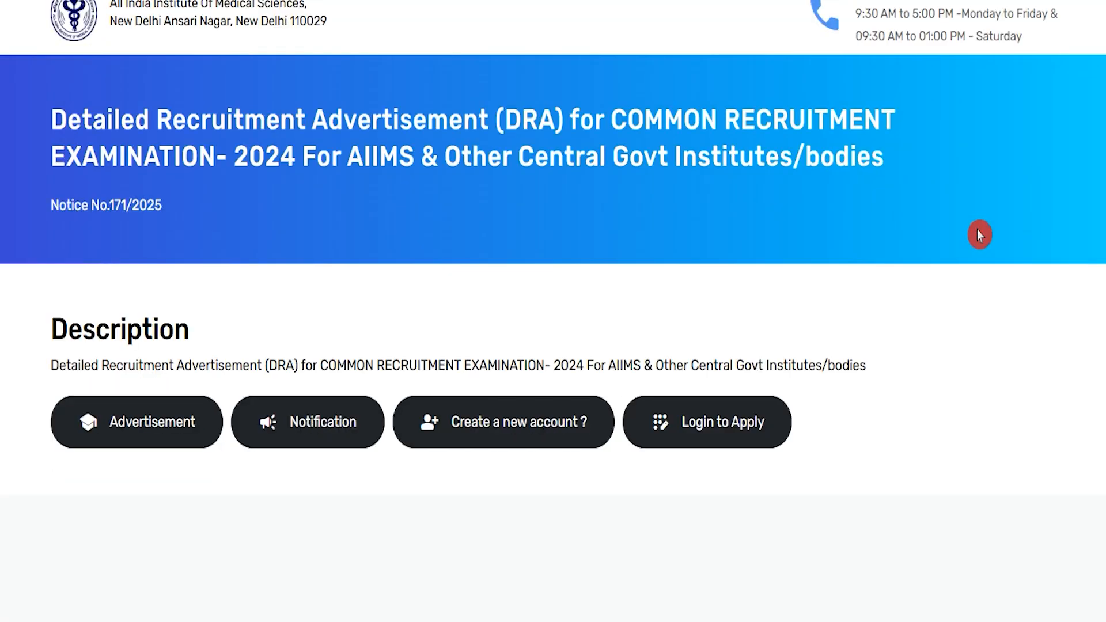
pyautogui.click(748, 427)
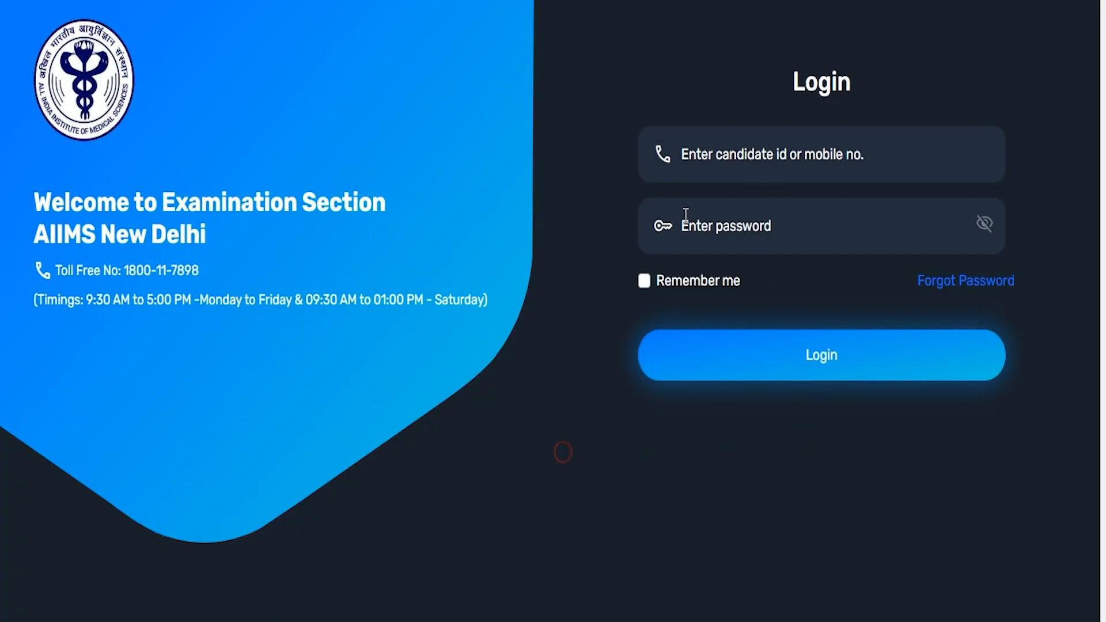
pyautogui.click(804, 153)
pyautogui.click(747, 234)
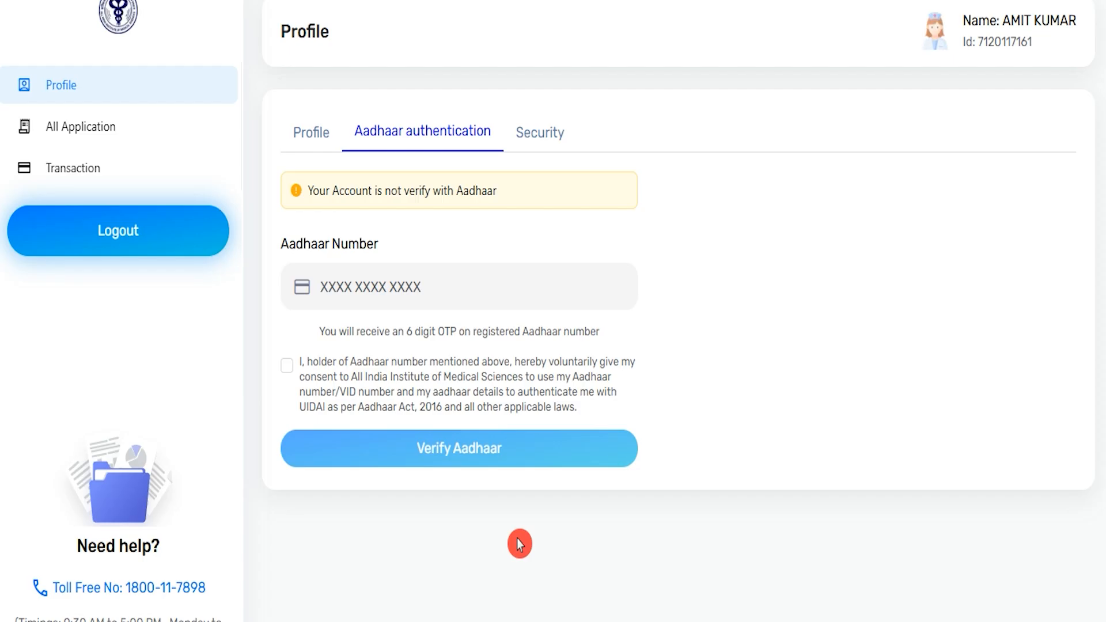
# Step: Check the profile's Aadhaar authentication section and add a new application for the Common Recruitment Examination
pyautogui.click(351, 117)
pyautogui.click(419, 451)
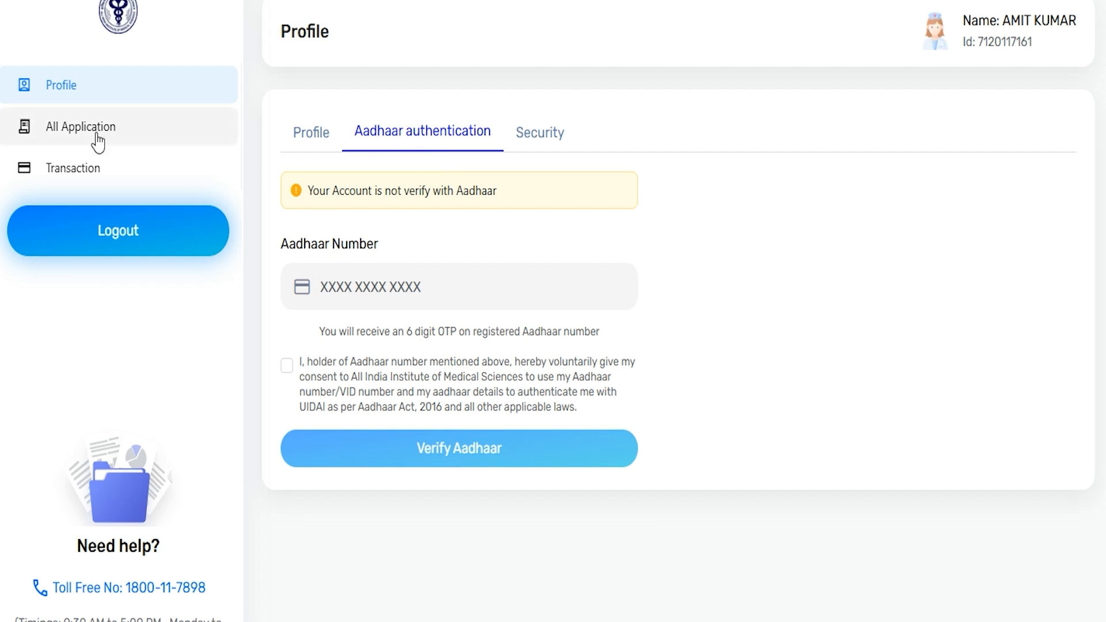
pyautogui.click(74, 140)
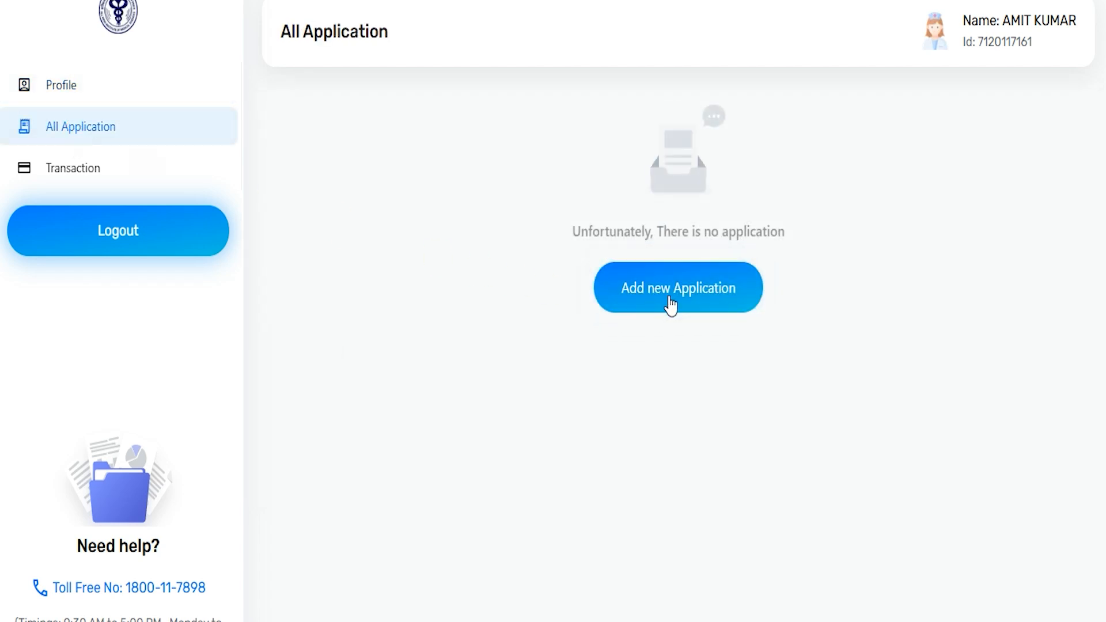
pyautogui.click(673, 314)
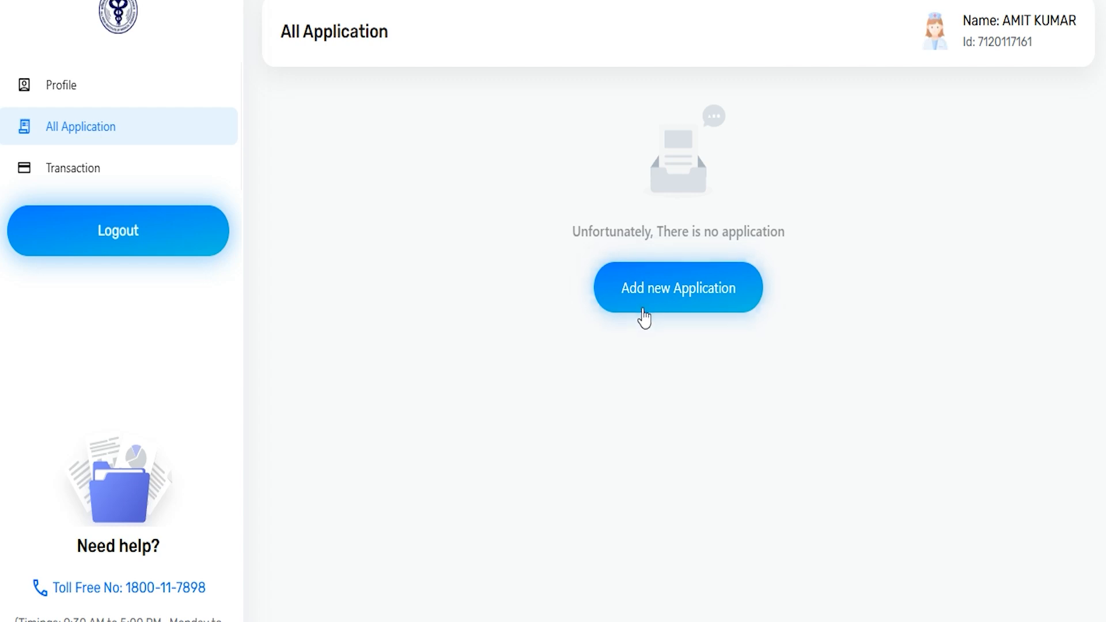
pyautogui.click(686, 297)
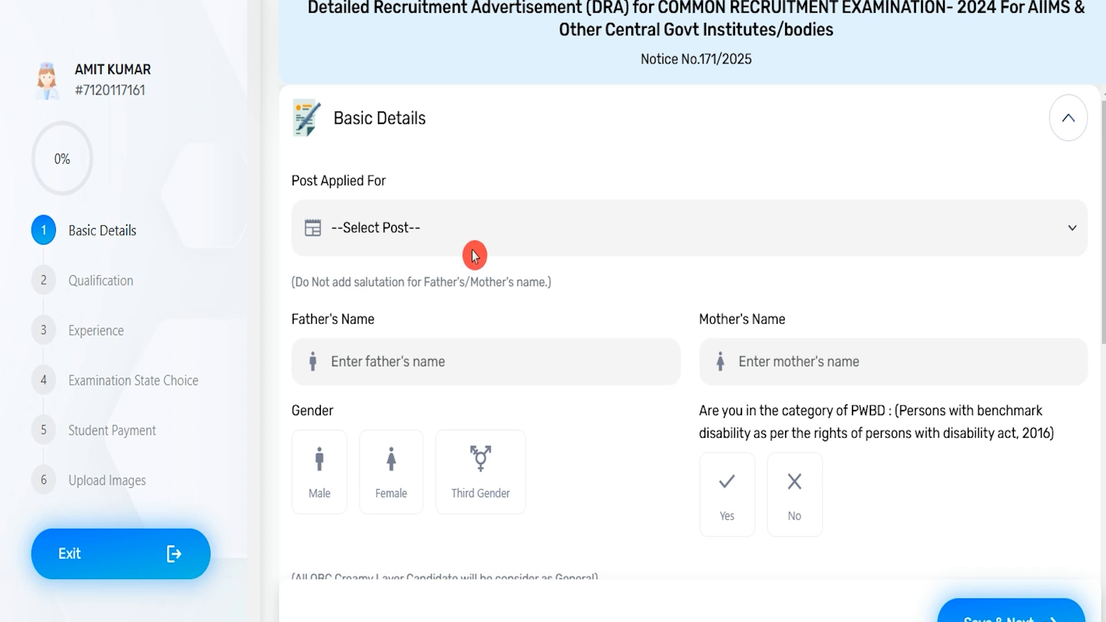
# Step: Choose the AIDS Educator-cum-Counsellor/ANM/Nursing Officer group as the post applied for and review its sub-posts' qualifications and age criteria
pyautogui.click(413, 236)
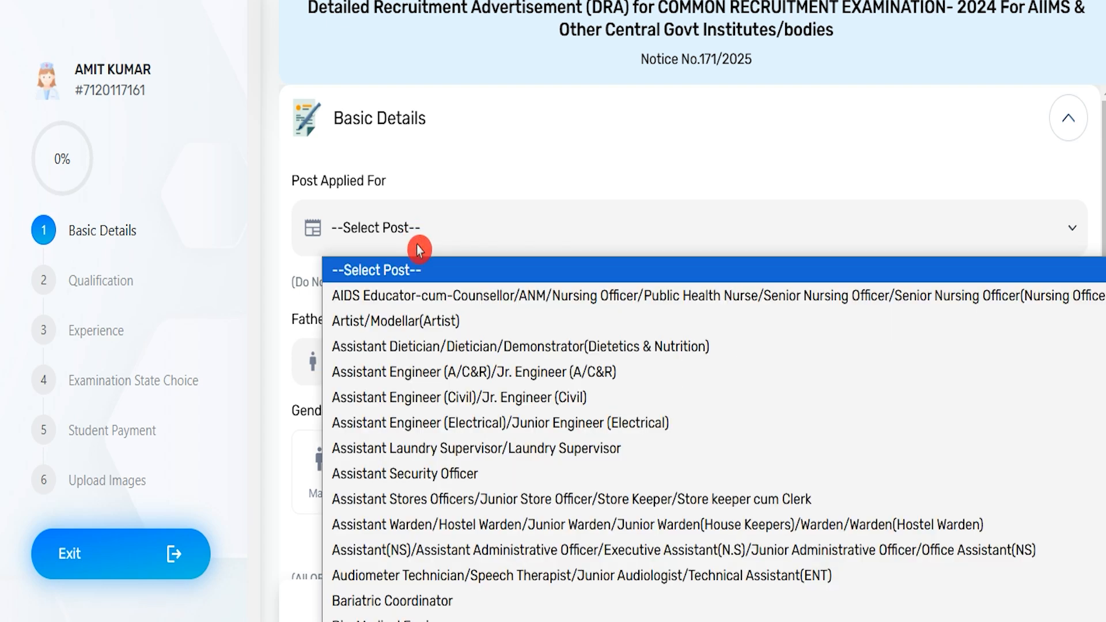
pyautogui.scroll(-20, 447, 435)
pyautogui.scroll(-3, 448, 437)
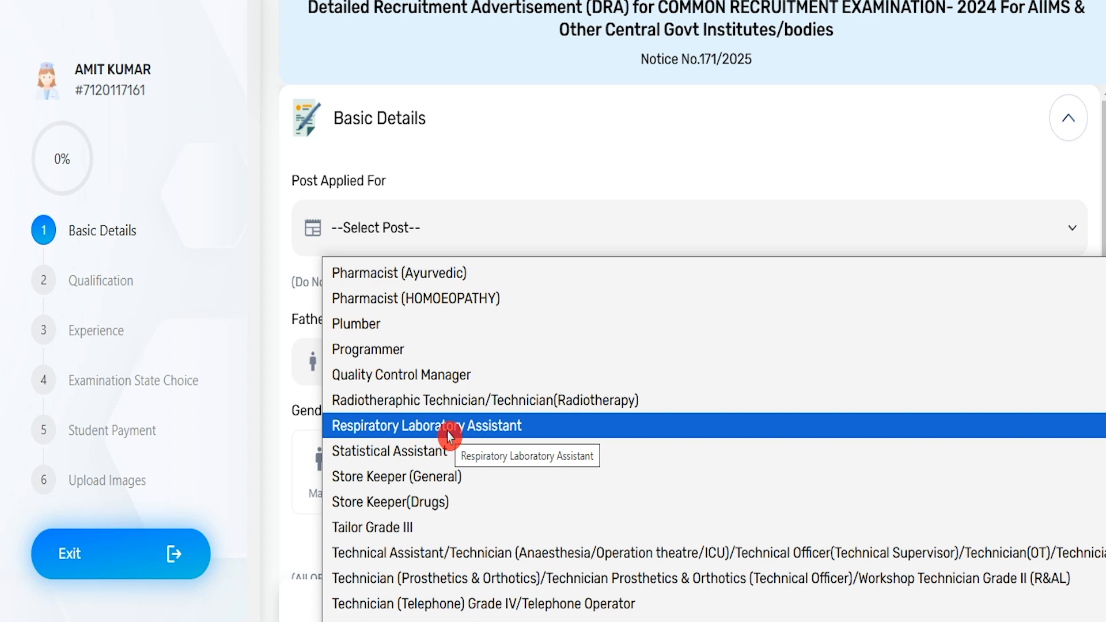
pyautogui.scroll(15, 448, 433)
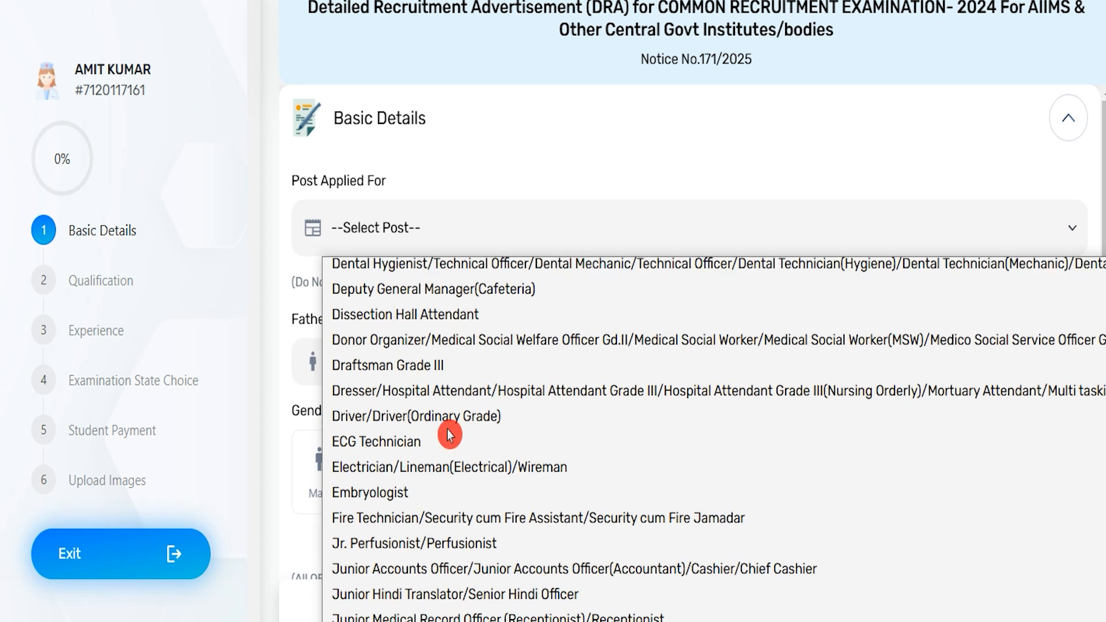
pyautogui.click(442, 324)
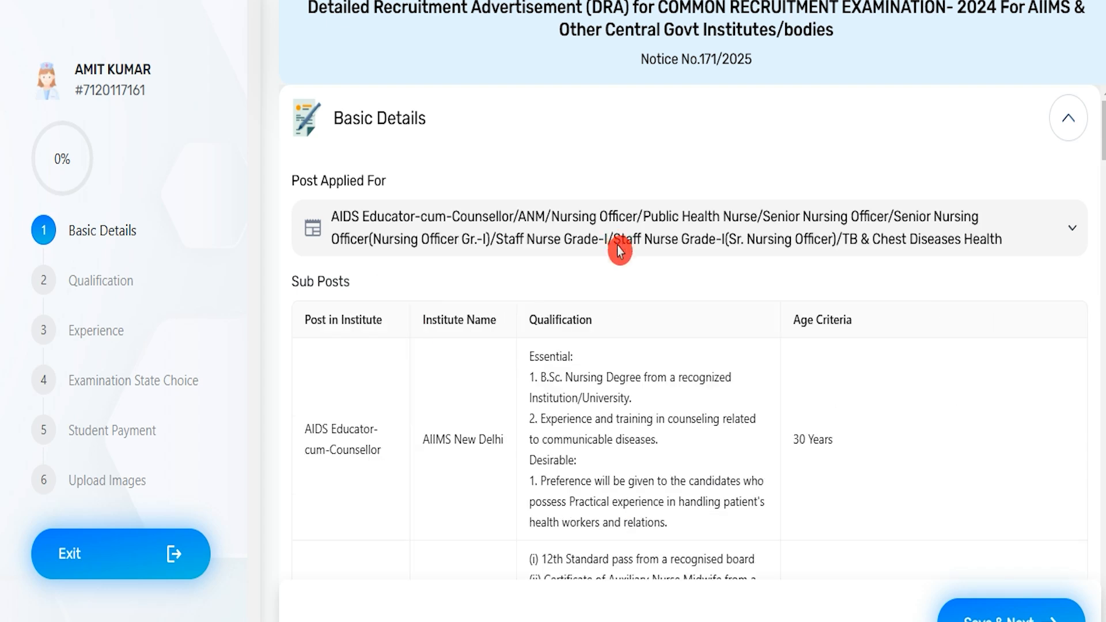
pyautogui.moveTo(299, 281); pyautogui.dragTo(325, 281)
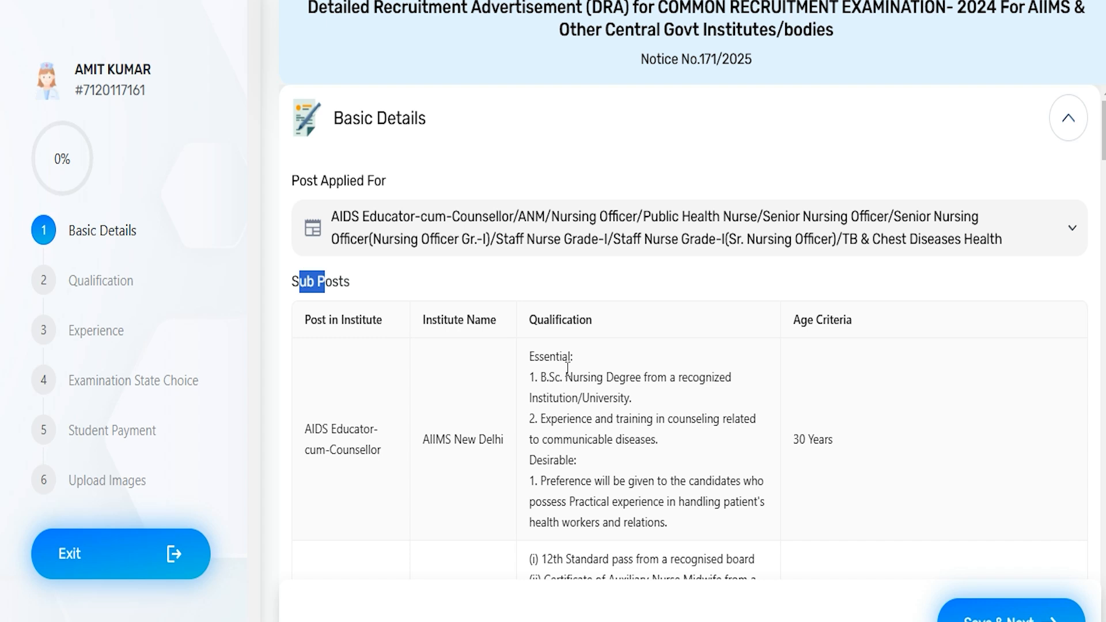
pyautogui.scroll(-2, 592, 427)
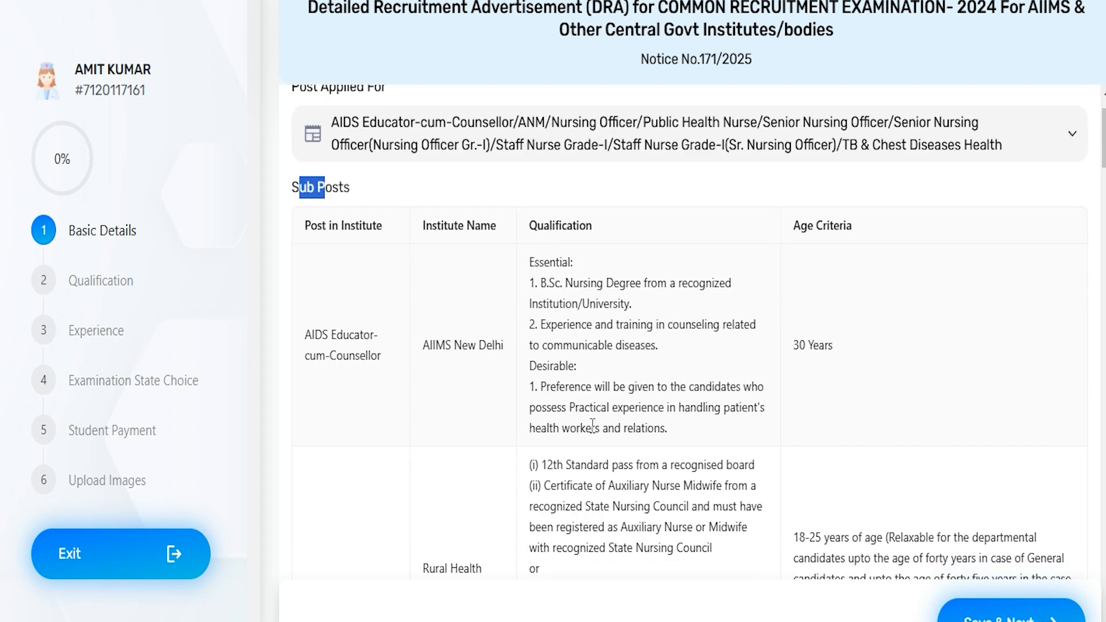
# Step: Examine the qualification and age criteria listed for the sub-posts, from AIDS Educator-cum-Counsellor to TB & Chest Diseases Health Assistant
pyautogui.moveTo(543, 226); pyautogui.dragTo(584, 243)
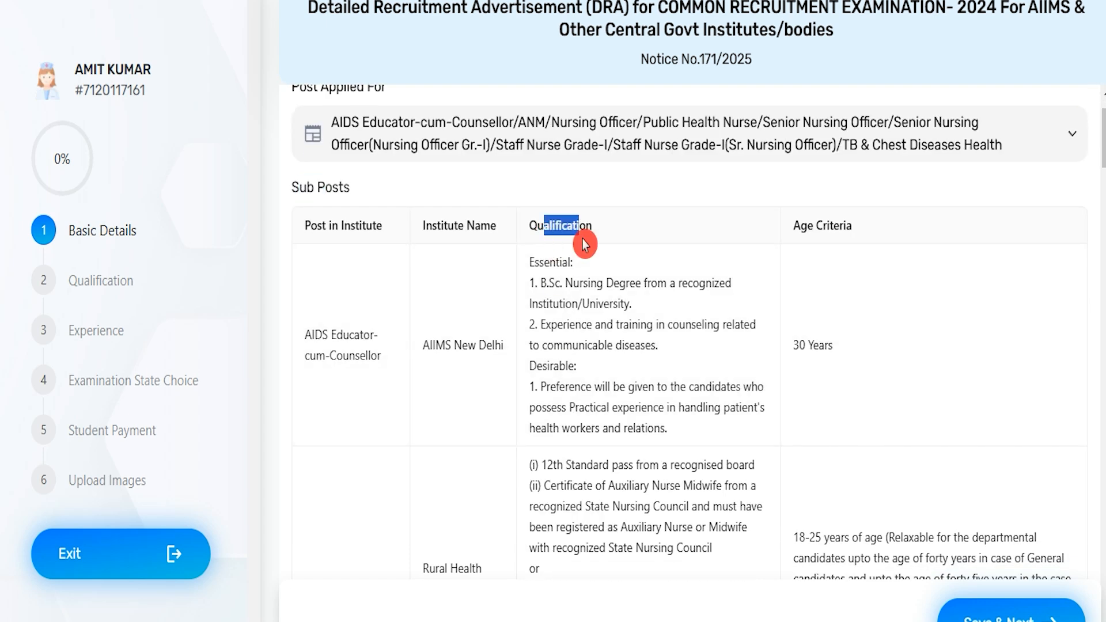
pyautogui.moveTo(546, 282); pyautogui.dragTo(608, 366)
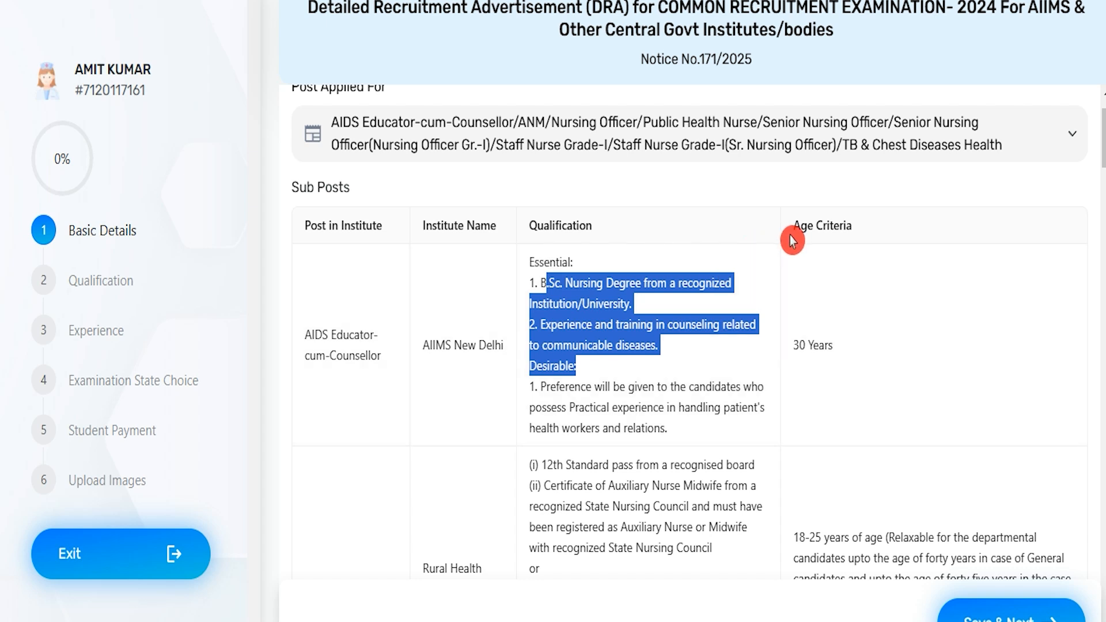
pyautogui.moveTo(793, 345); pyautogui.dragTo(824, 345)
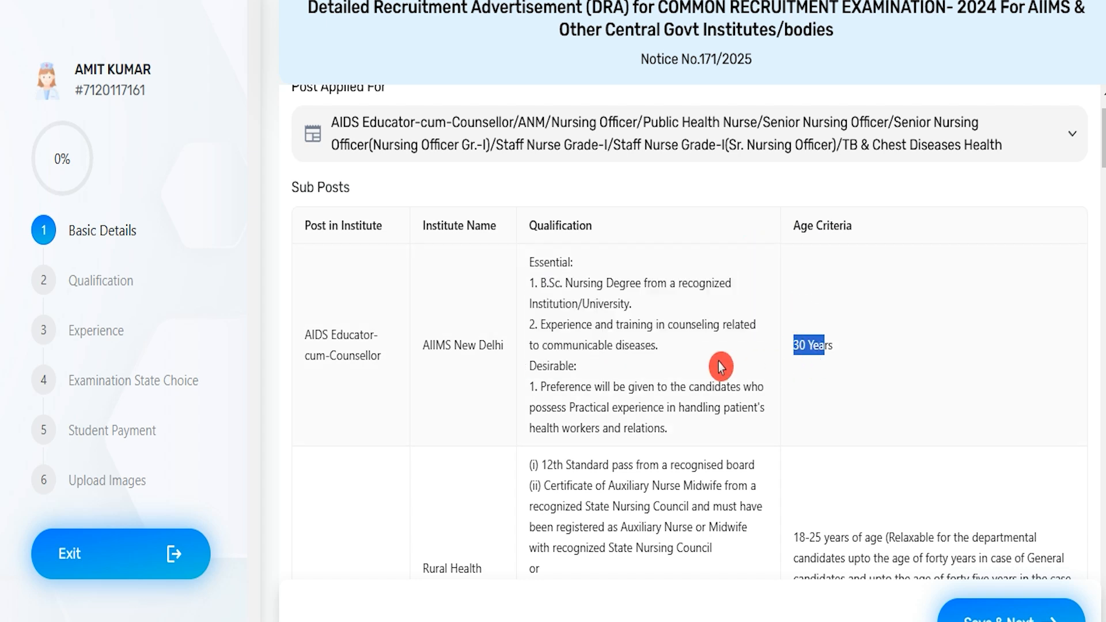
pyautogui.scroll(-4, 720, 367)
pyautogui.scroll(6, 579, 392)
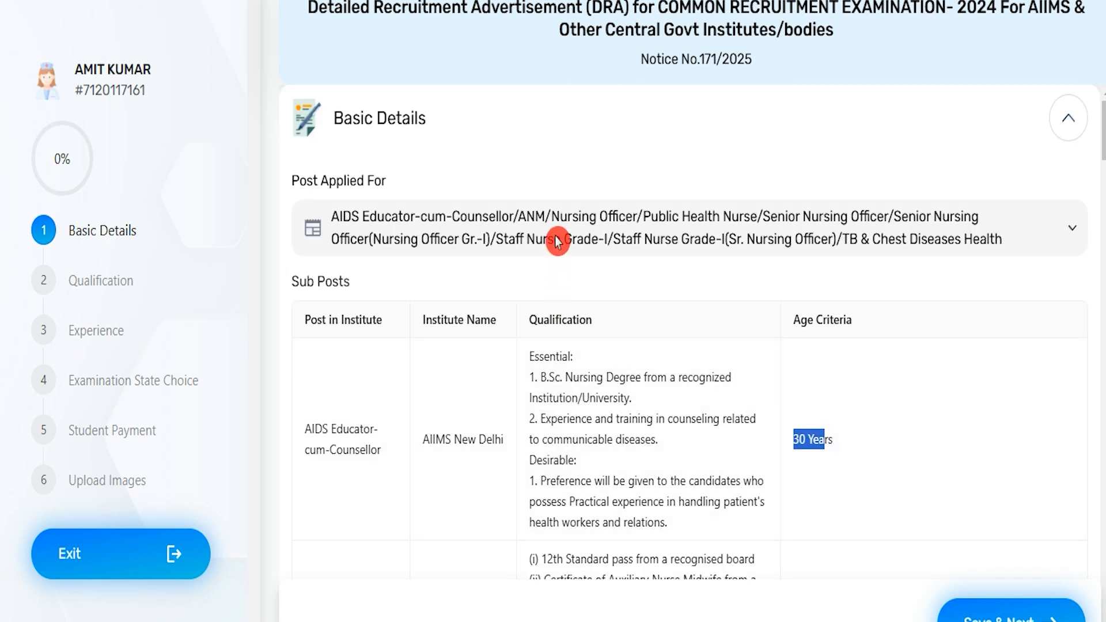
pyautogui.scroll(-3, 579, 455)
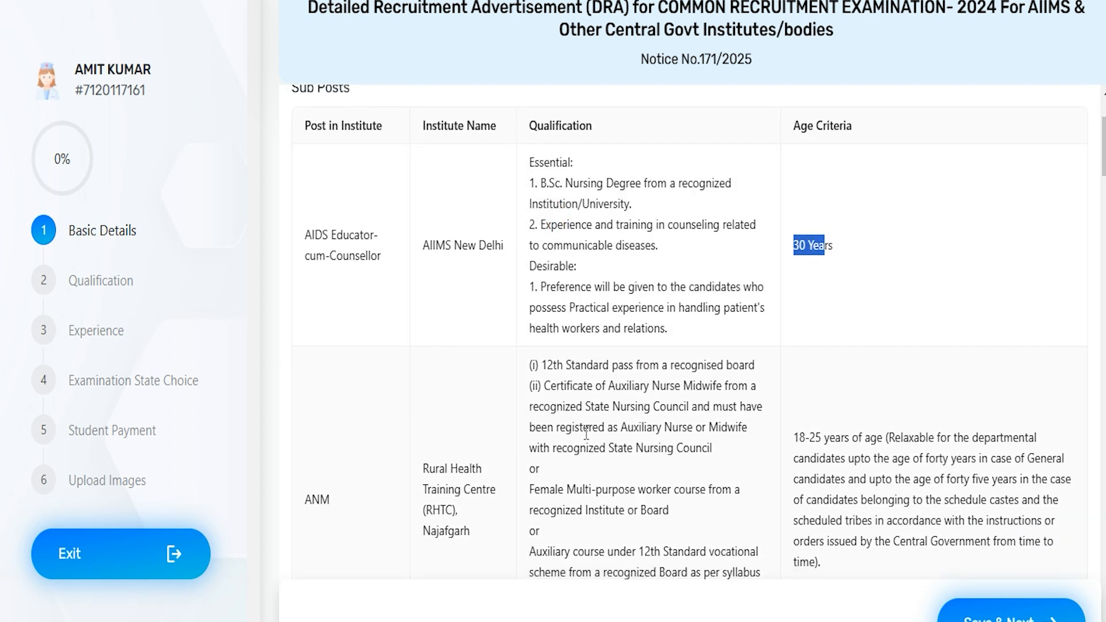
pyautogui.scroll(-3, 586, 432)
pyautogui.scroll(-13, 586, 432)
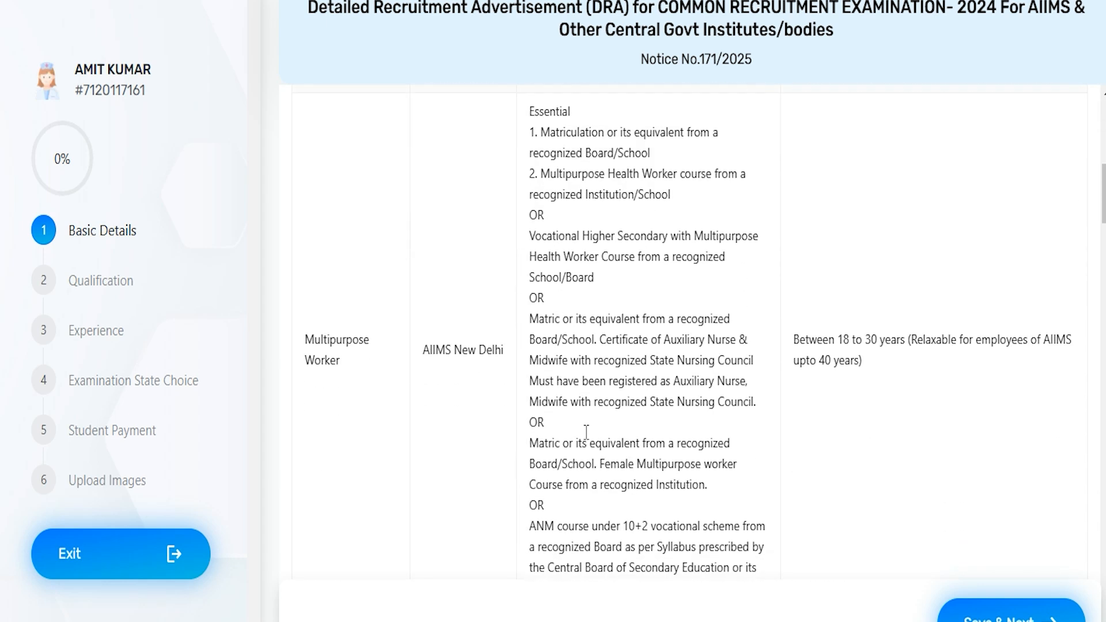
pyautogui.scroll(-20, 586, 432)
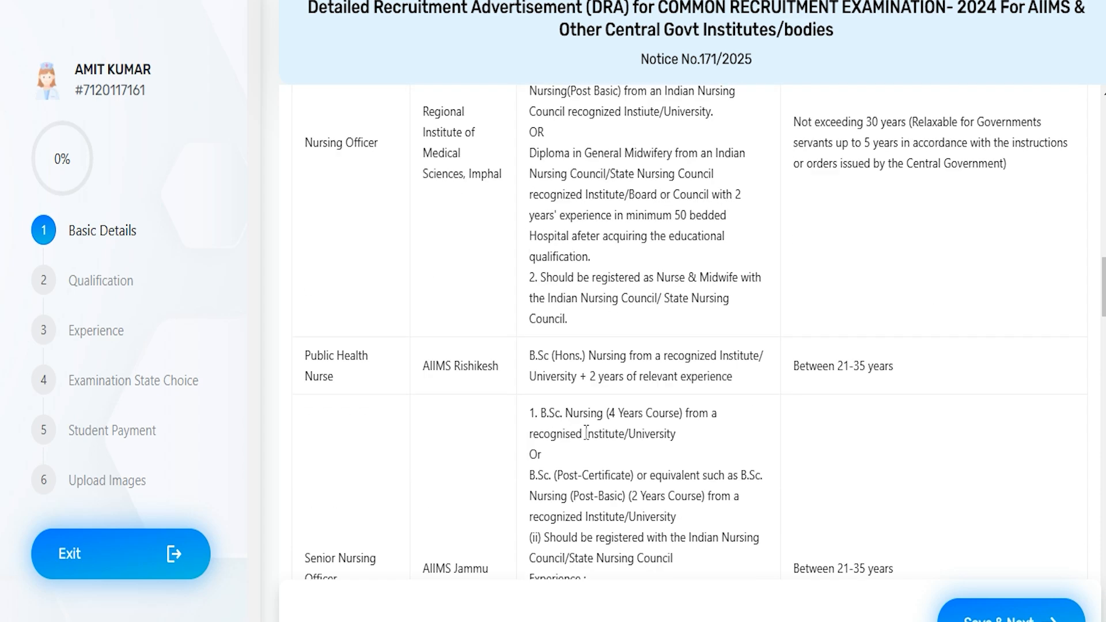
pyautogui.scroll(-20, 586, 432)
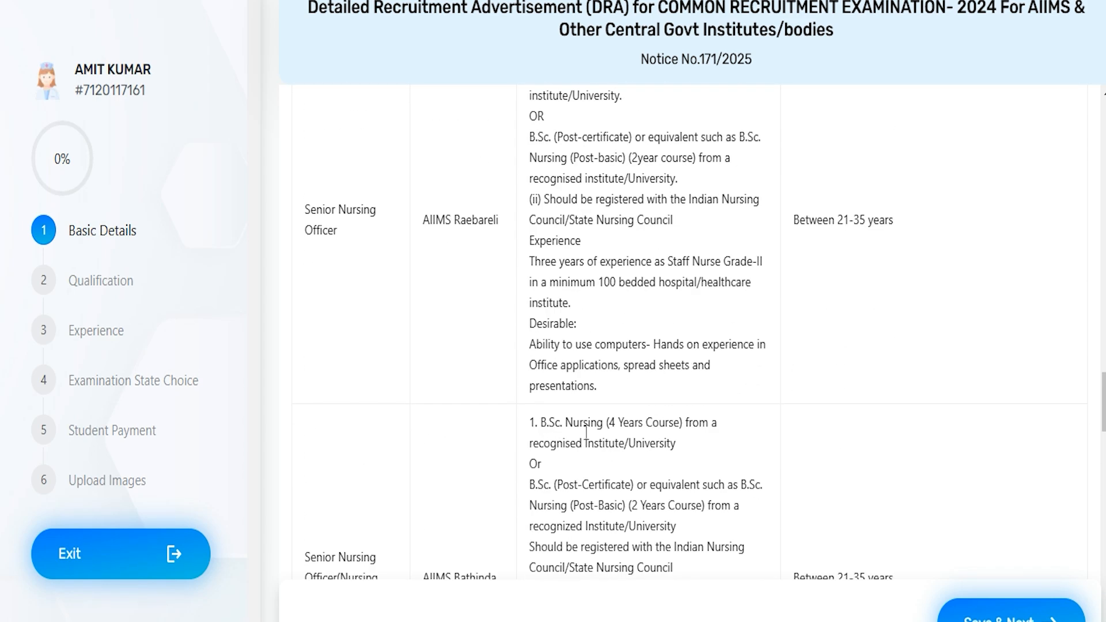
pyautogui.scroll(-15, 586, 432)
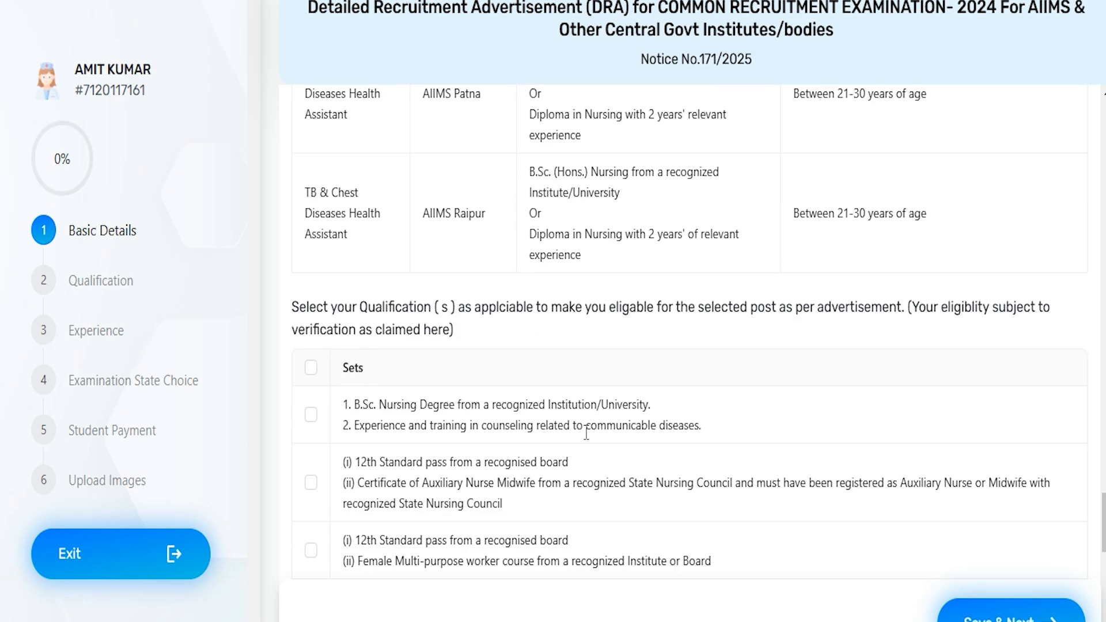
# Step: Select the qualification set with a B.Sc. Nursing degree plus experience and training in counseling related to communicable diseases
pyautogui.scroll(-2, 351, 354)
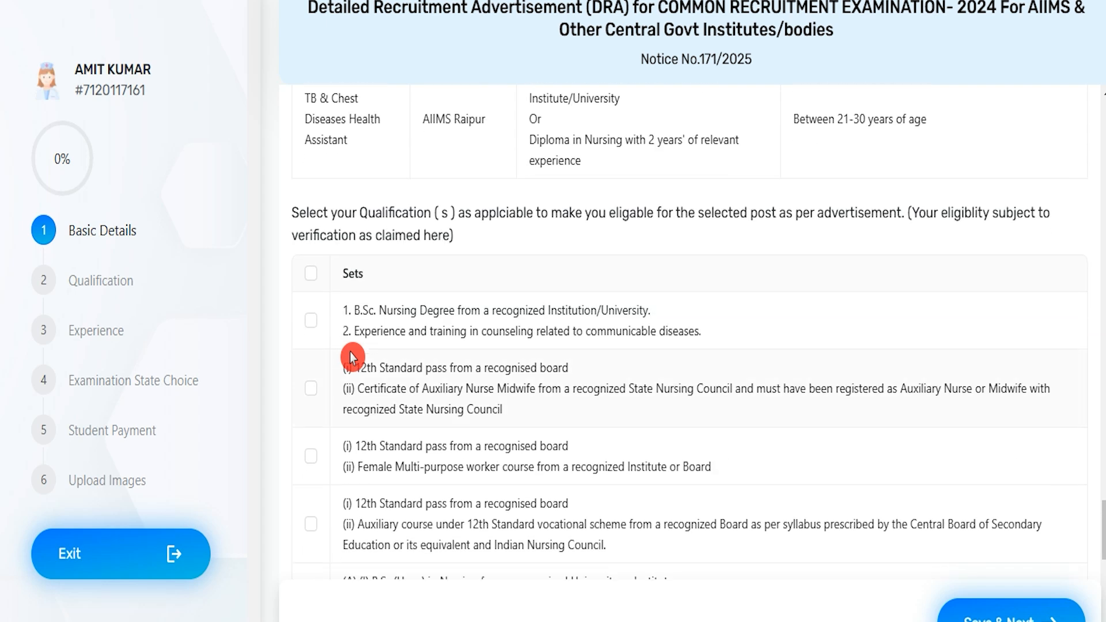
pyautogui.click(312, 321)
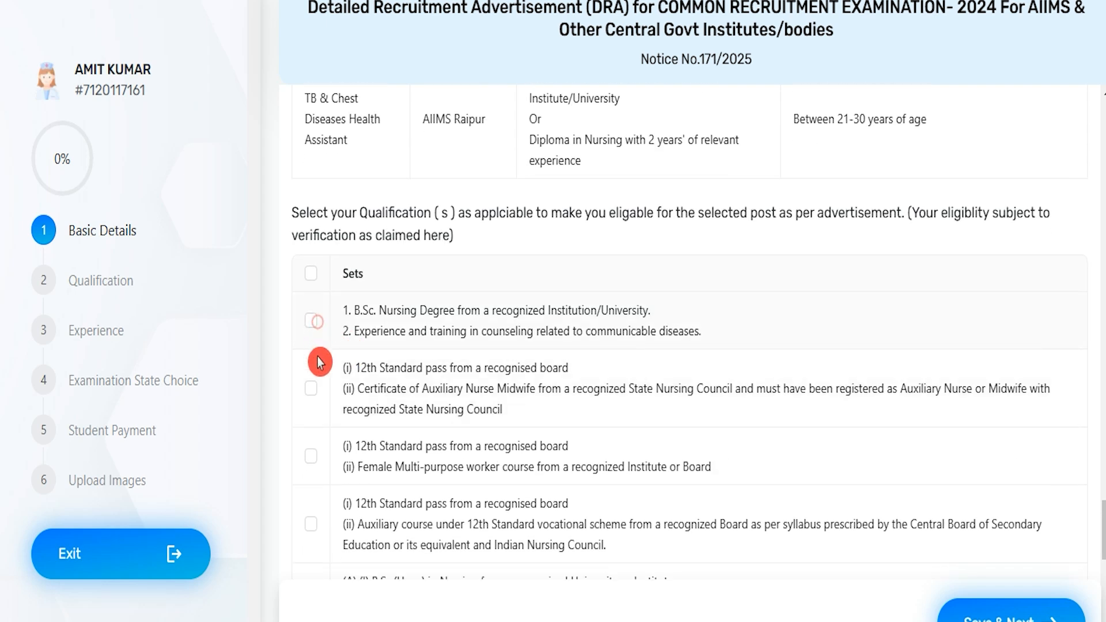
pyautogui.click(311, 321)
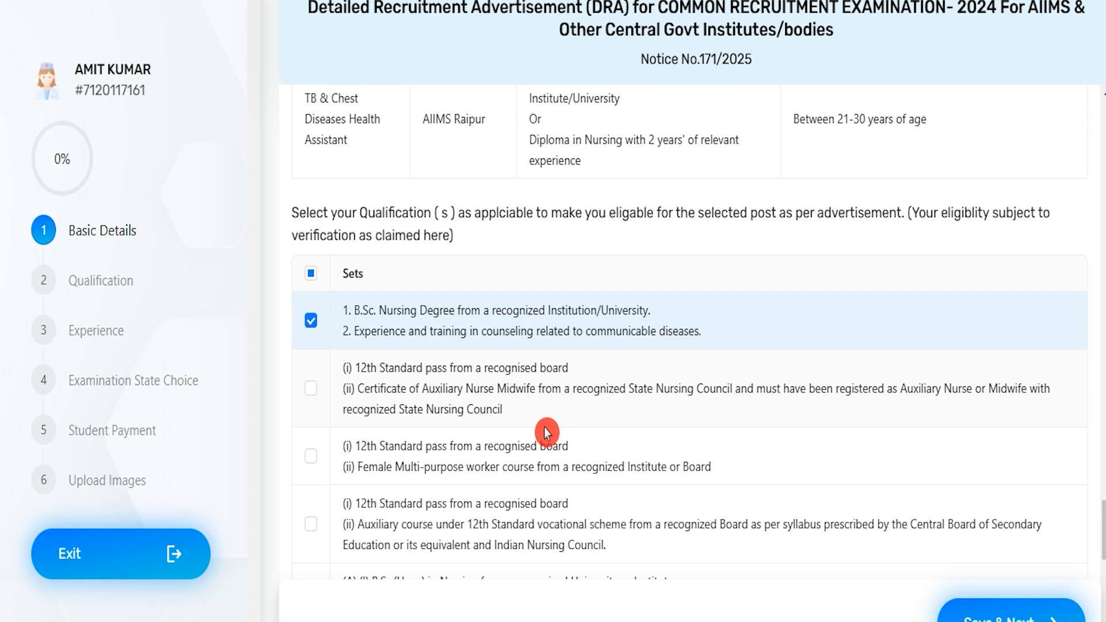
# Step: Review the qualification and age criteria of the ANM and Multipurpose Worker sub-posts
pyautogui.scroll(15, 544, 427)
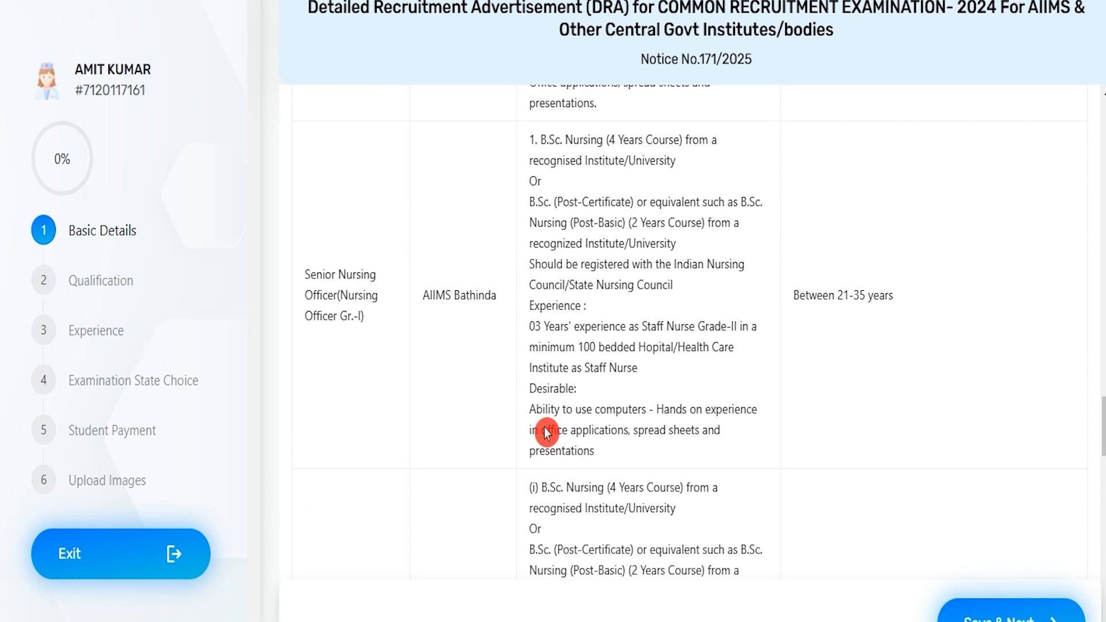
pyautogui.scroll(15, 546, 428)
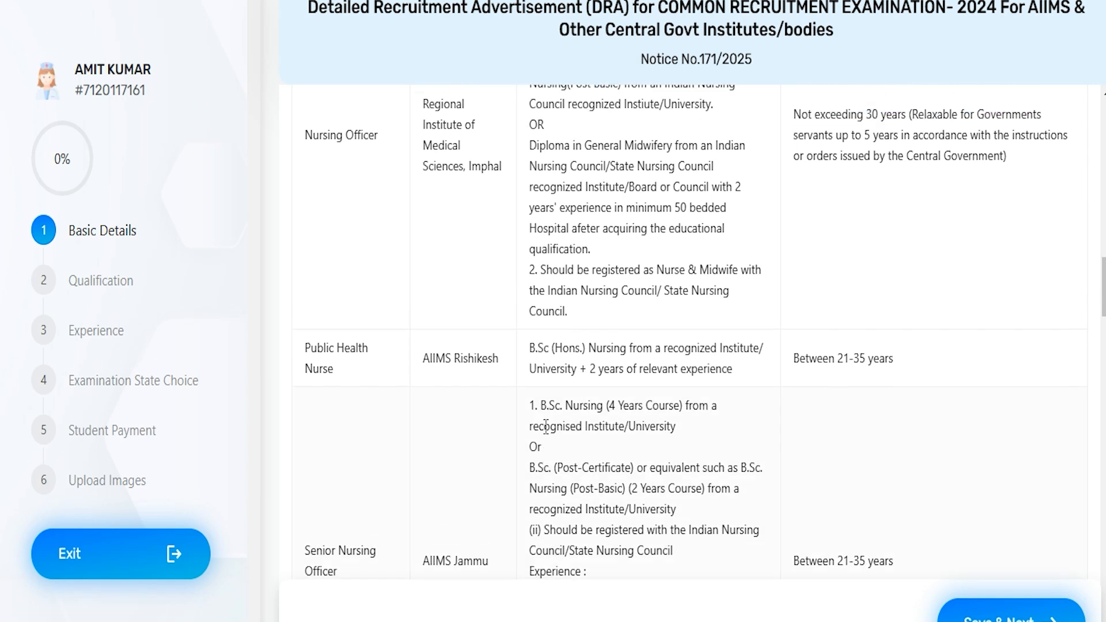
pyautogui.scroll(12, 546, 427)
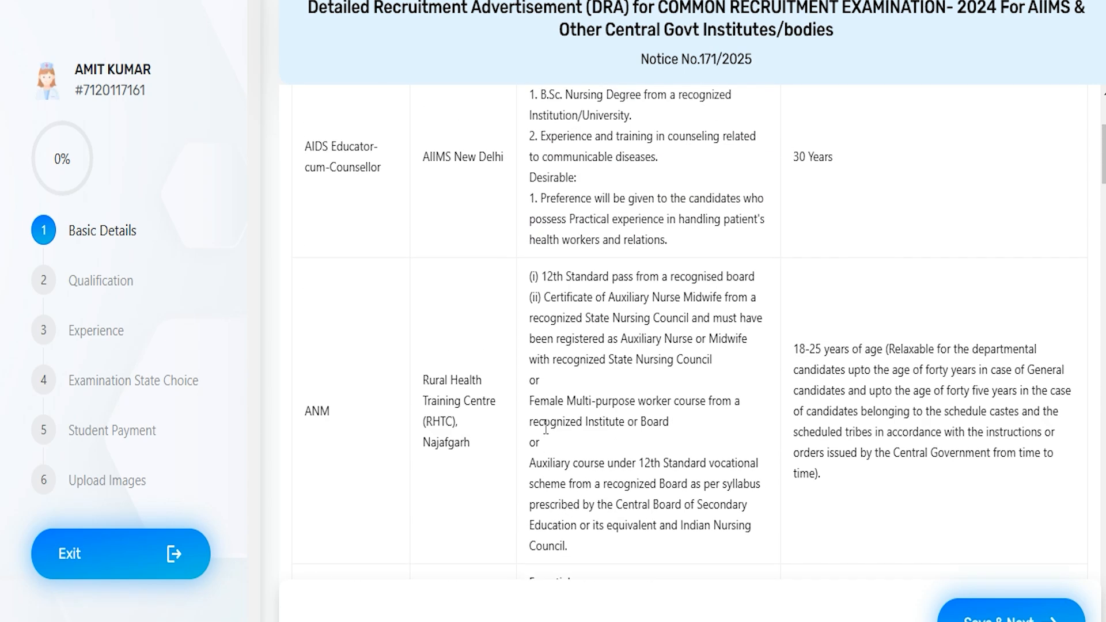
pyautogui.moveTo(547, 279); pyautogui.dragTo(690, 304)
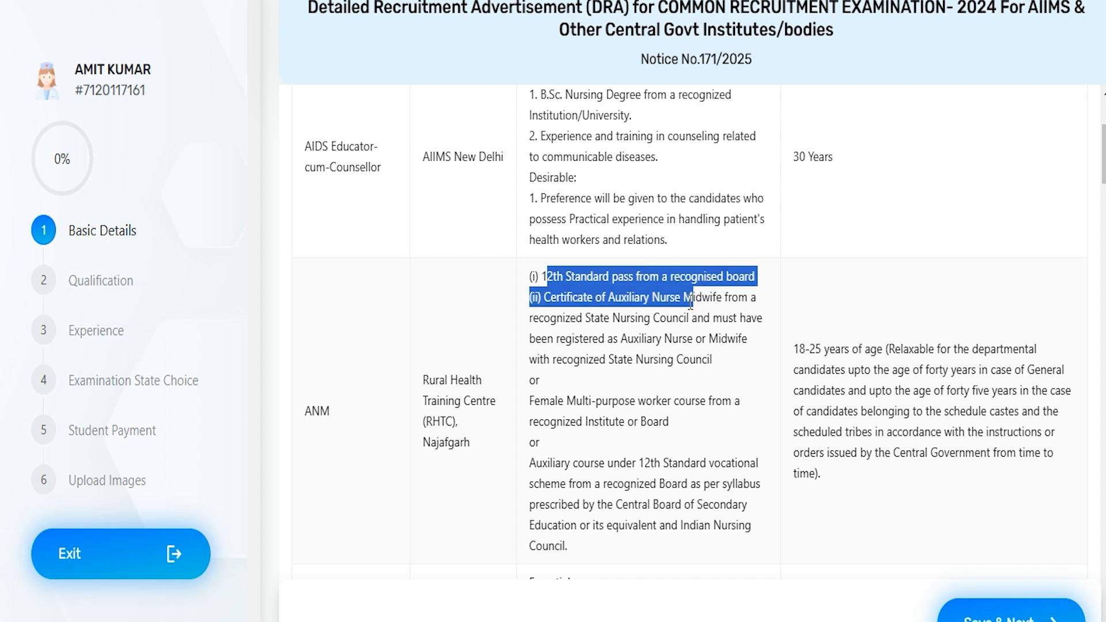
pyautogui.click(570, 299)
pyautogui.moveTo(611, 298); pyautogui.dragTo(703, 299)
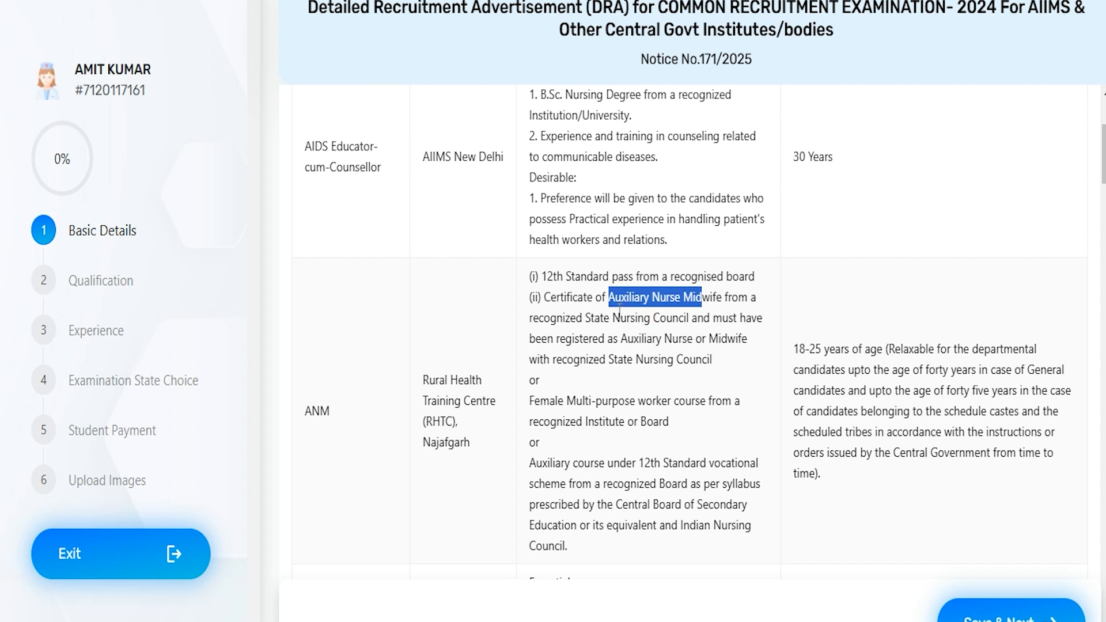
pyautogui.moveTo(555, 316); pyautogui.dragTo(680, 316)
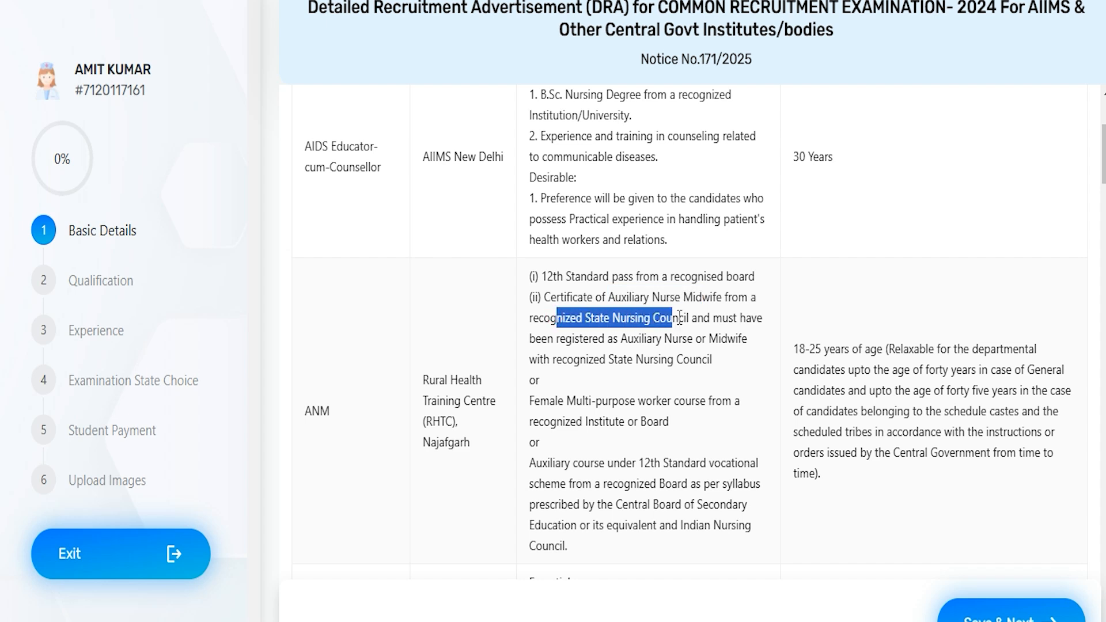
pyautogui.moveTo(795, 348); pyautogui.dragTo(911, 369)
pyautogui.scroll(-6, 639, 402)
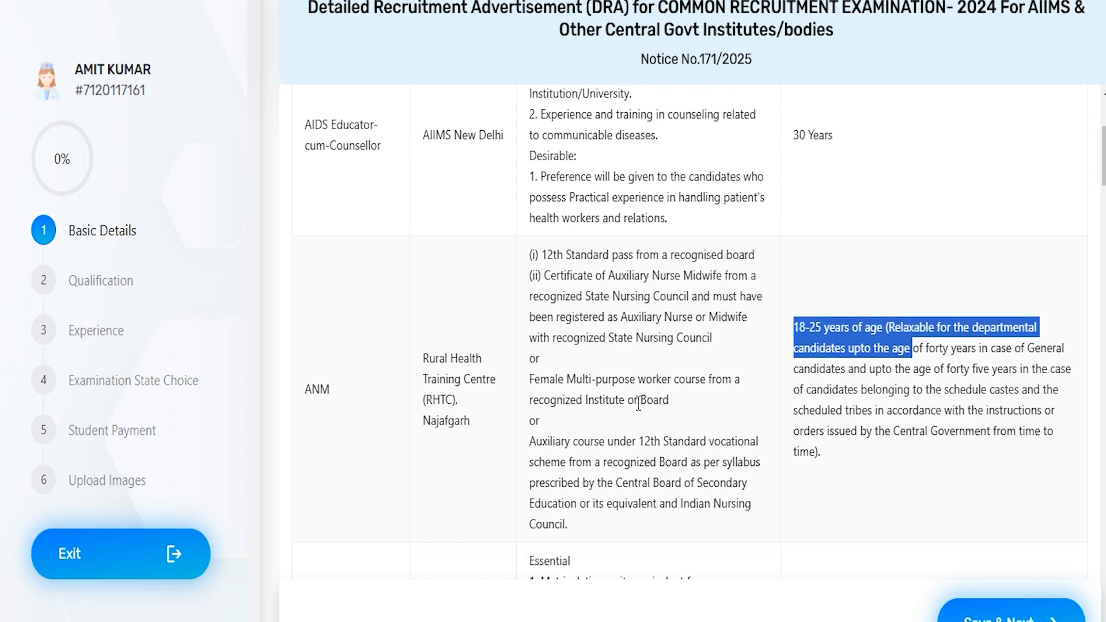
pyautogui.click(637, 407)
pyautogui.scroll(-3, 638, 408)
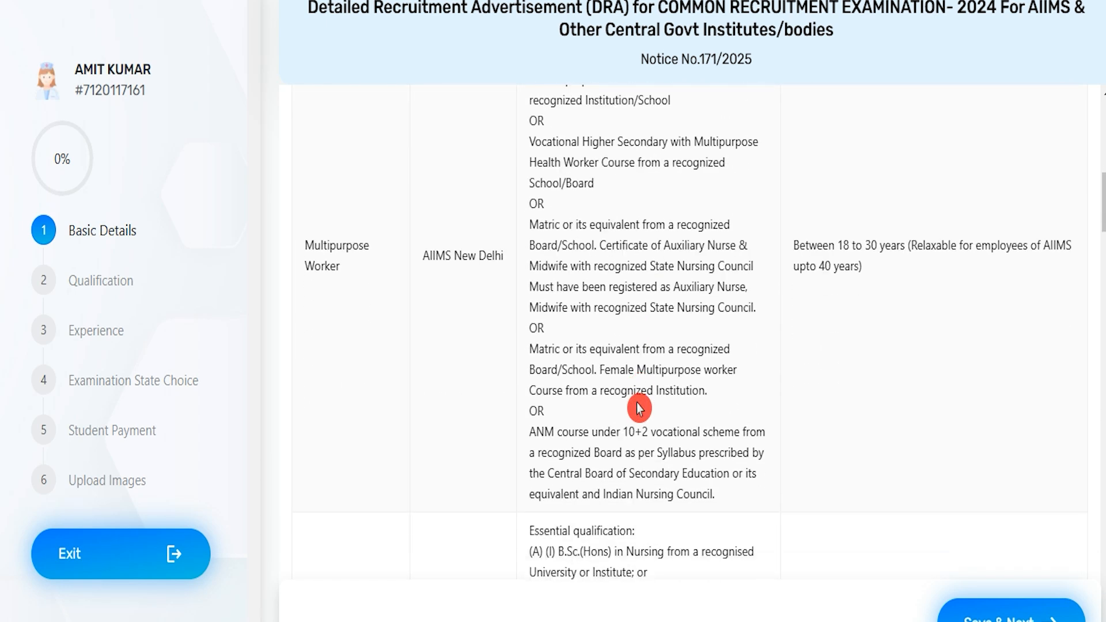
pyautogui.moveTo(323, 244); pyautogui.dragTo(341, 270)
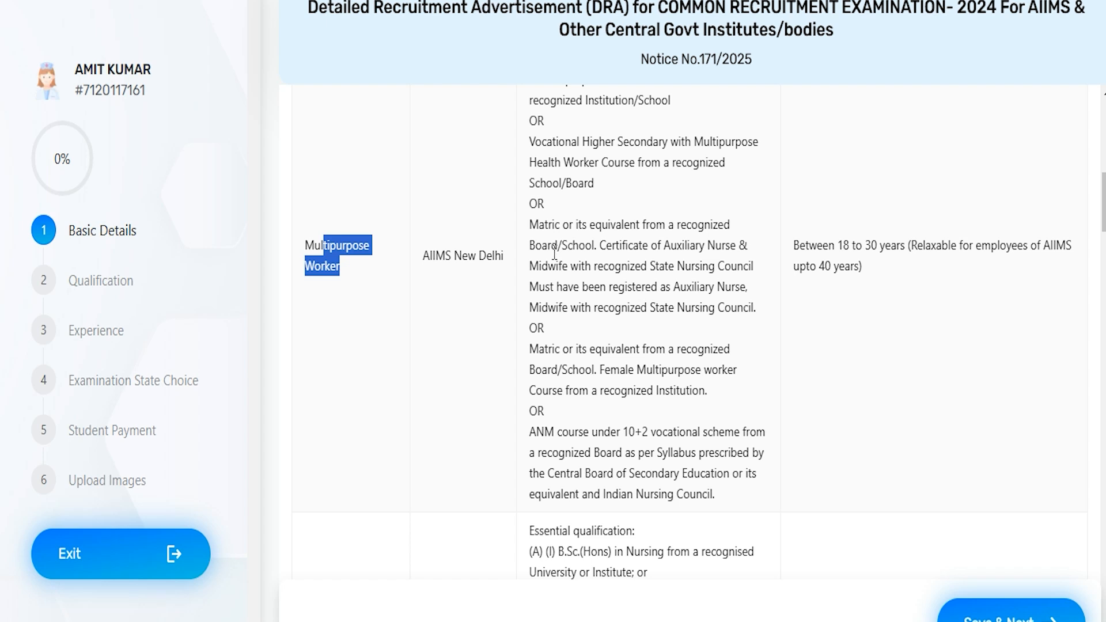
pyautogui.moveTo(553, 252); pyautogui.dragTo(627, 253)
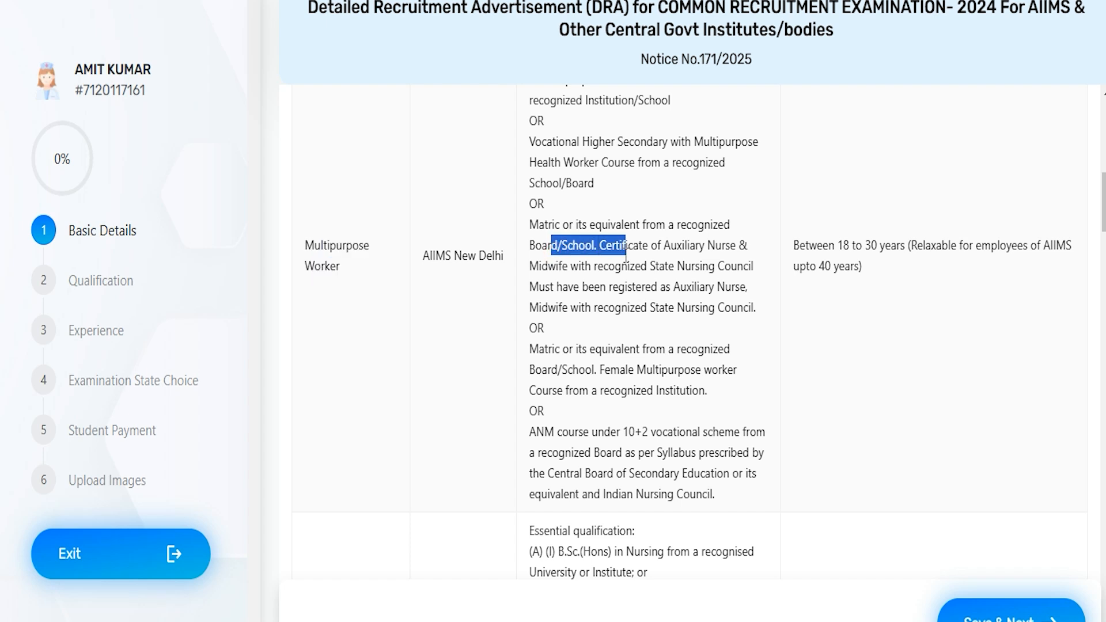
pyautogui.click(596, 326)
# Step: Add the 12th Standard qualification sets with the Auxiliary Nurse Midwife certificate and with the Female Multi-purpose worker course
pyautogui.scroll(-12, 596, 326)
pyautogui.scroll(-12, 594, 327)
pyautogui.scroll(-10, 594, 326)
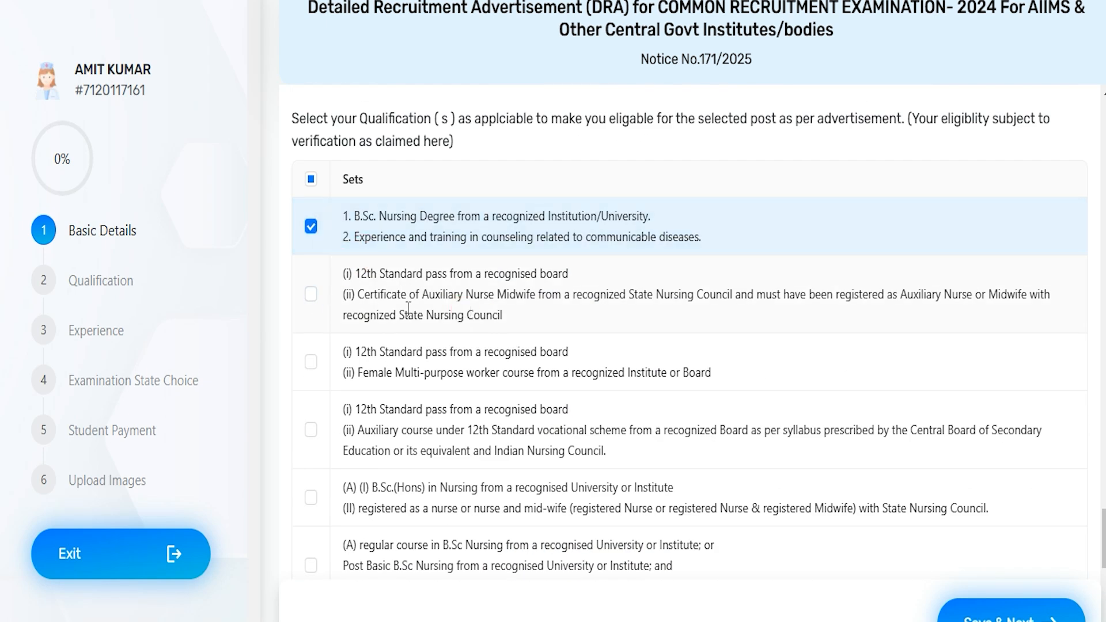
pyautogui.click(311, 295)
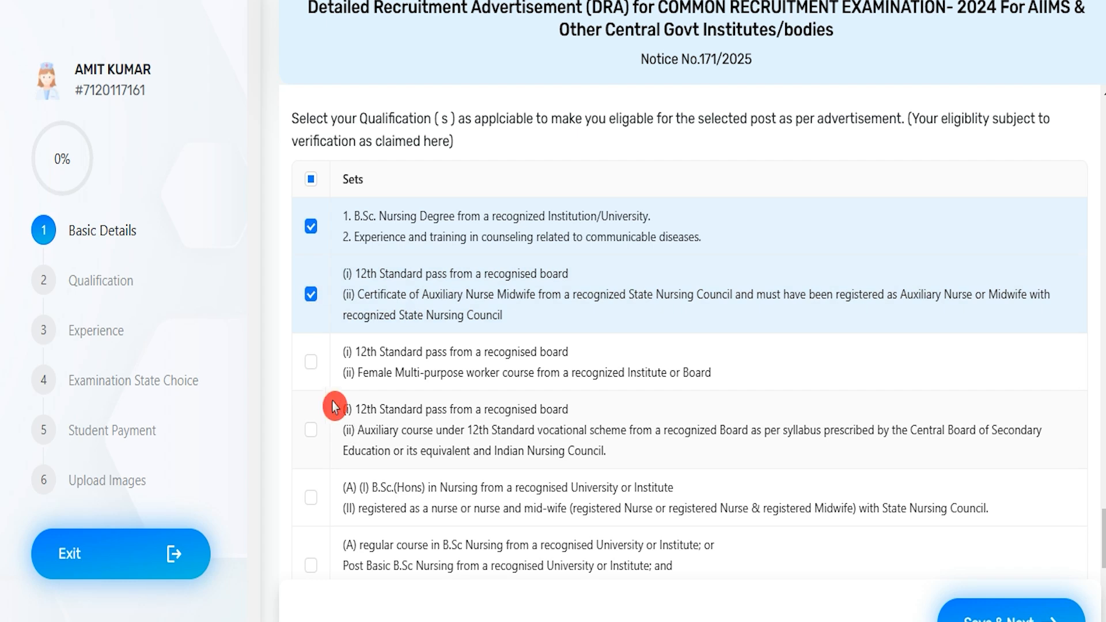
pyautogui.click(311, 362)
# Step: Enter the father's and mother's names and set the gender to Male, PWBD to No and the category to SC
pyautogui.scroll(-4, 541, 445)
pyautogui.scroll(-10, 541, 443)
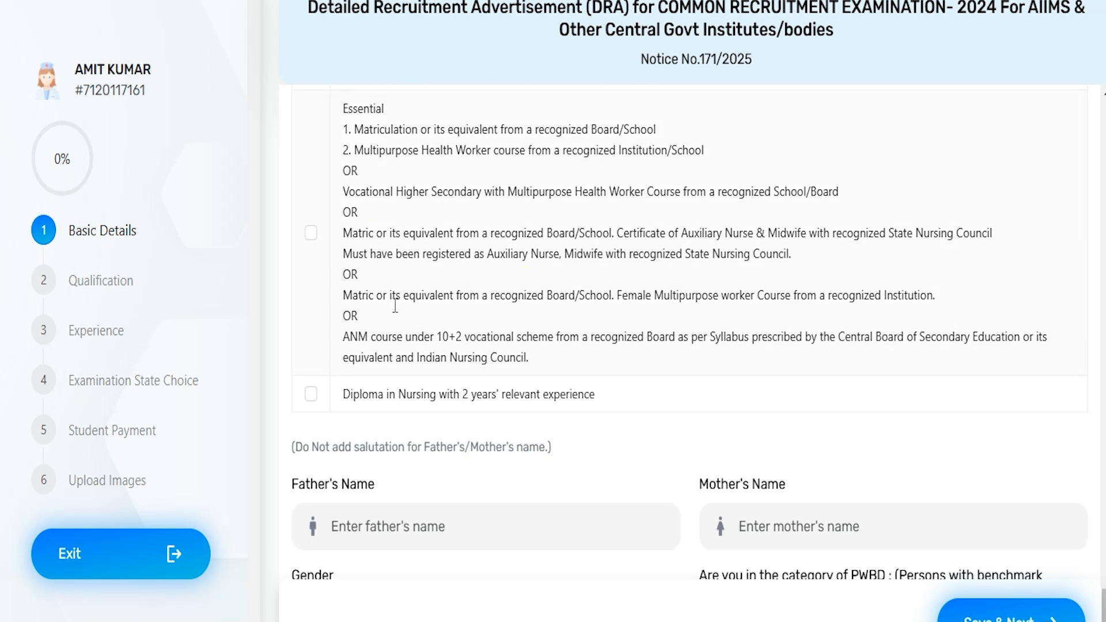
pyautogui.scroll(3, 395, 307)
pyautogui.moveTo(349, 297); pyautogui.dragTo(374, 301)
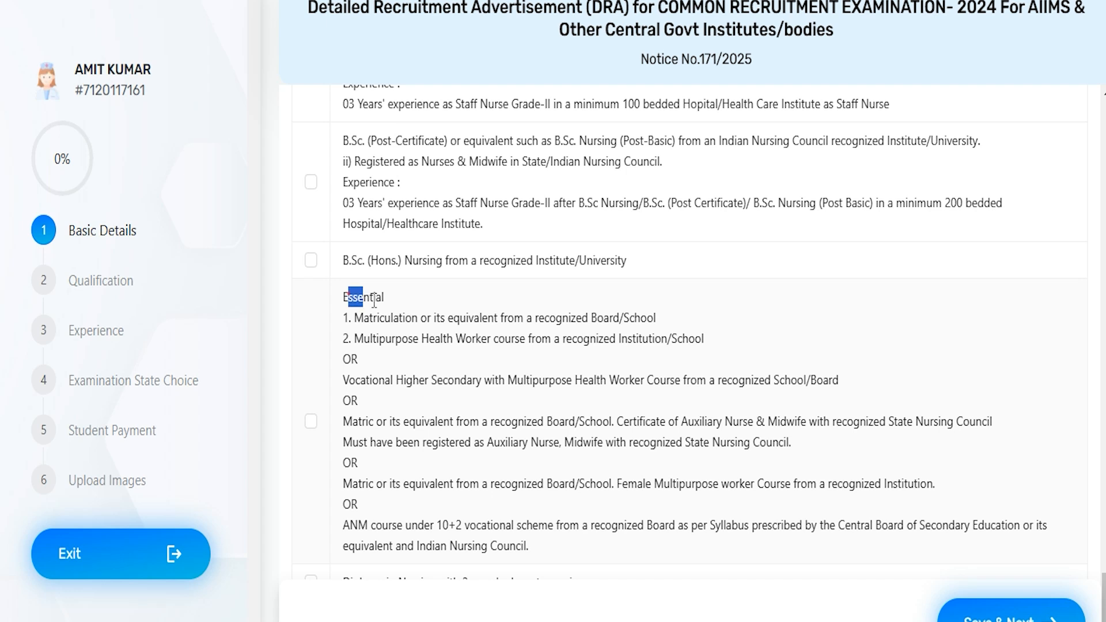
pyautogui.scroll(-8, 348, 358)
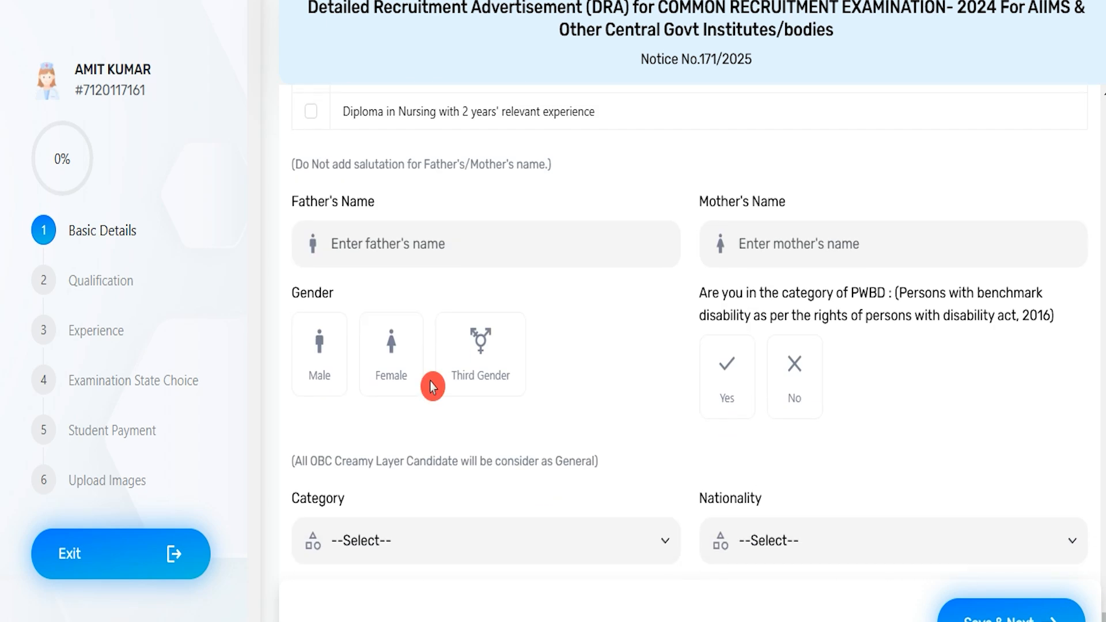
pyautogui.click(410, 239)
pyautogui.write('RAKESH')
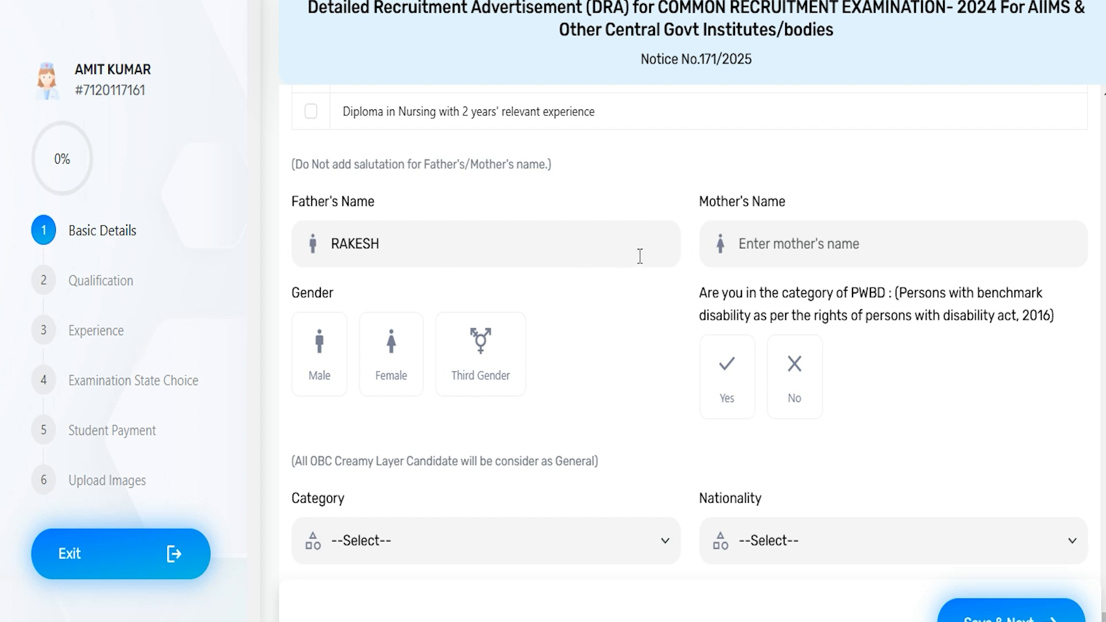
pyautogui.write('REENA')
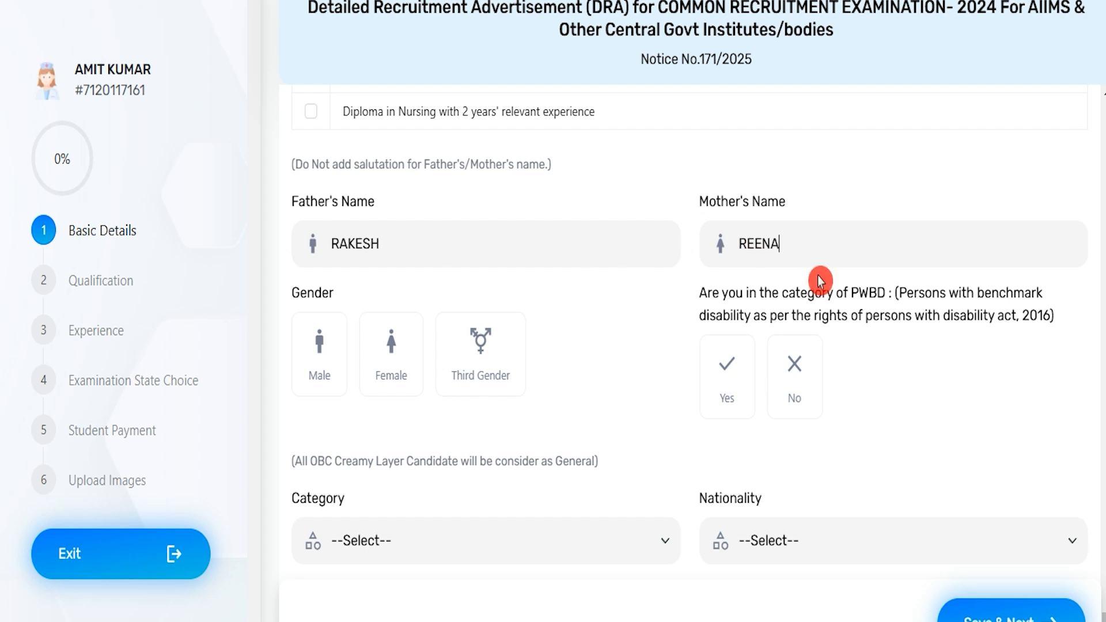
pyautogui.click(329, 376)
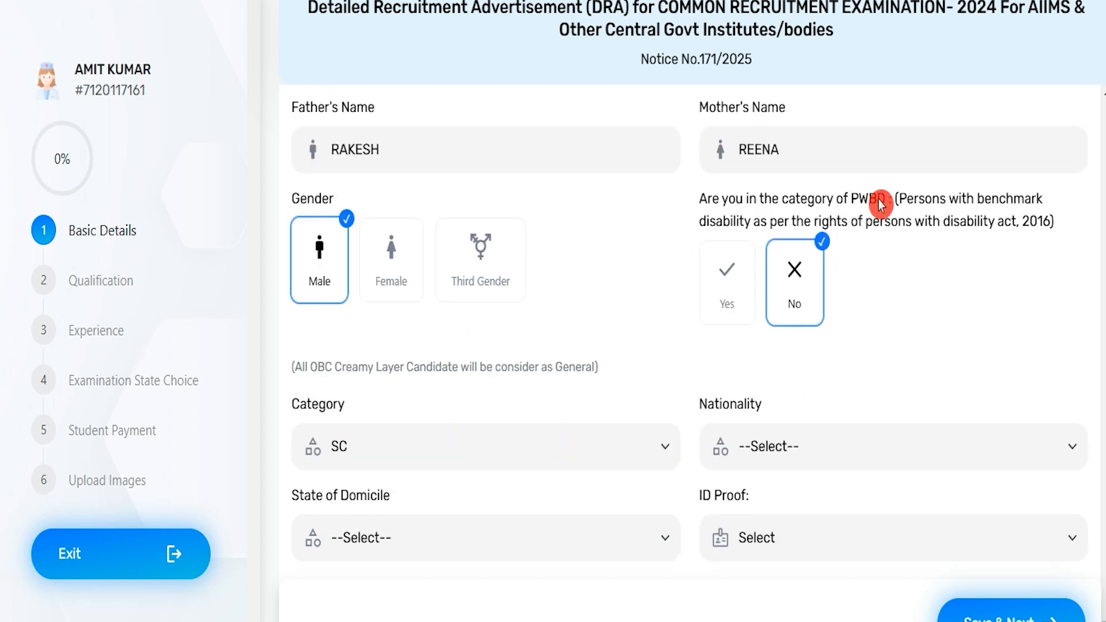
# Step: Try answering Yes for the PWBD category with its standard rules accepted, and switch the answer back to No
pyautogui.click(733, 282)
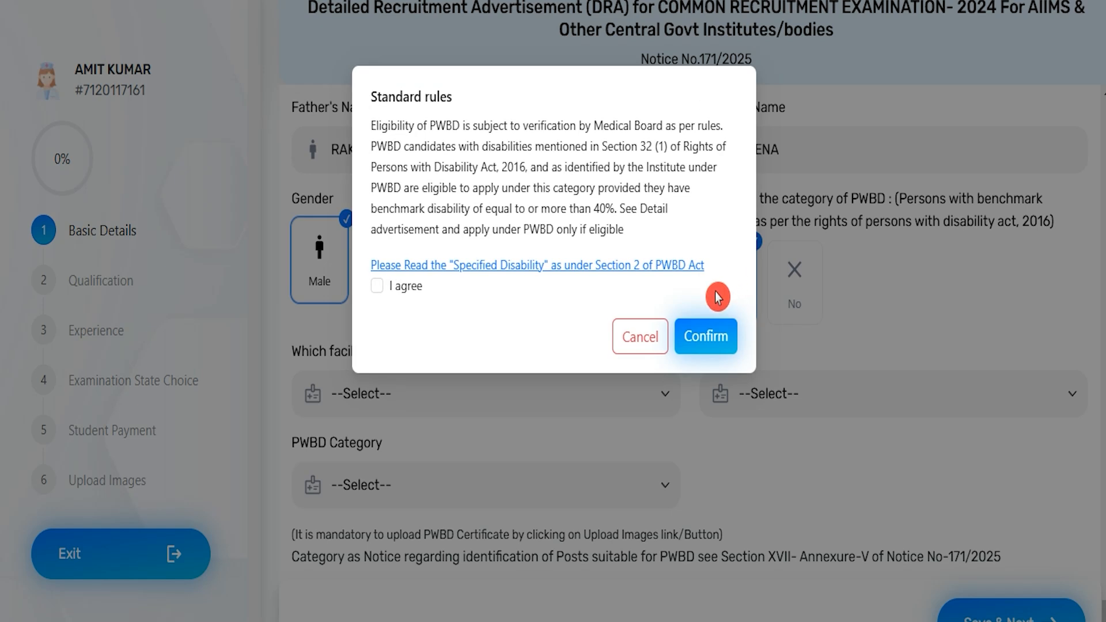
pyautogui.click(379, 285)
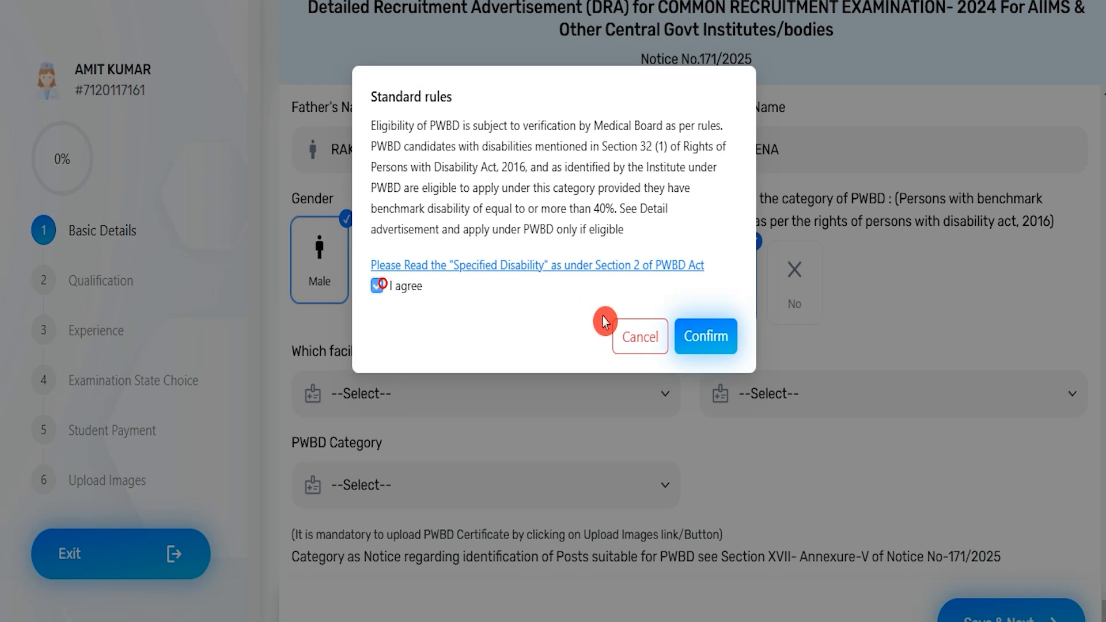
pyautogui.click(691, 337)
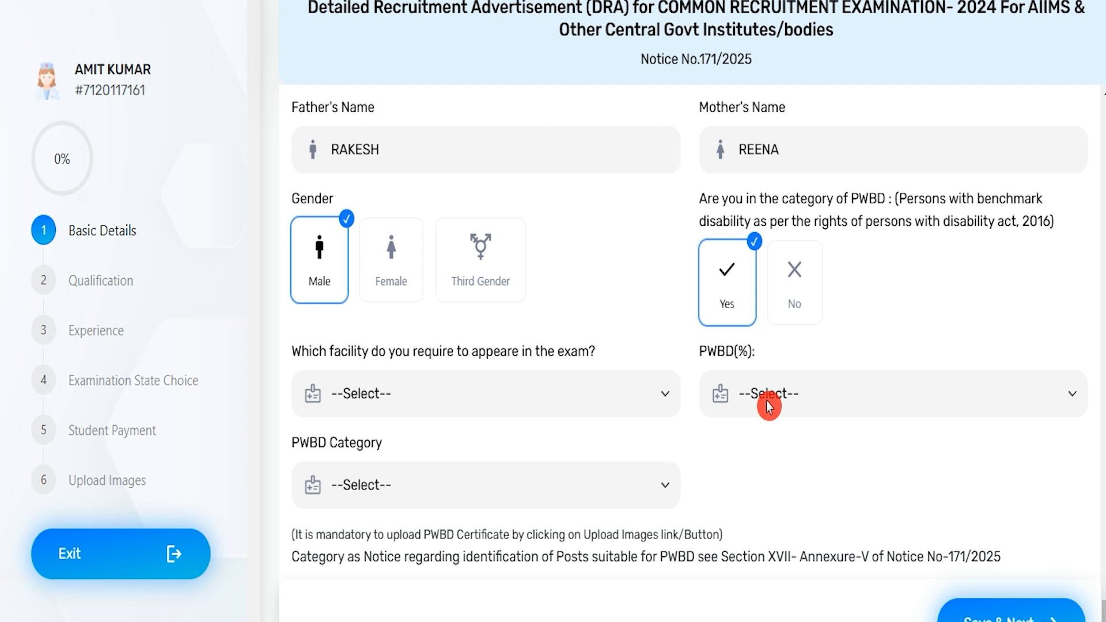
pyautogui.click(794, 271)
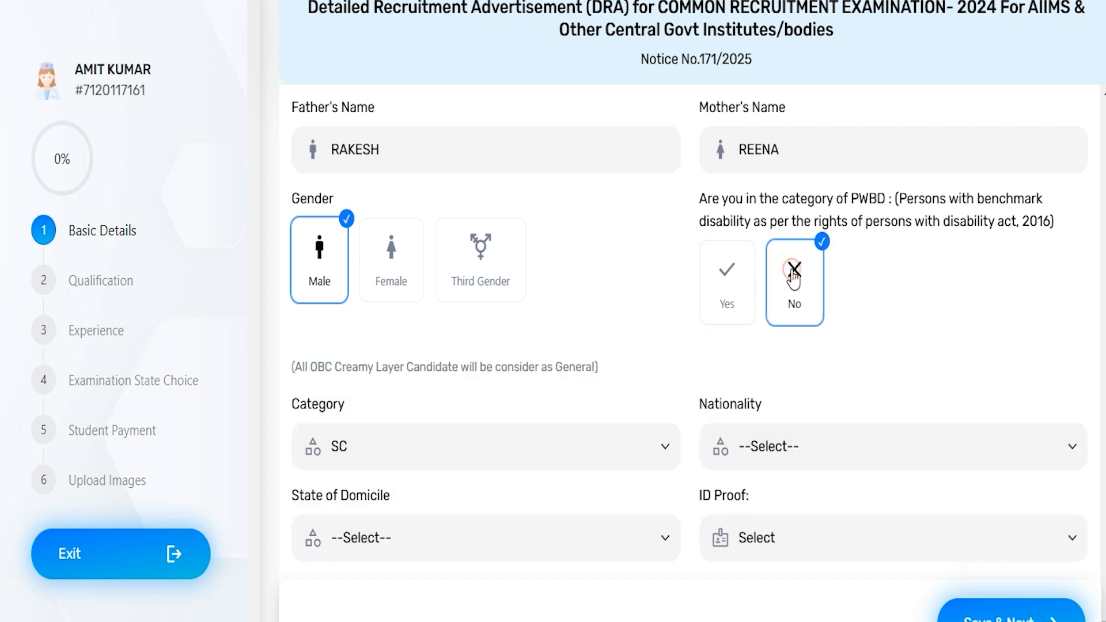
# Step: Keep the category as SC and set the nationality to Indian
pyautogui.click(366, 455)
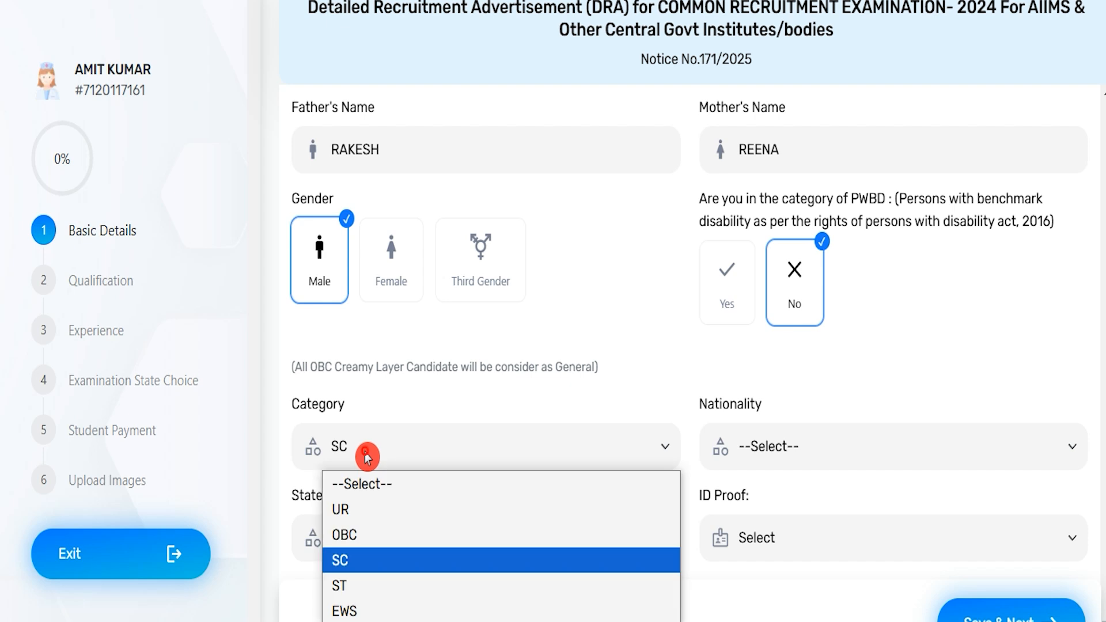
pyautogui.click(371, 559)
pyautogui.click(744, 464)
pyautogui.click(766, 507)
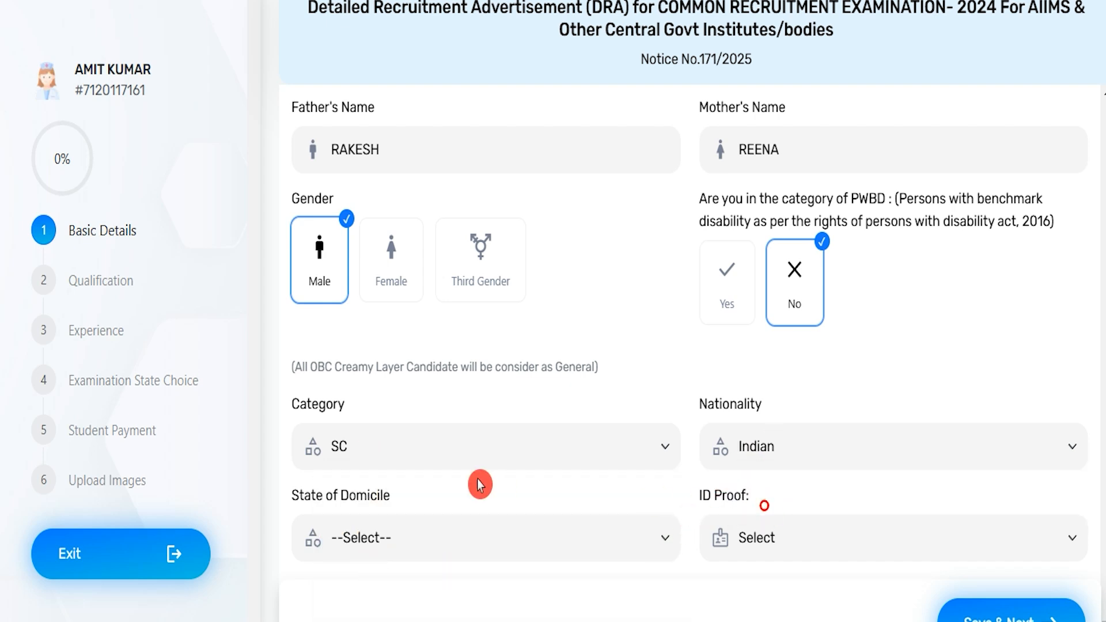
# Step: Set the state of domicile to Uttar Pradesh and choose Voter ID/EPIC Card as the ID proof
pyautogui.click(362, 544)
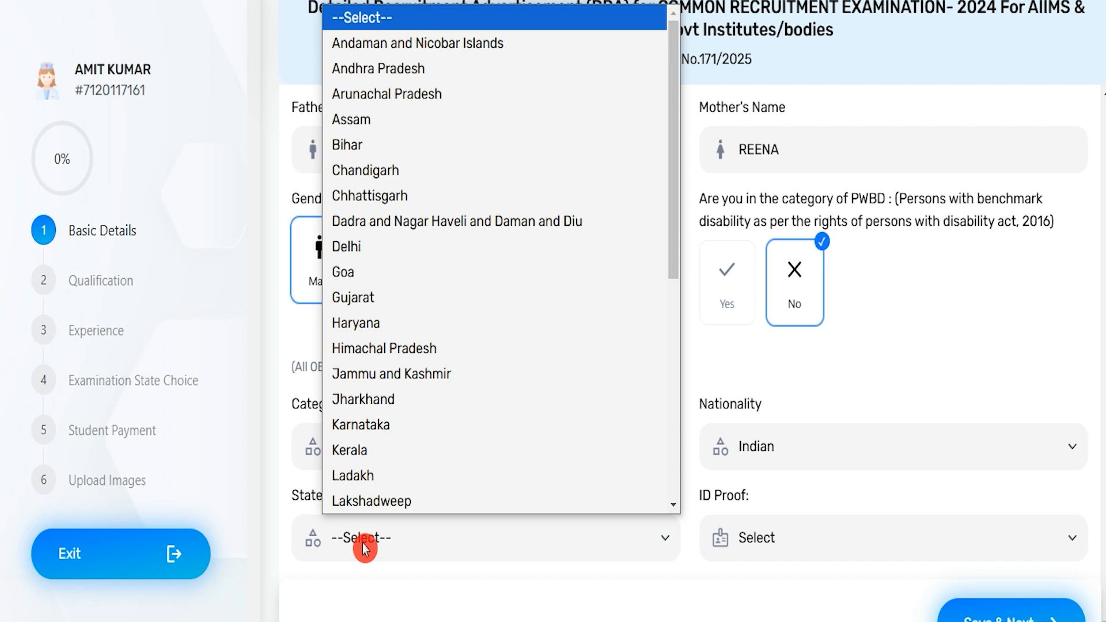
pyautogui.press('u')
pyautogui.press('Return')
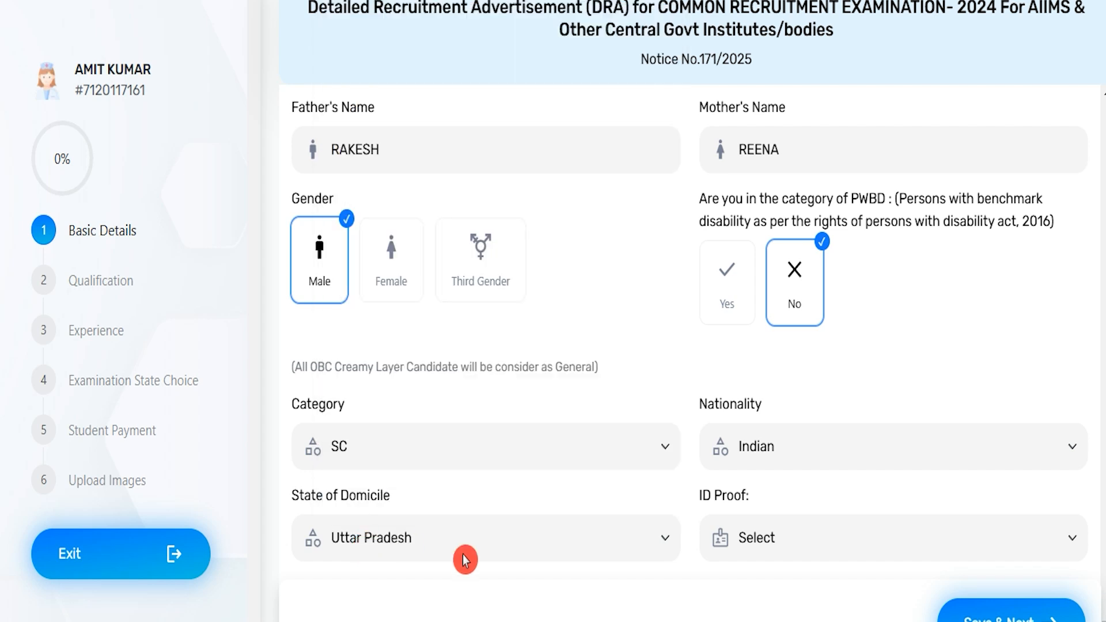
pyautogui.click(775, 544)
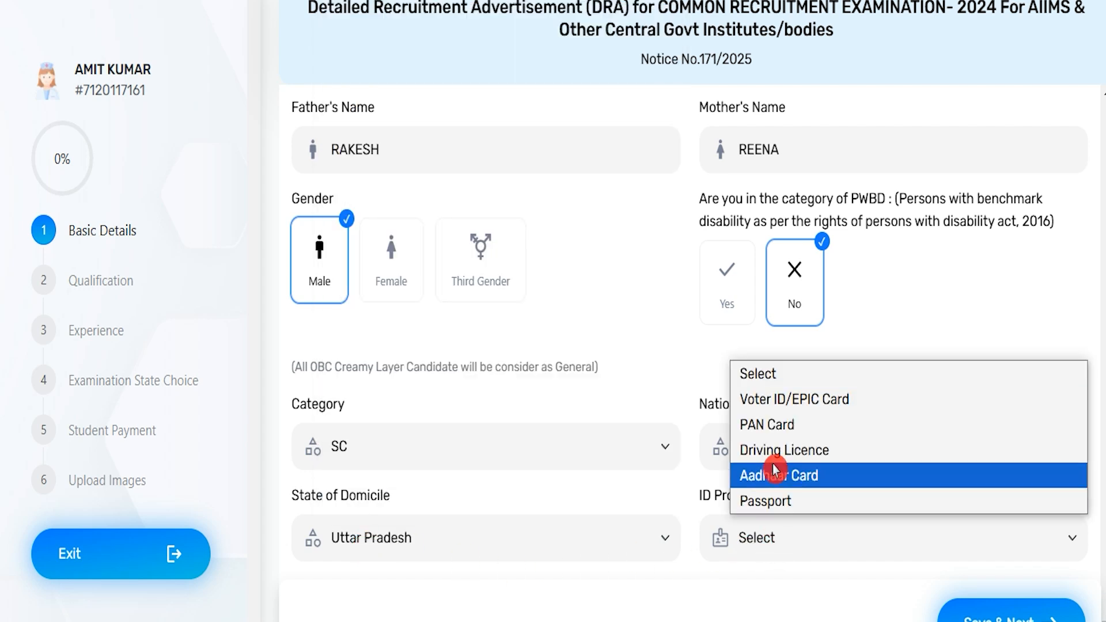
pyautogui.click(780, 399)
pyautogui.scroll(-3, 592, 497)
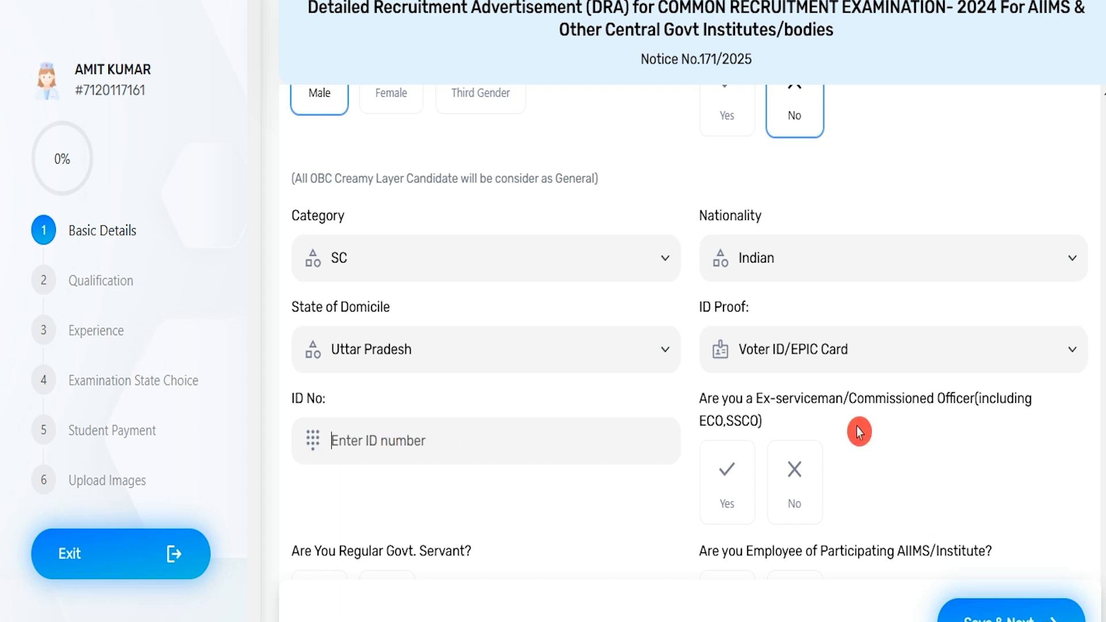
# Step: Answer No to the ex-serviceman, regular government servant and participating AIIMS/Institute employee questions, trying Yes first on each
pyautogui.scroll(-3, 858, 427)
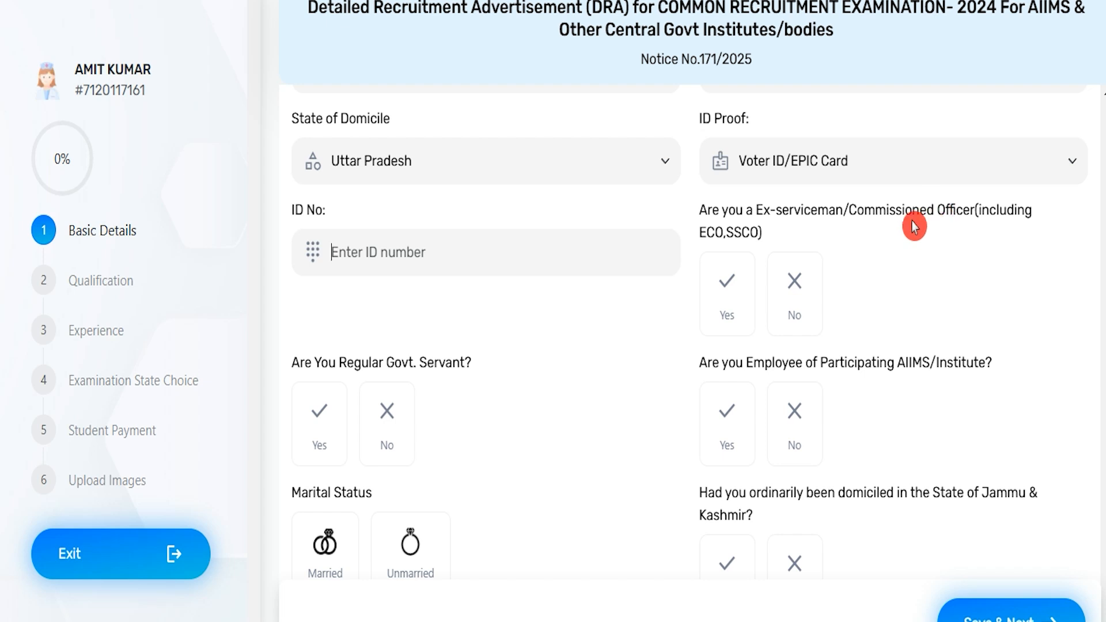
pyautogui.click(729, 288)
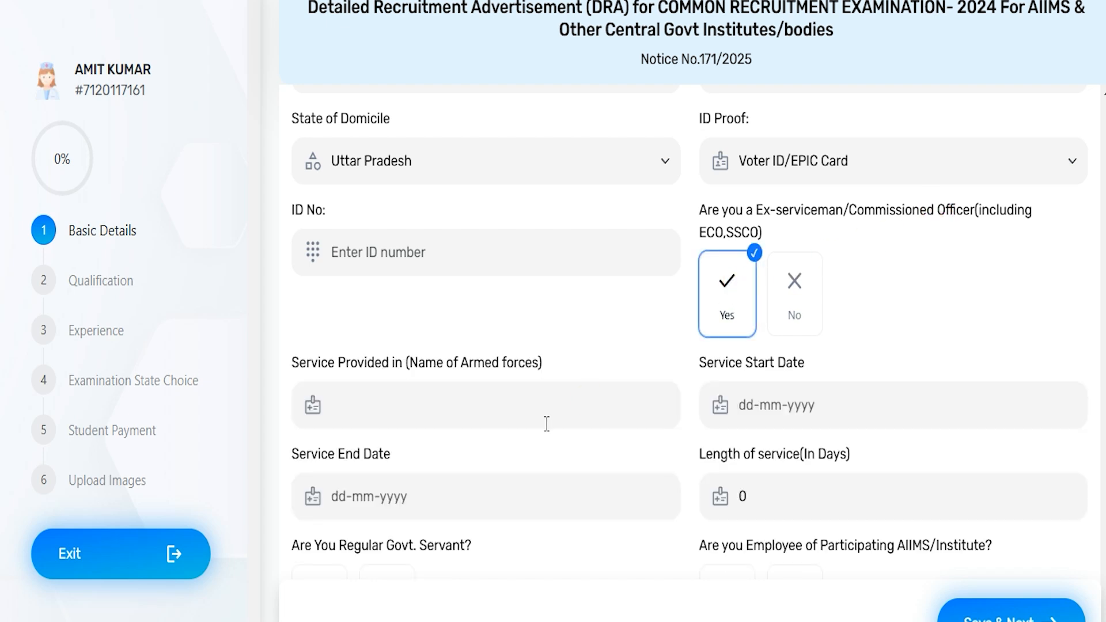
pyautogui.click(794, 305)
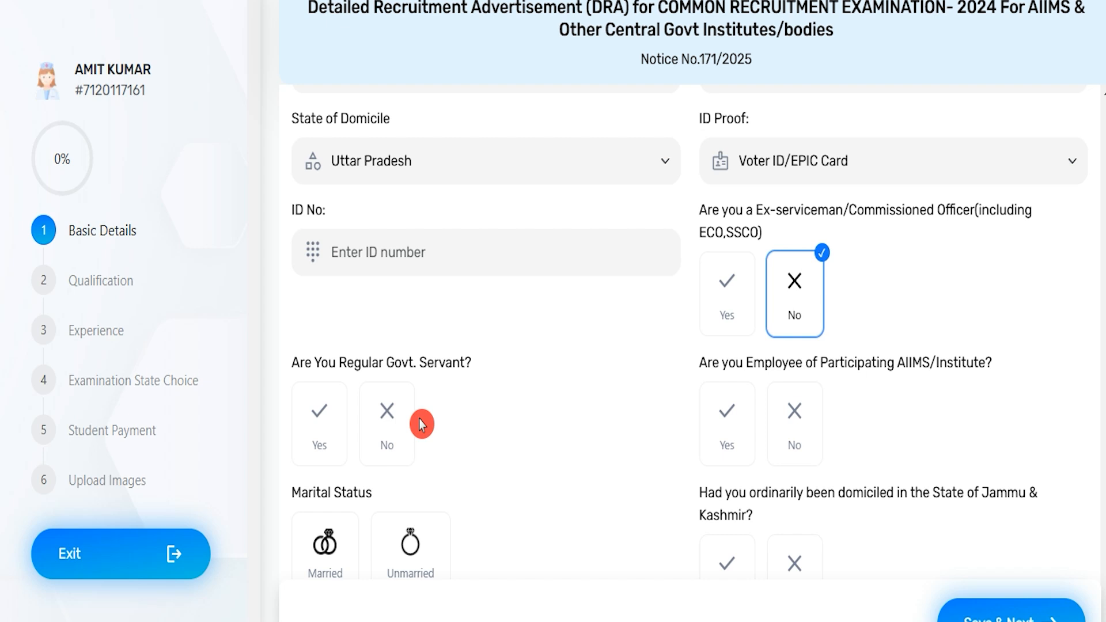
pyautogui.click(319, 418)
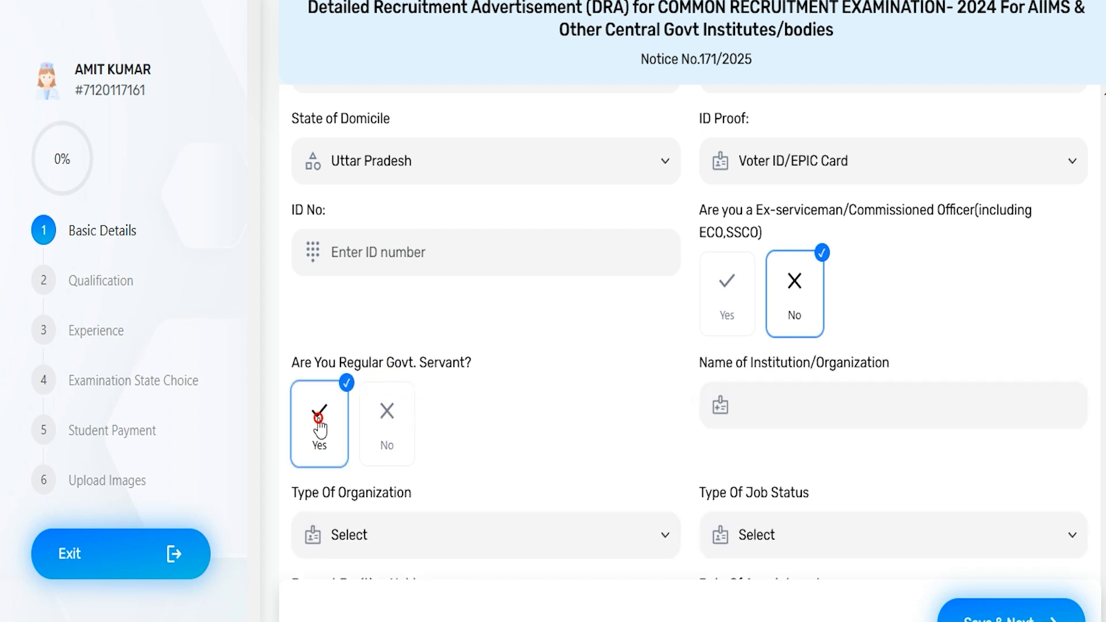
pyautogui.click(386, 414)
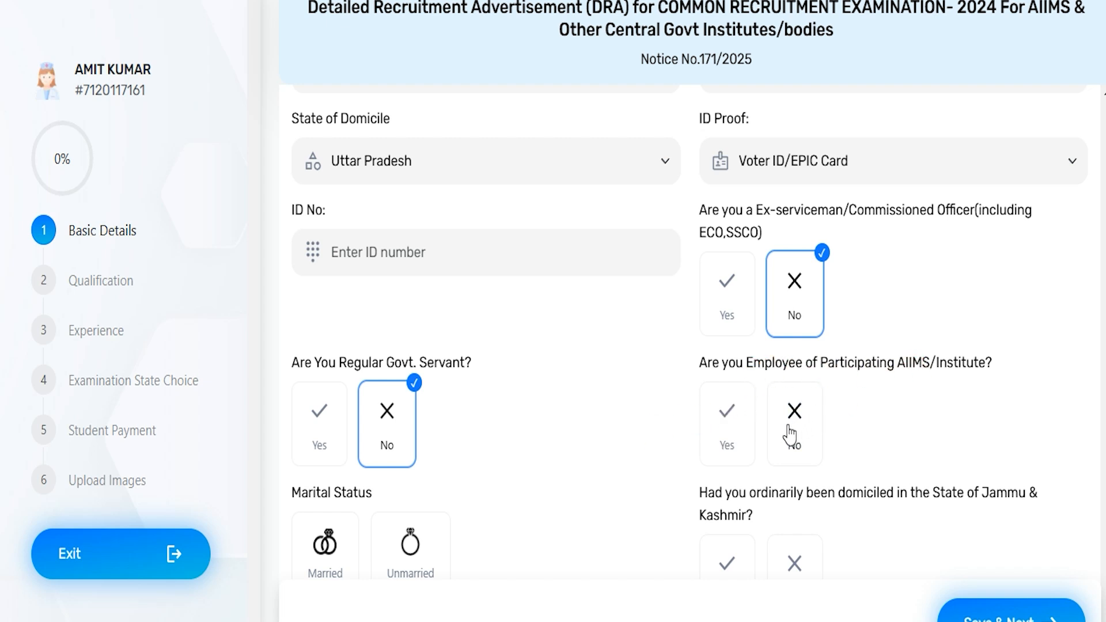
pyautogui.click(725, 429)
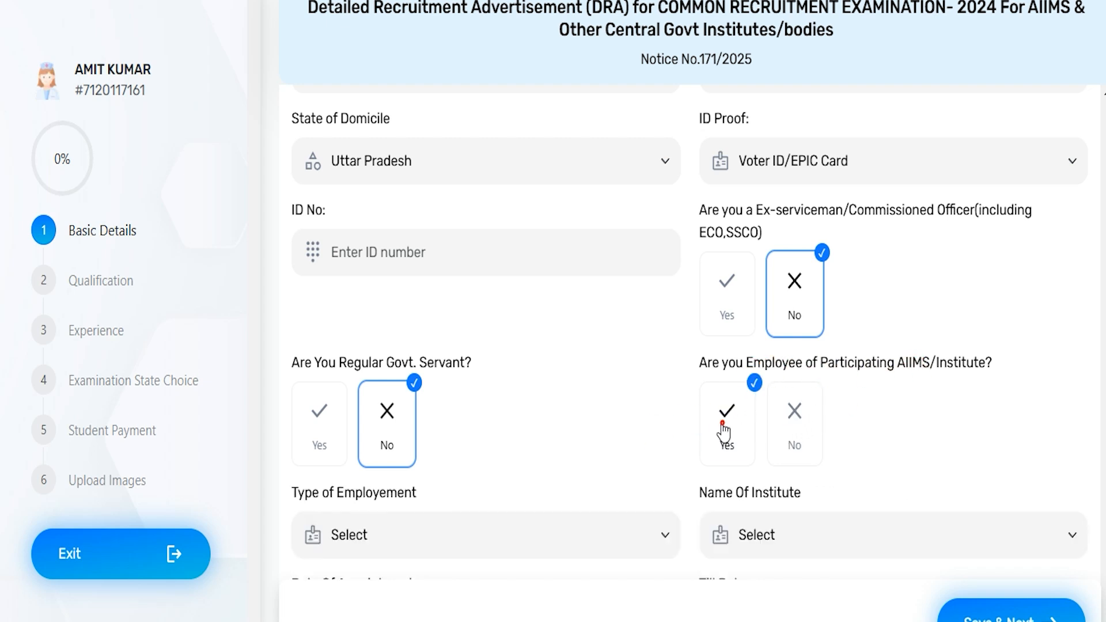
pyautogui.click(795, 420)
# Step: Set the marital status to Unmarried and answer No to the Jammu & Kashmir domicile question
pyautogui.scroll(-5, 551, 479)
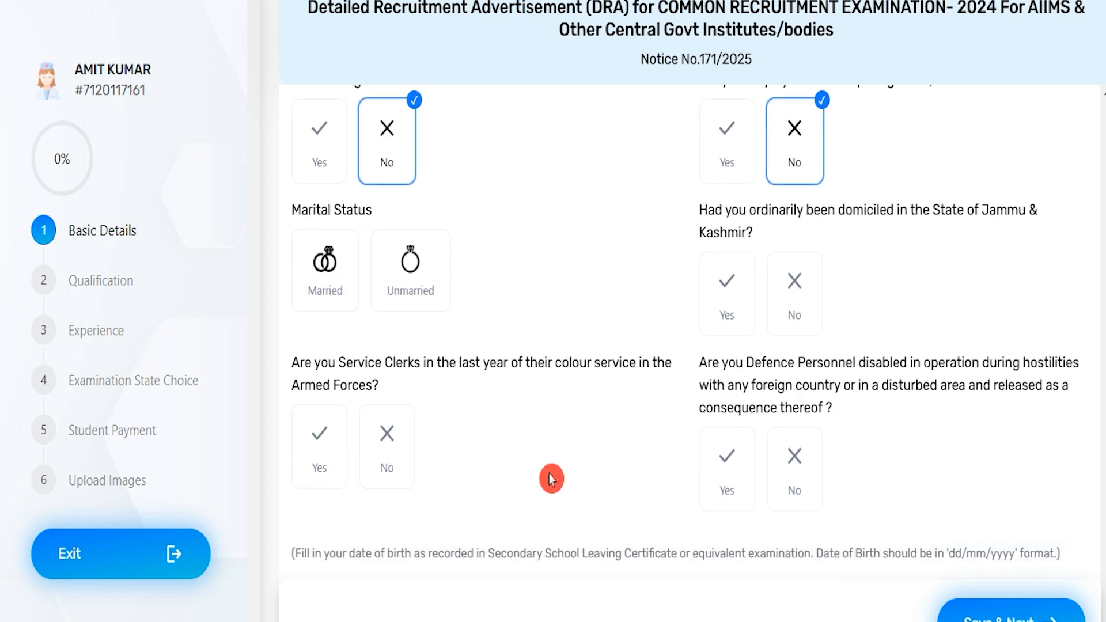
pyautogui.click(409, 288)
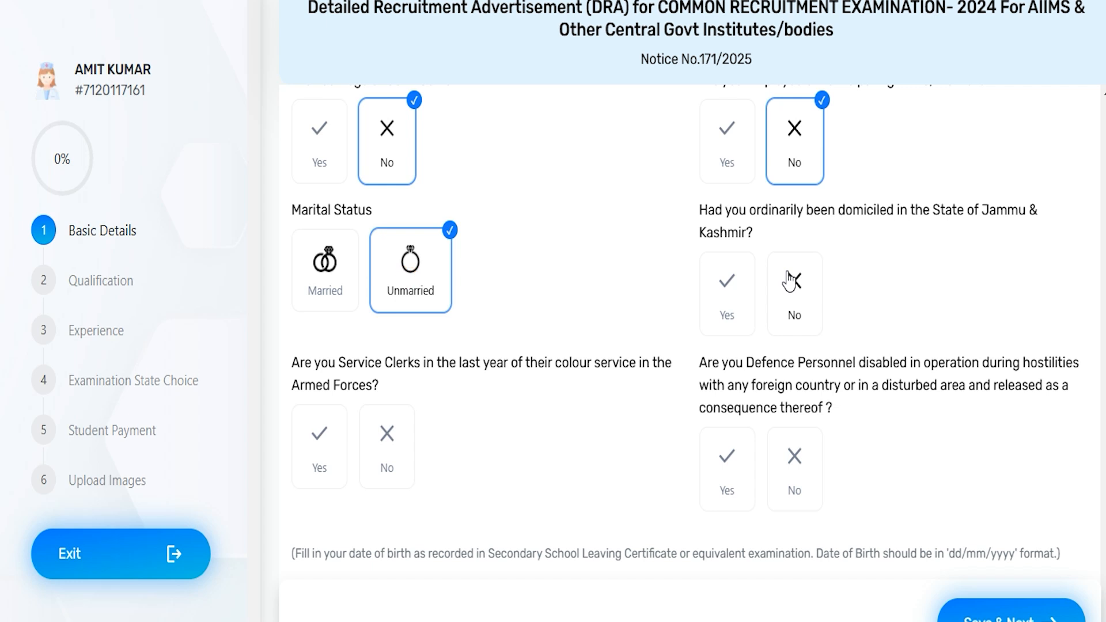
pyautogui.click(726, 291)
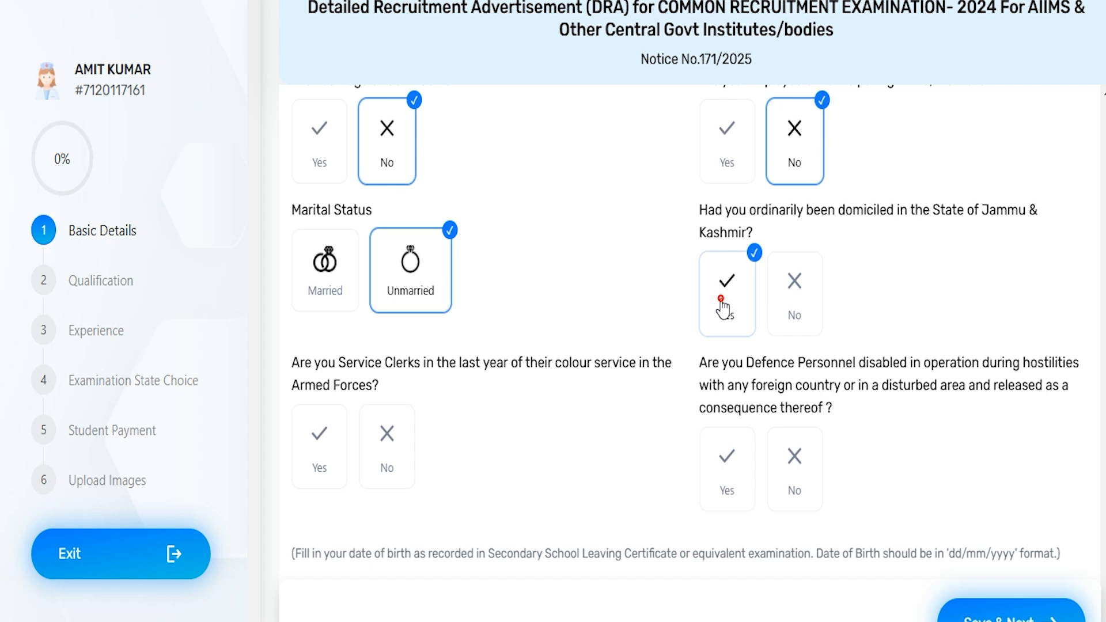
pyautogui.click(794, 285)
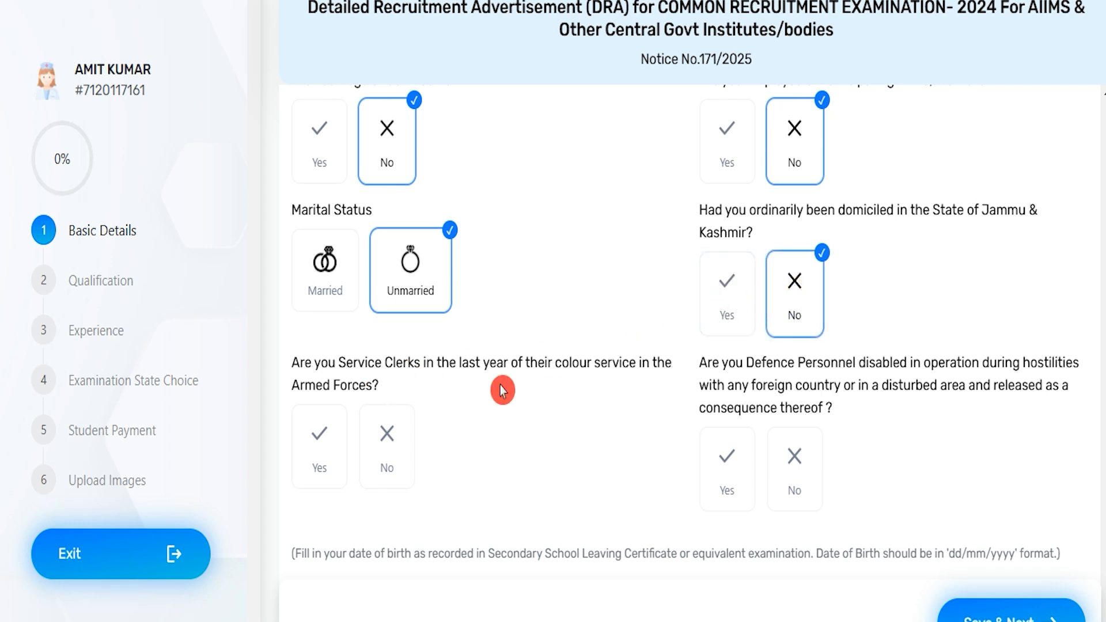
# Step: Answer No to the Armed Forces service clerk and disabled Defence Personnel questions
pyautogui.moveTo(321, 388); pyautogui.dragTo(417, 362)
pyautogui.click(321, 439)
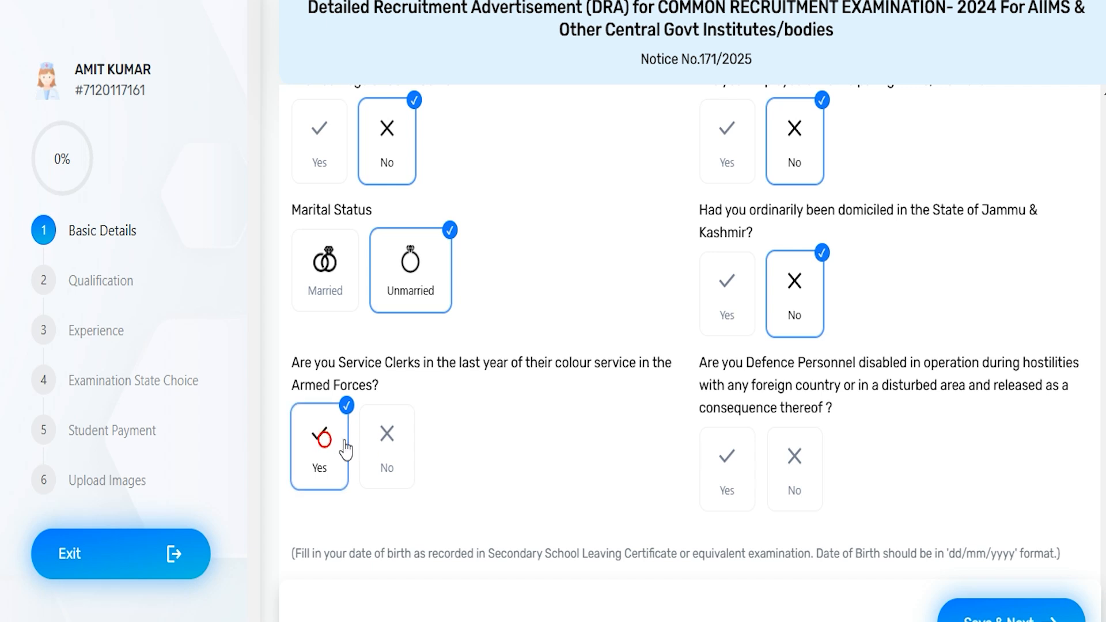
pyautogui.click(390, 443)
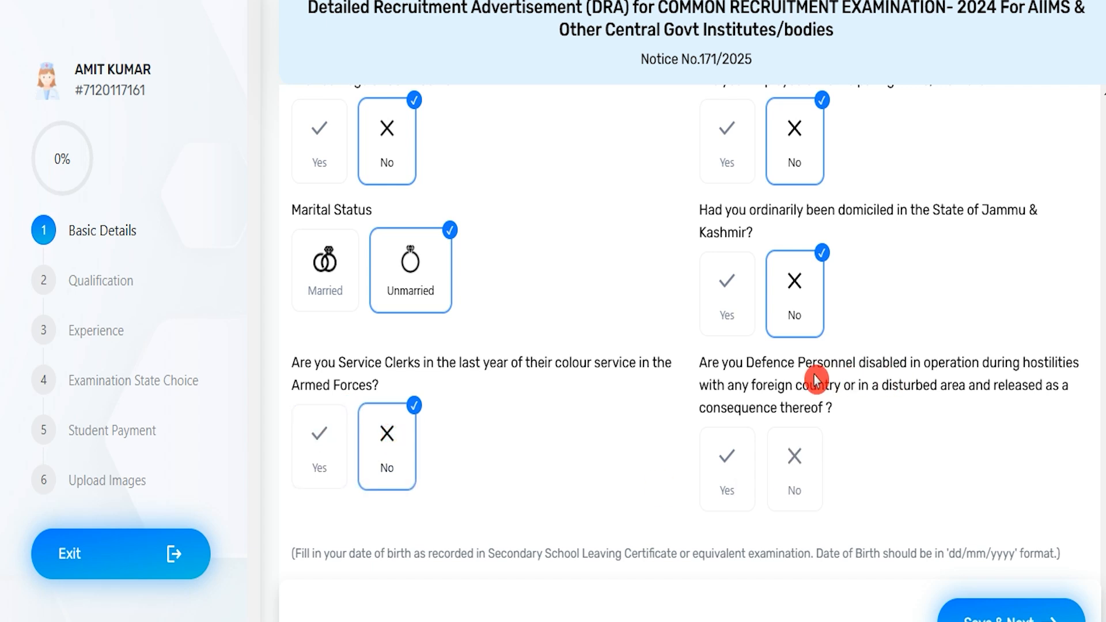
pyautogui.moveTo(736, 363); pyautogui.dragTo(900, 364)
pyautogui.click(744, 477)
pyautogui.click(796, 475)
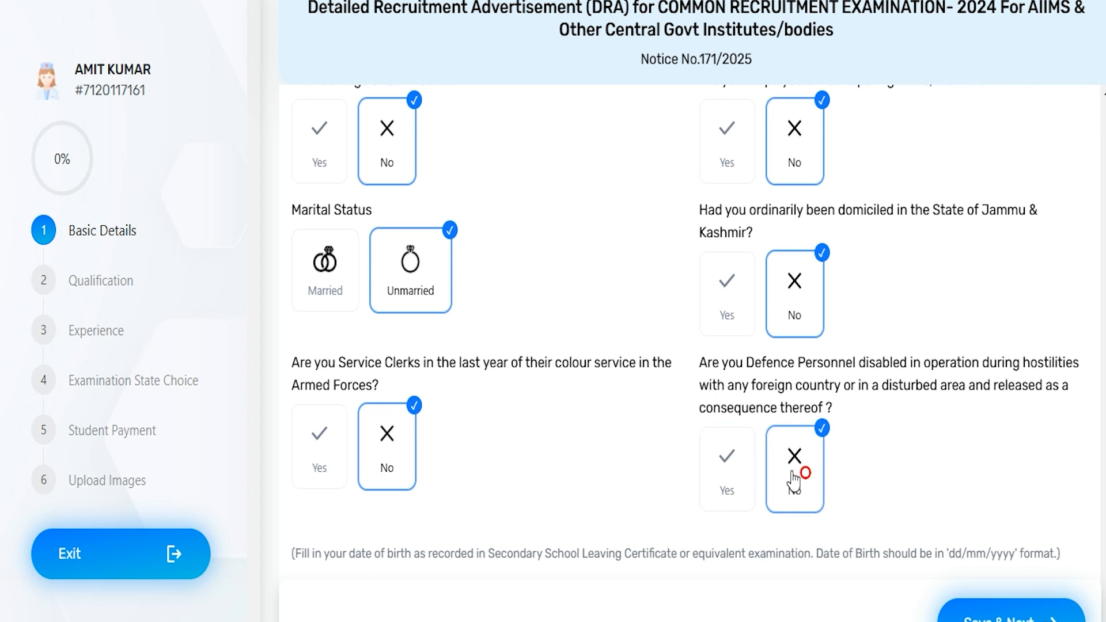
# Step: Check the date of birth and alternate number fields of the basic details
pyautogui.scroll(-2, 661, 474)
pyautogui.scroll(-3, 661, 474)
pyautogui.click(452, 362)
pyautogui.click(450, 361)
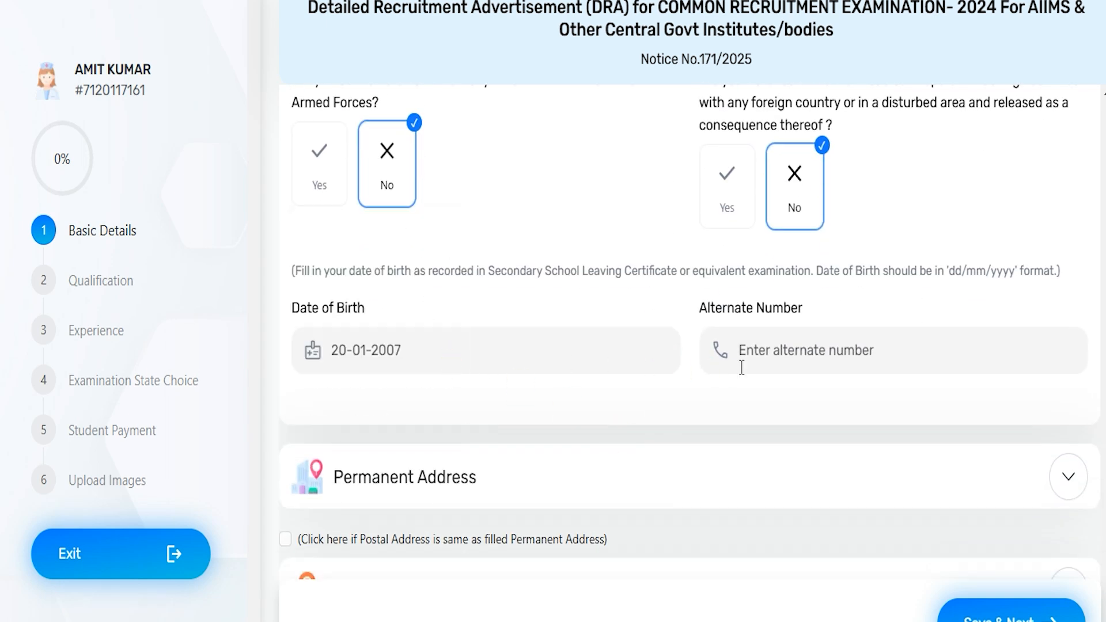
pyautogui.click(797, 345)
pyautogui.click(513, 449)
# Step: Expand the Permanent Address and Postal Address sections and review their country, state, city, pin code and address fields
pyautogui.scroll(-1, 513, 449)
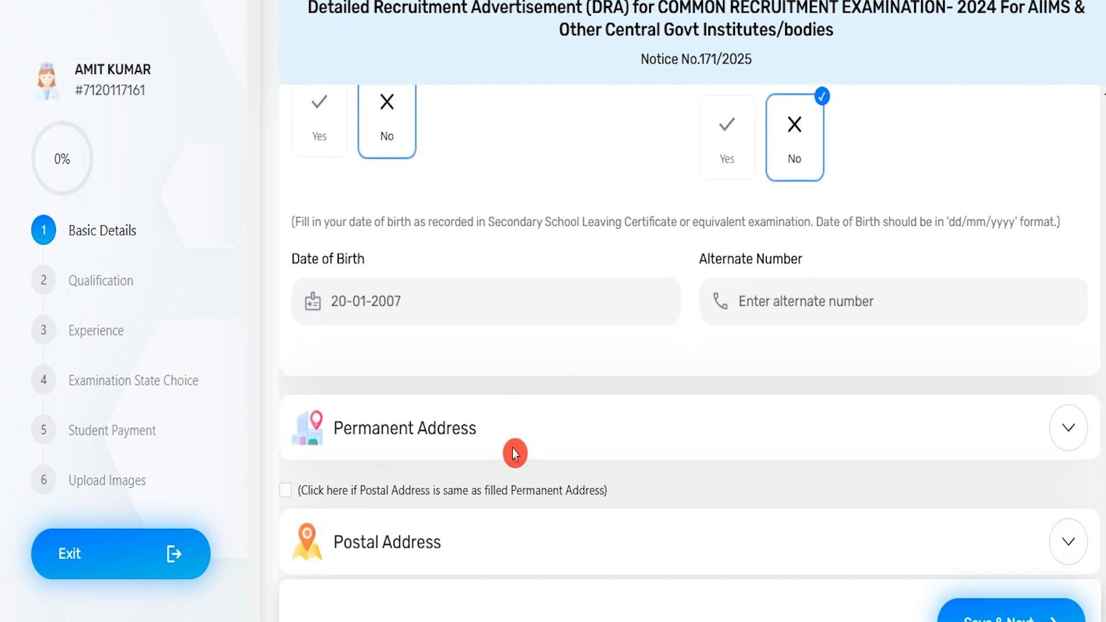
pyautogui.click(352, 464)
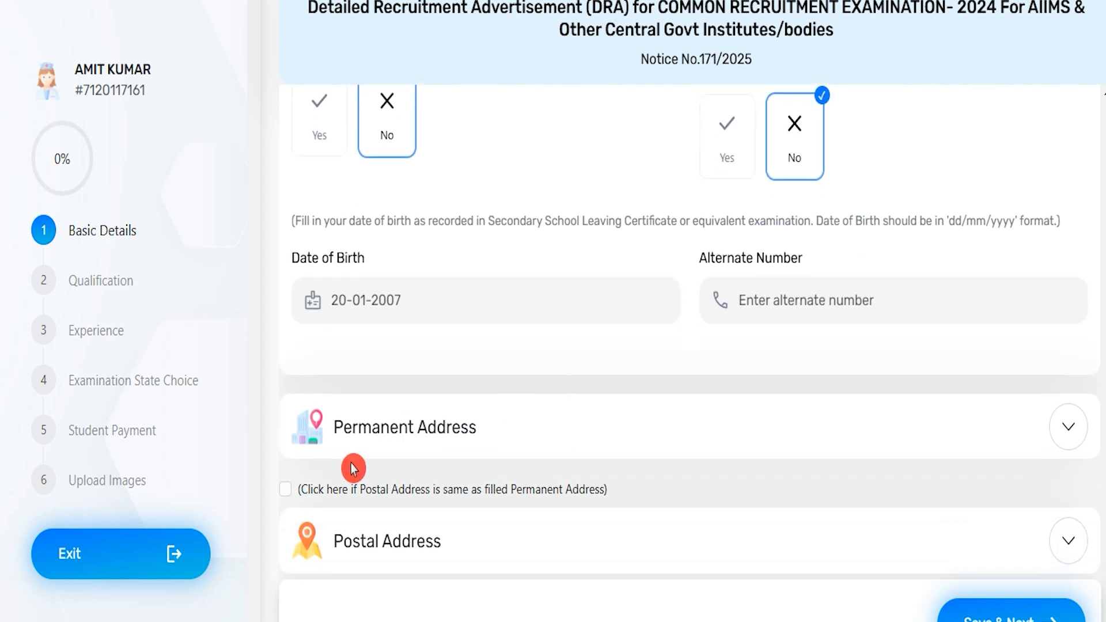
pyautogui.click(451, 261)
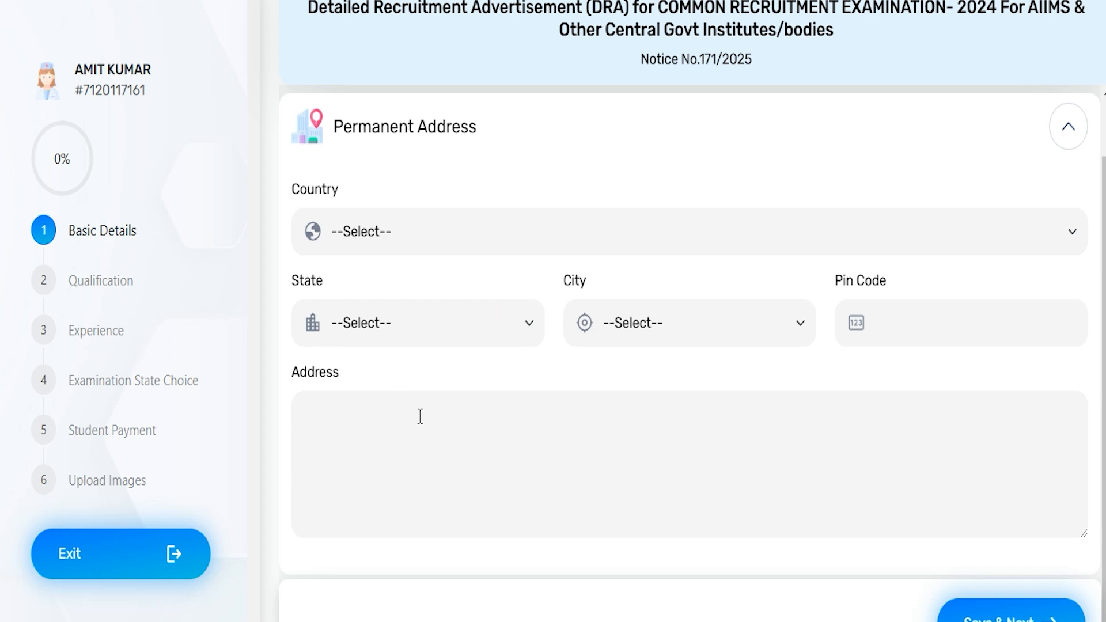
pyautogui.scroll(-2, 447, 397)
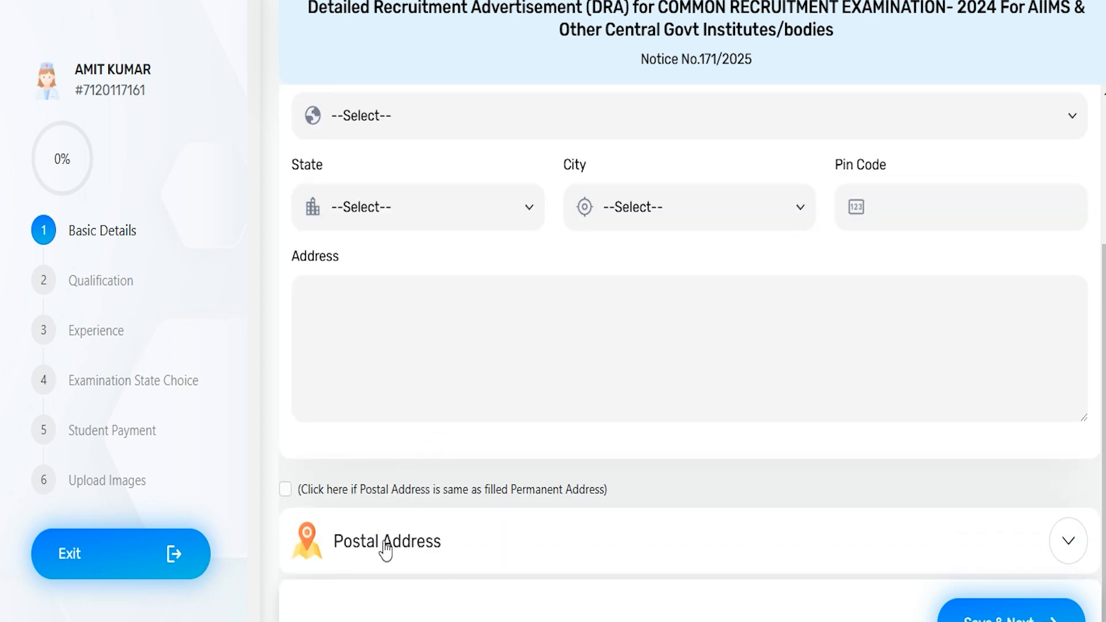
pyautogui.click(444, 564)
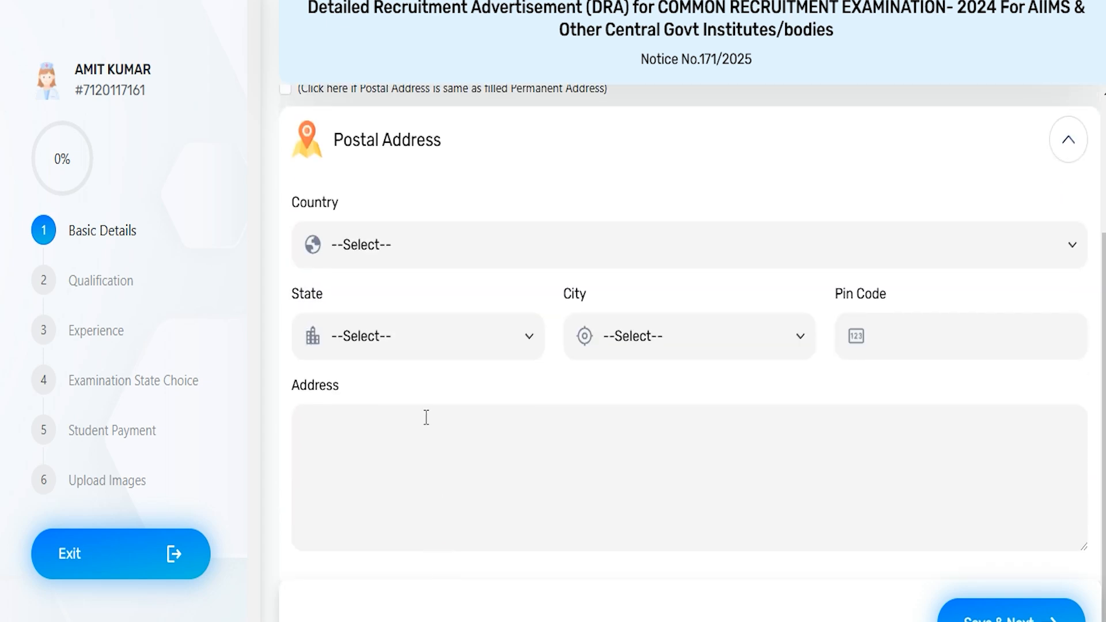
pyautogui.scroll(2, 426, 407)
pyautogui.click(426, 413)
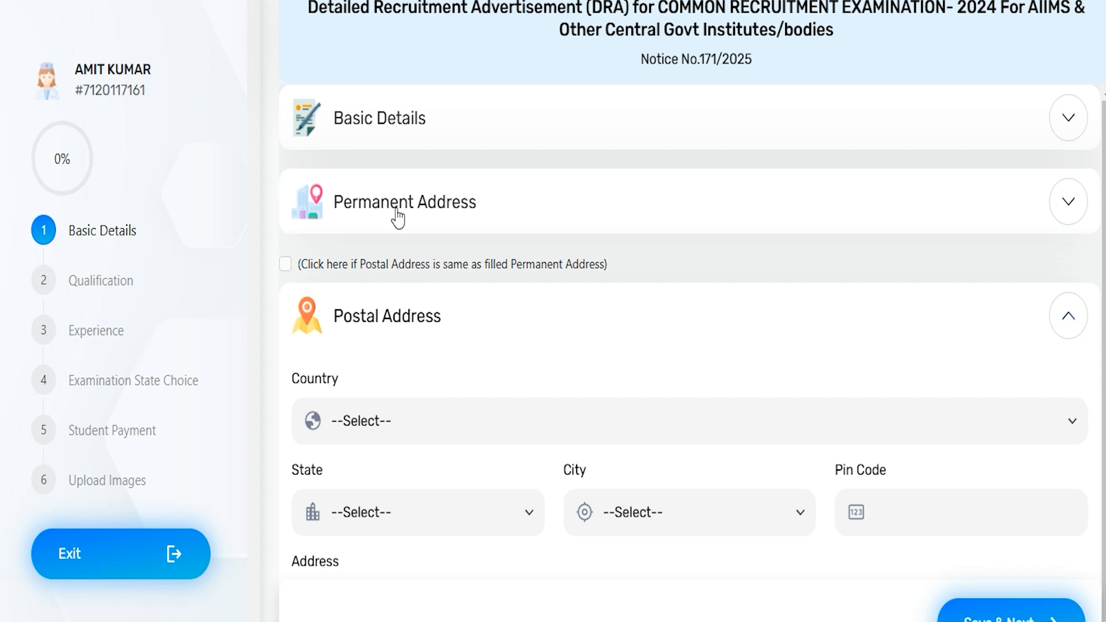
# Step: Check the same-as-permanent option and postal address fields, and save the basic details to continue to Qualification
pyautogui.click(309, 260)
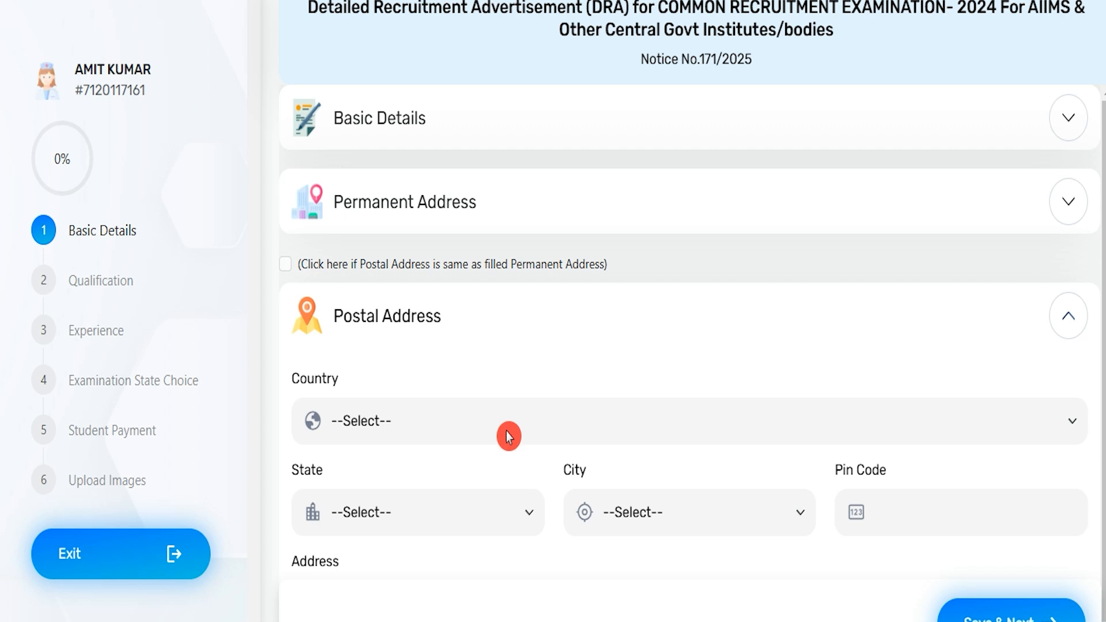
pyautogui.scroll(-2, 508, 449)
pyautogui.click(509, 462)
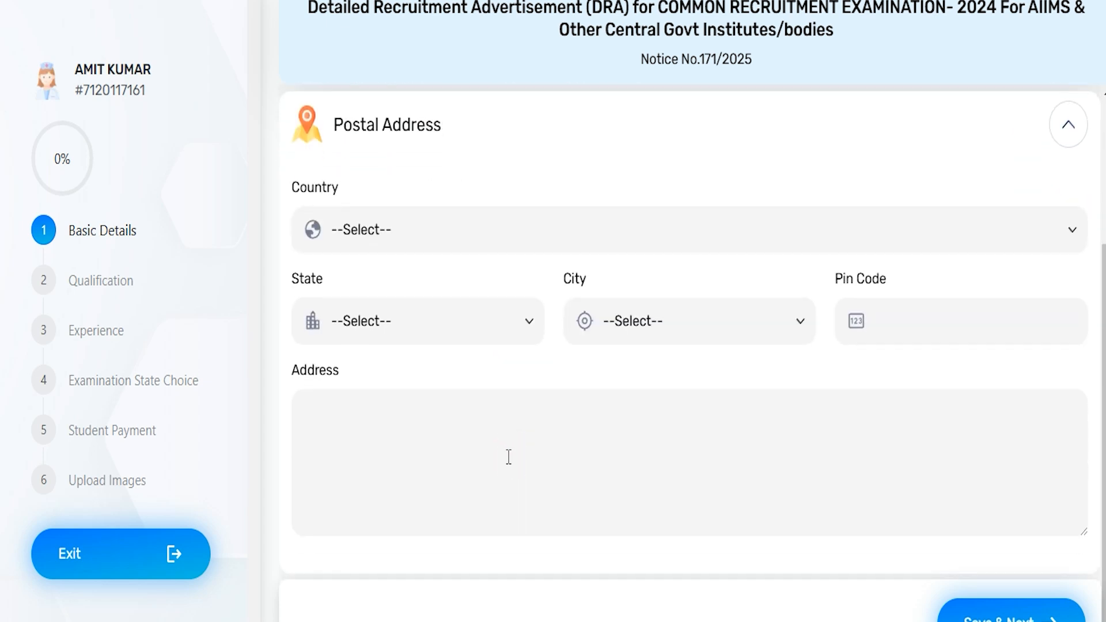
pyautogui.scroll(-1, 732, 605)
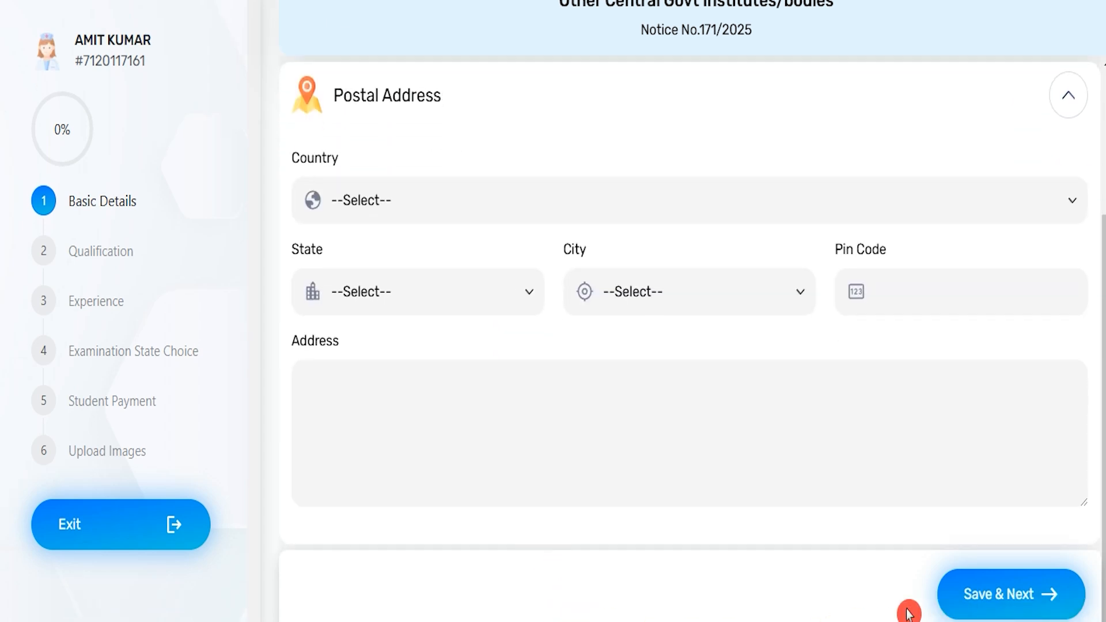
pyautogui.click(995, 599)
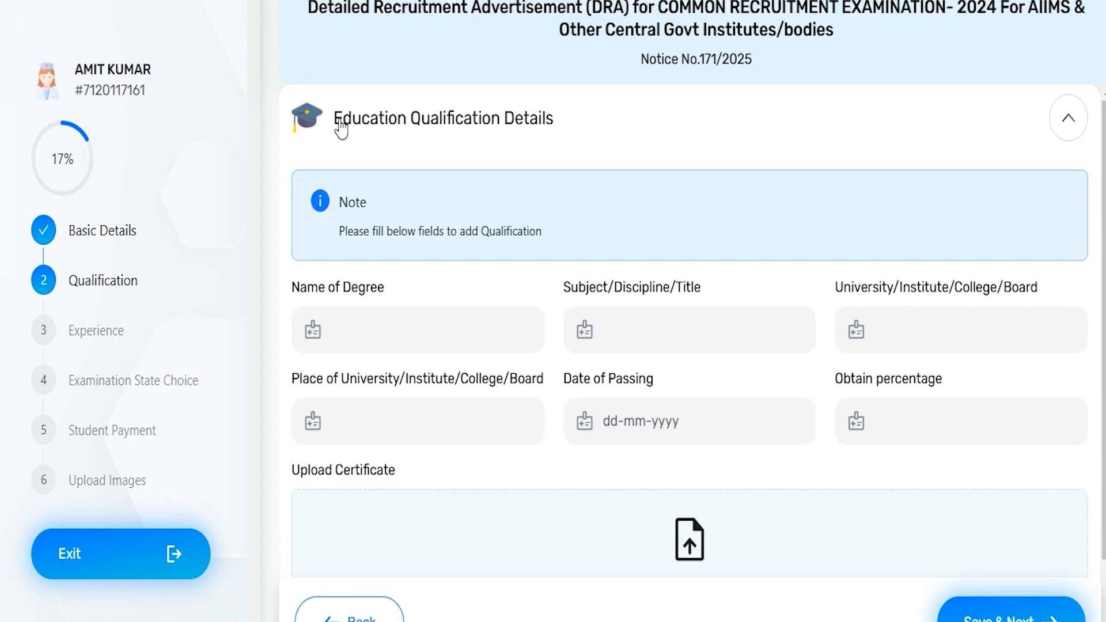
# Step: Enter 10th as the degree name, Art as the subject and CBSE as the board
pyautogui.click(379, 331)
pyautogui.write('10th')
pyautogui.click(656, 331)
pyautogui.write('Art')
pyautogui.click(926, 333)
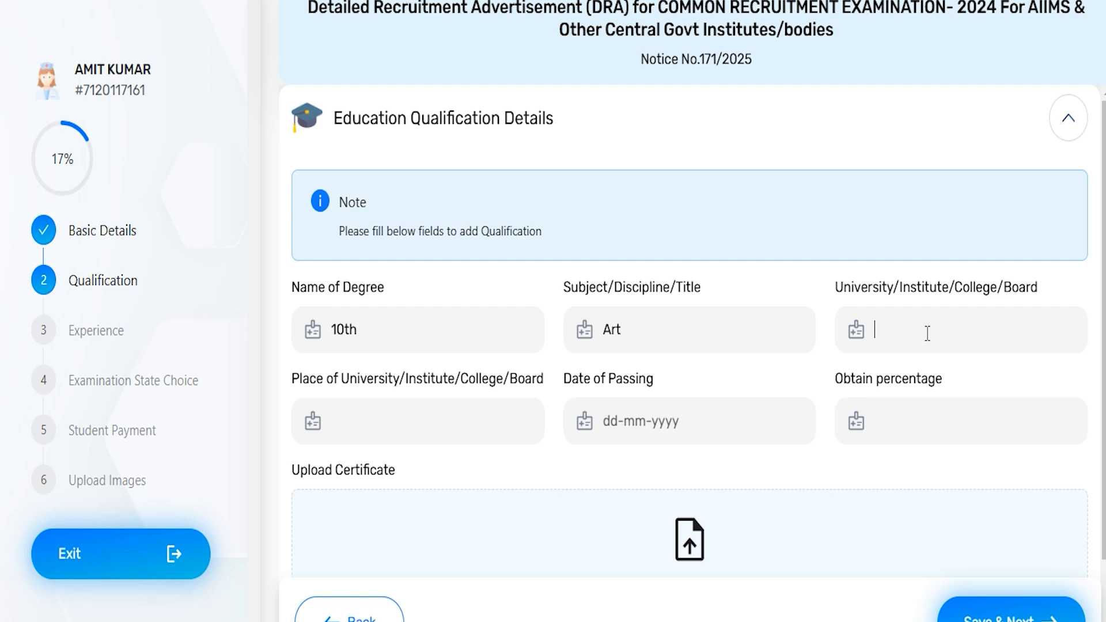
pyautogui.write('CBSE')
# Step: Enter ANew Delhi as the place of the university, institute, college or board
pyautogui.click(345, 427)
pyautogui.write('ANew Delhi')
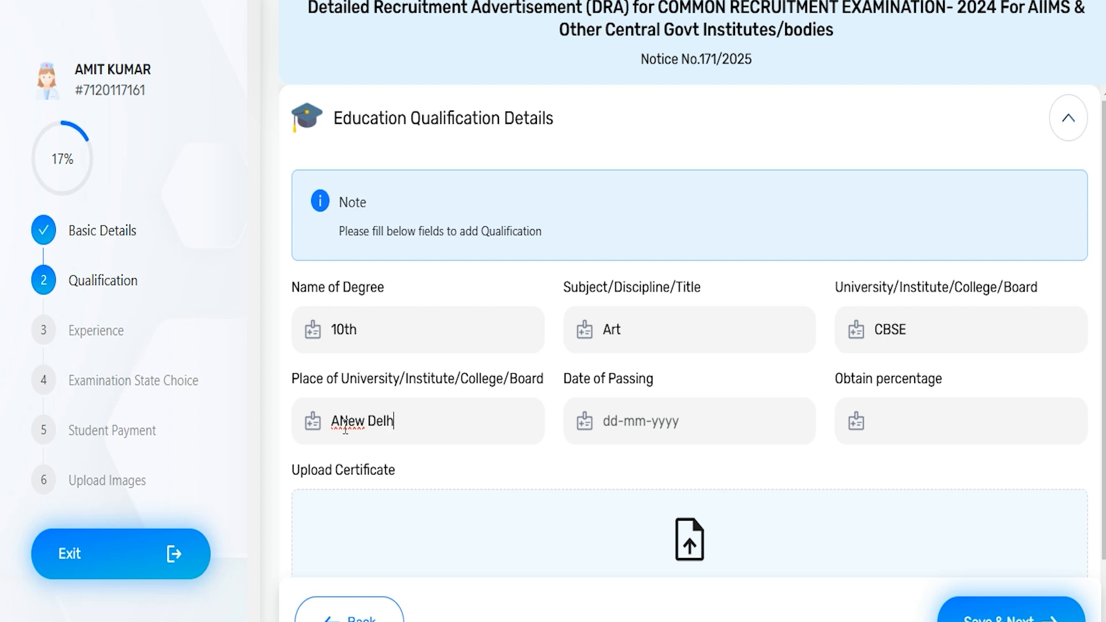
# Step: View the date of passing calendar without picking a date, and enter 80 as the obtained percentage
pyautogui.click(645, 426)
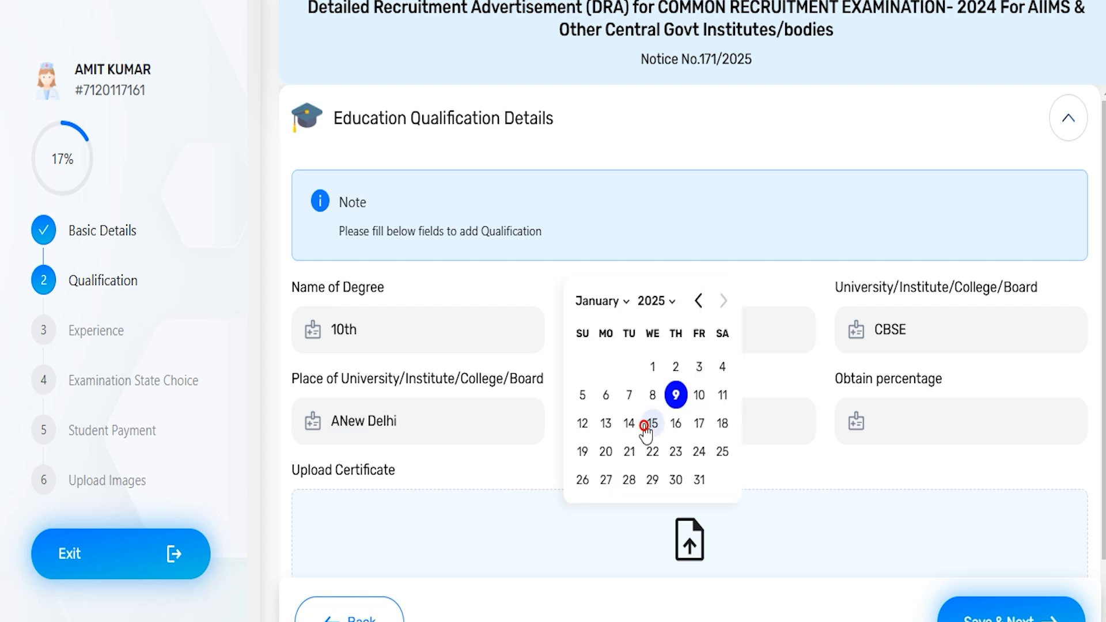
pyautogui.click(903, 421)
pyautogui.write('80')
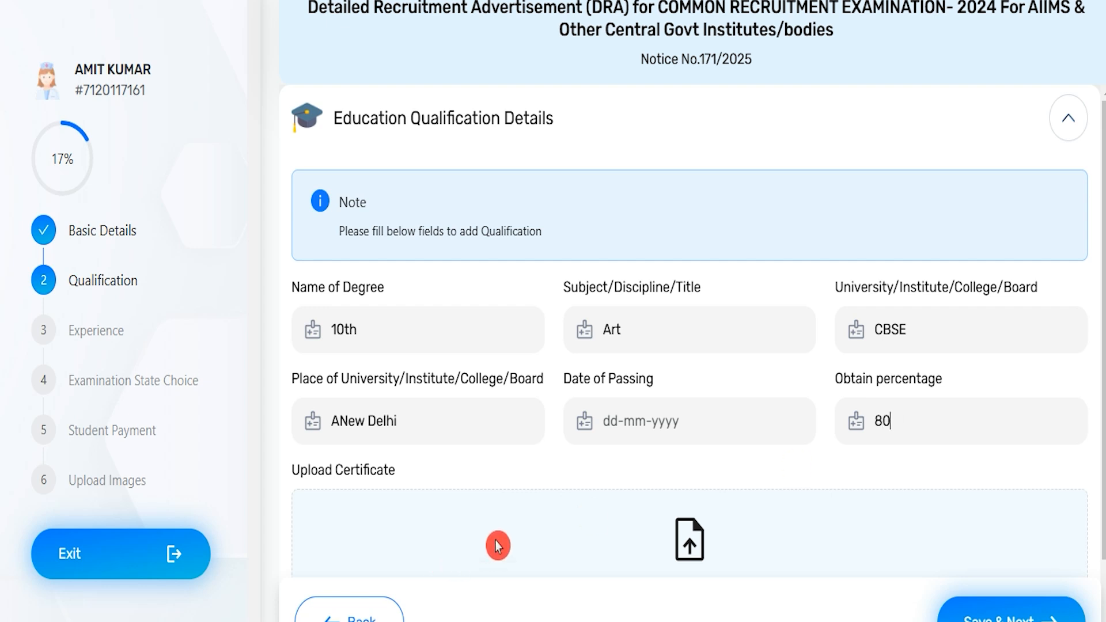
pyautogui.scroll(-2, 499, 544)
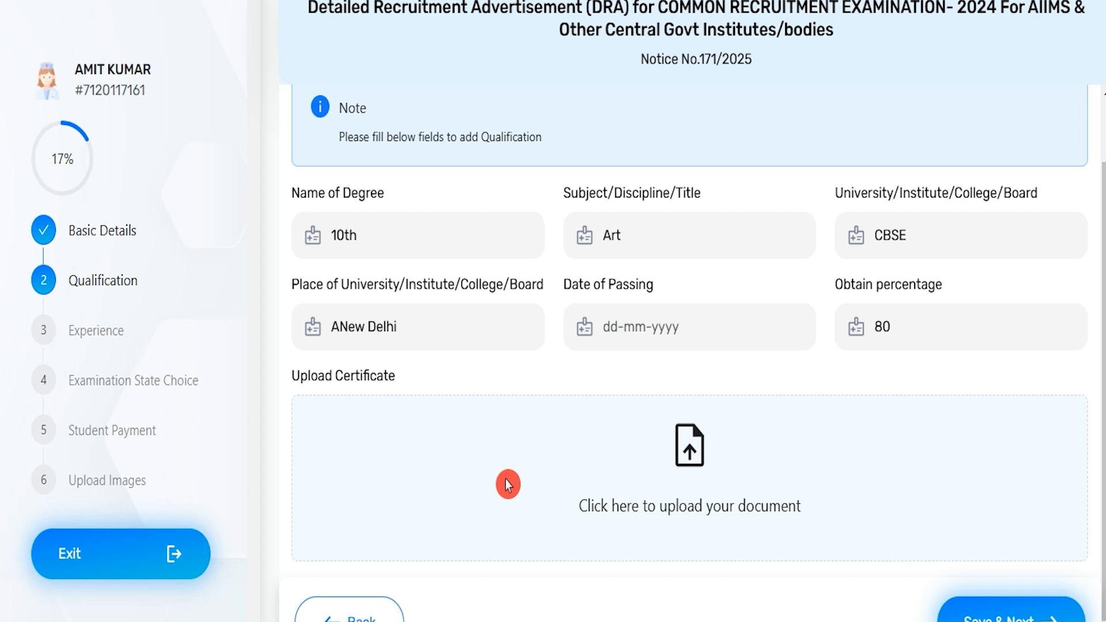
# Step: Upload the 58kb PDF as the 10th certificate, and save and add the qualification
pyautogui.click(690, 448)
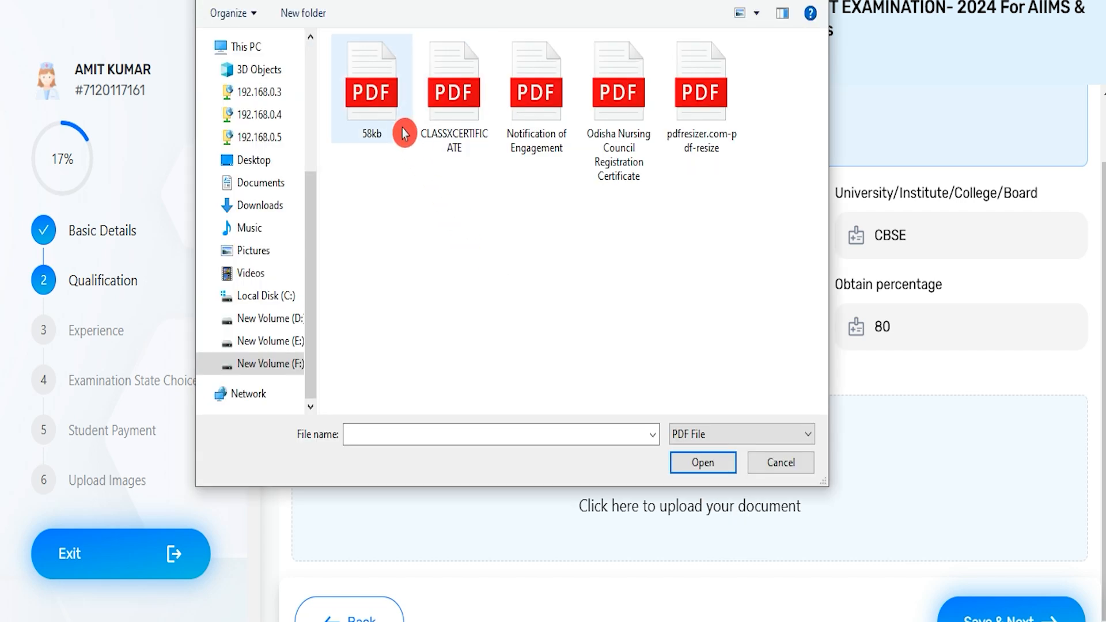
pyautogui.doubleClick(381, 109)
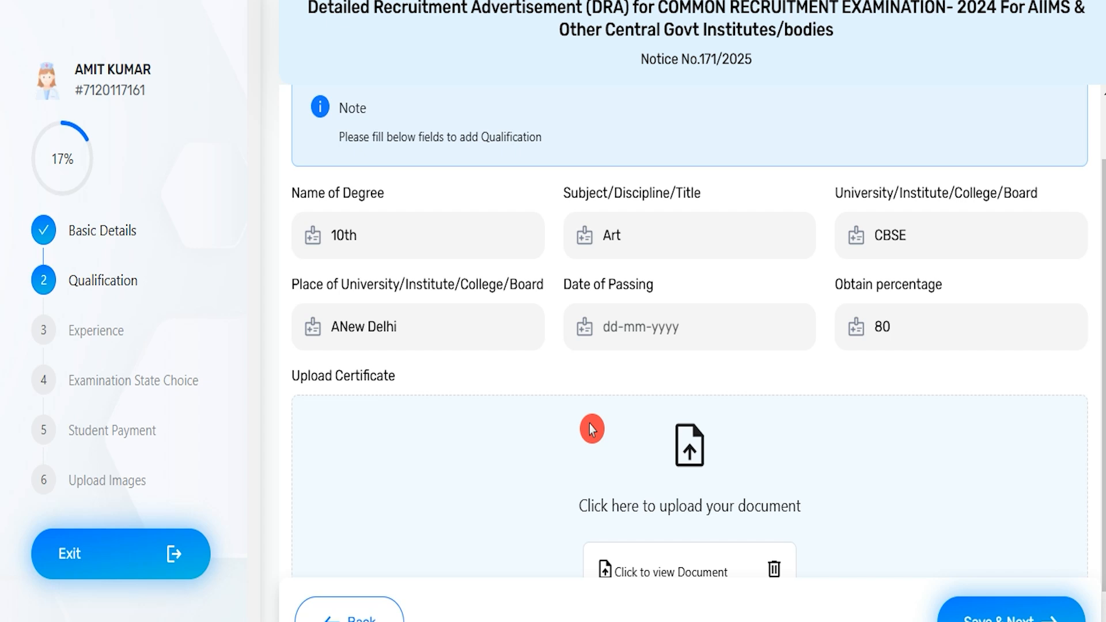
pyautogui.scroll(-3, 590, 429)
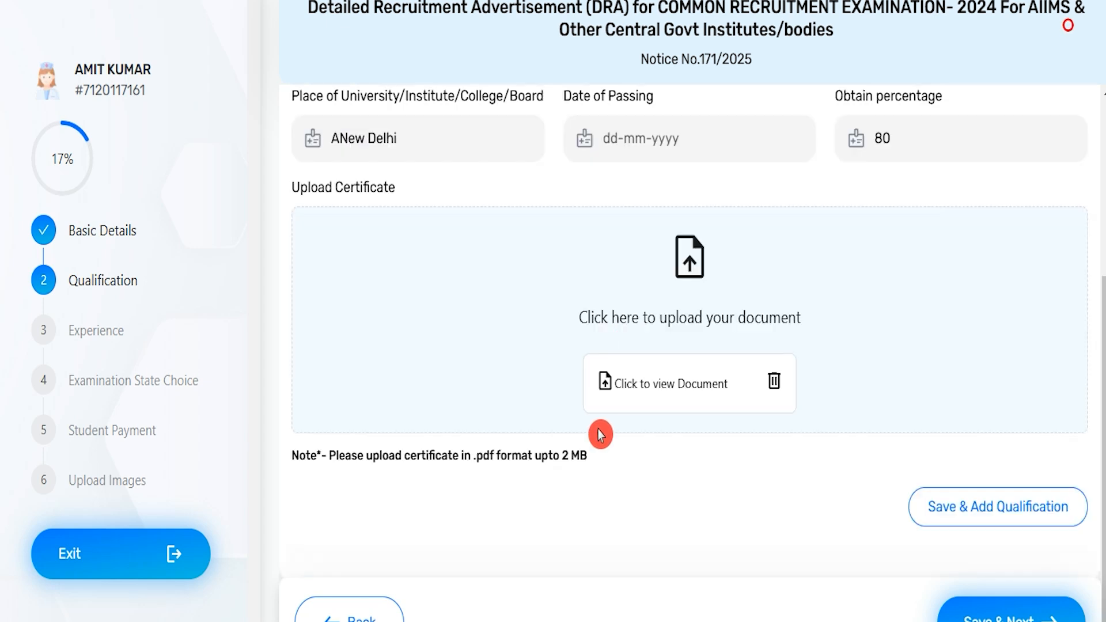
pyautogui.click(999, 525)
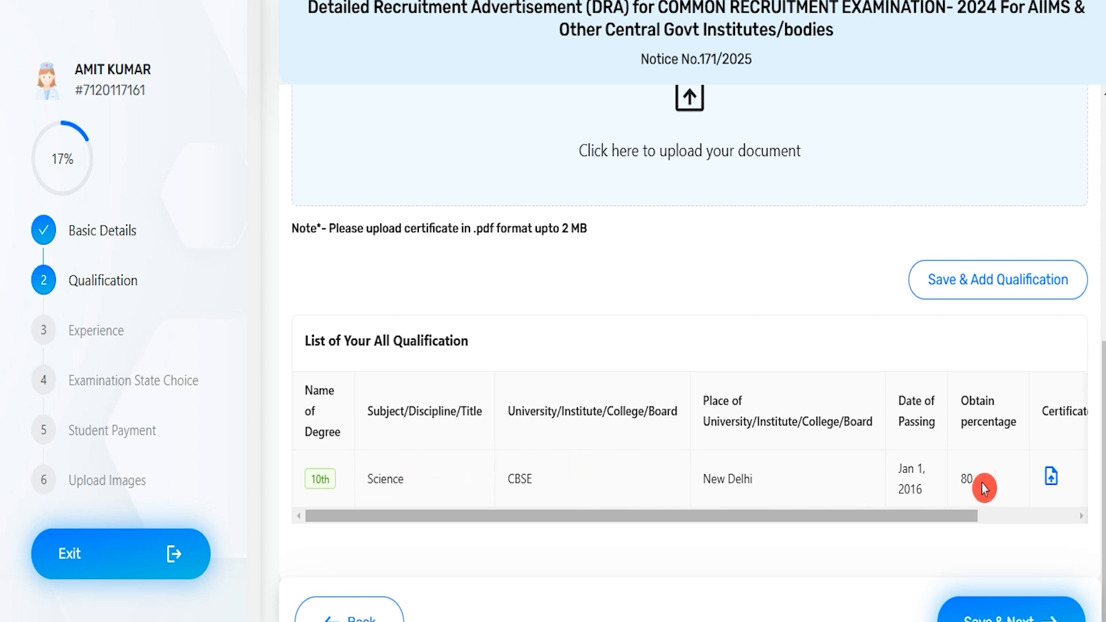
# Step: Review the qualification list, and answer Yes under Registration Details to having relevant registration in the respective body
pyautogui.scroll(8, 585, 448)
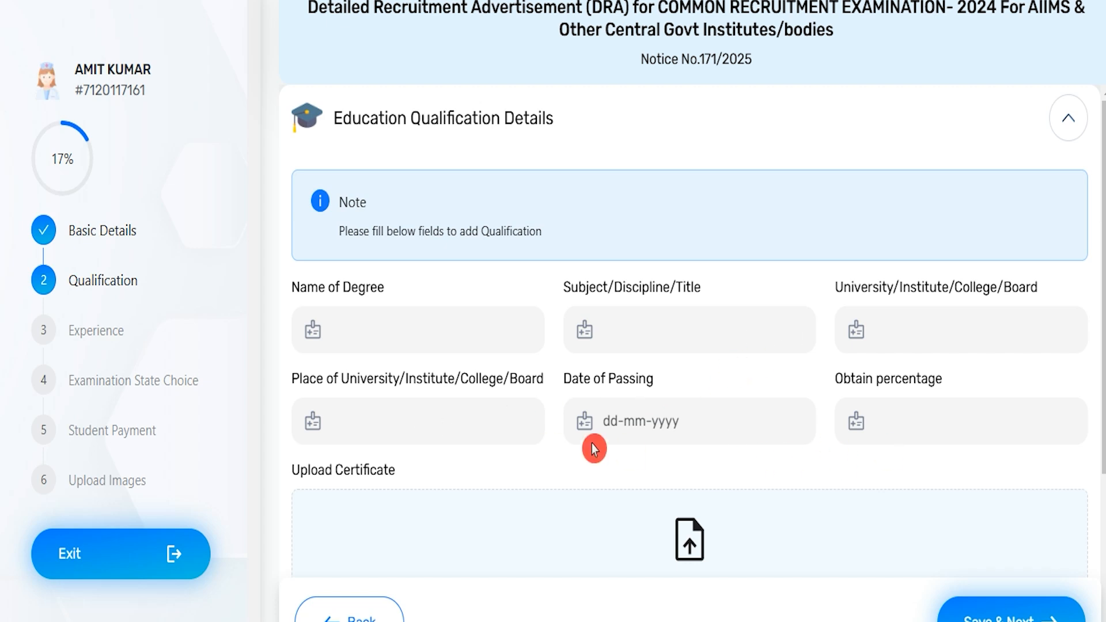
pyautogui.scroll(-5, 776, 536)
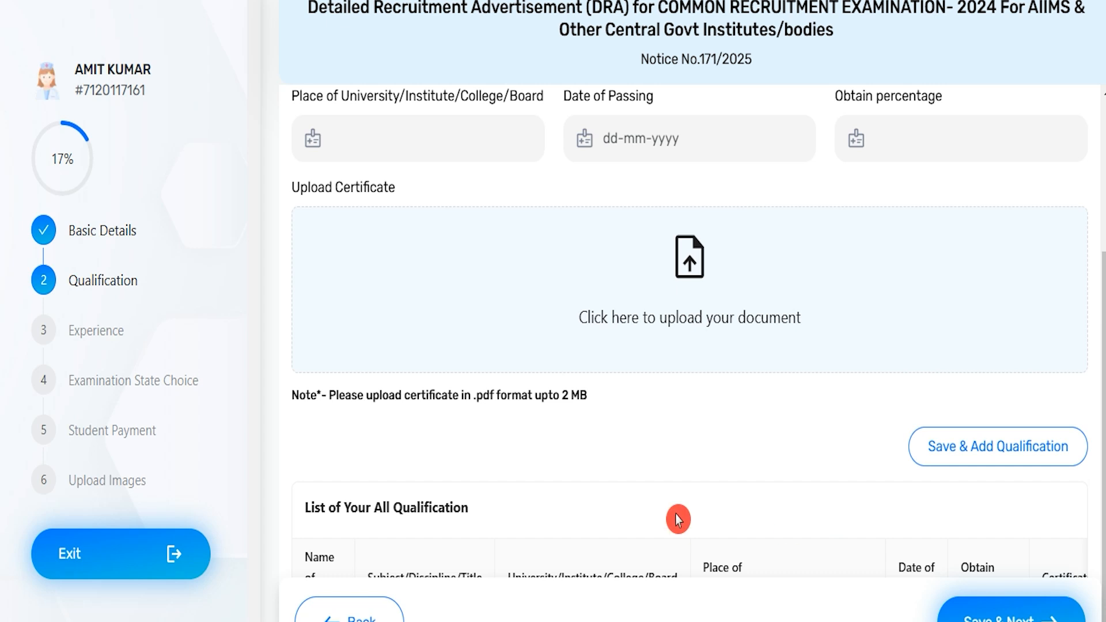
pyautogui.scroll(-5, 678, 519)
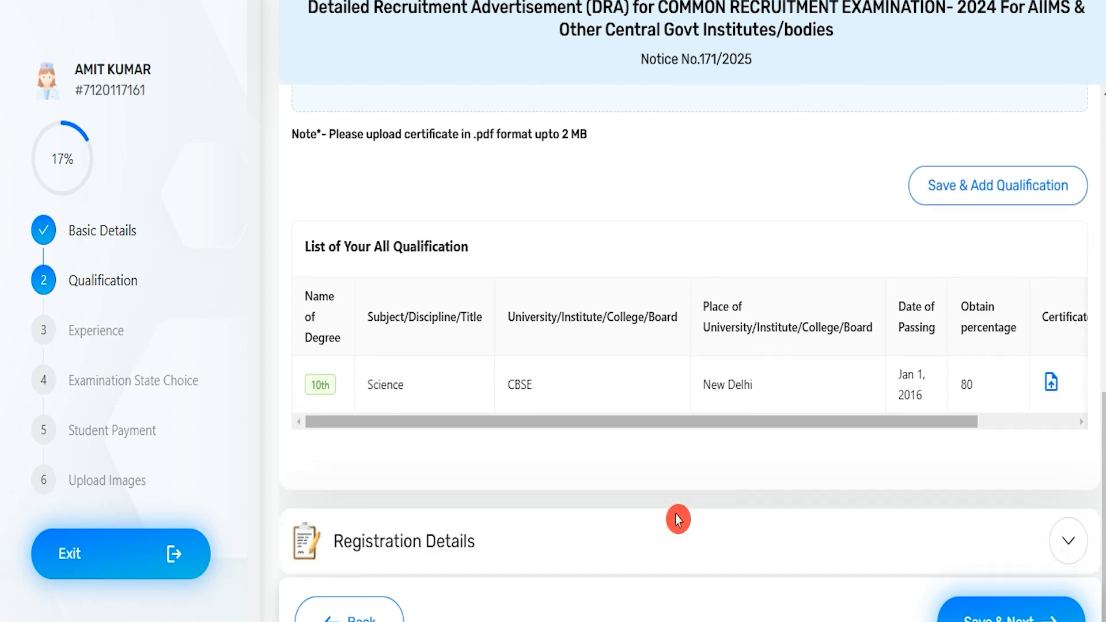
pyautogui.click(527, 541)
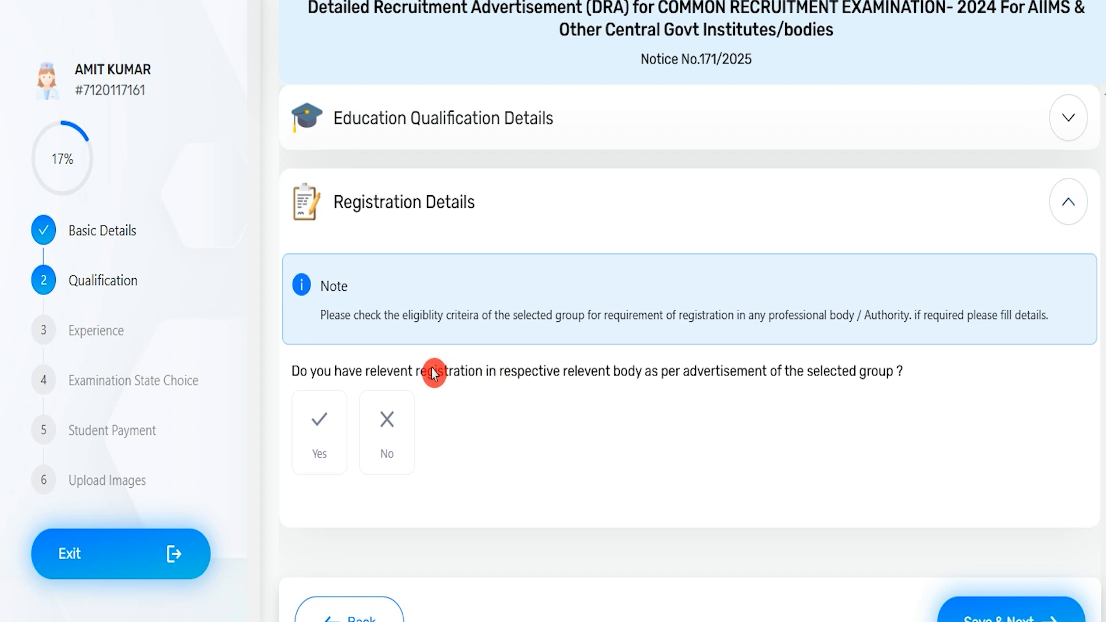
pyautogui.moveTo(435, 371); pyautogui.dragTo(568, 375)
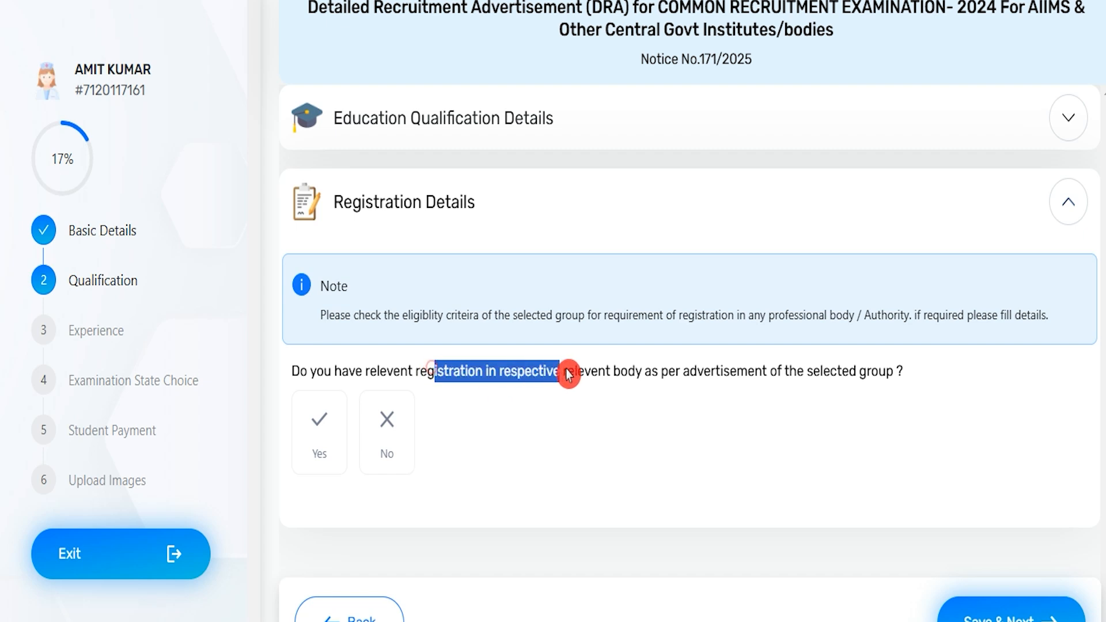
pyautogui.click(322, 421)
pyautogui.scroll(-3, 488, 474)
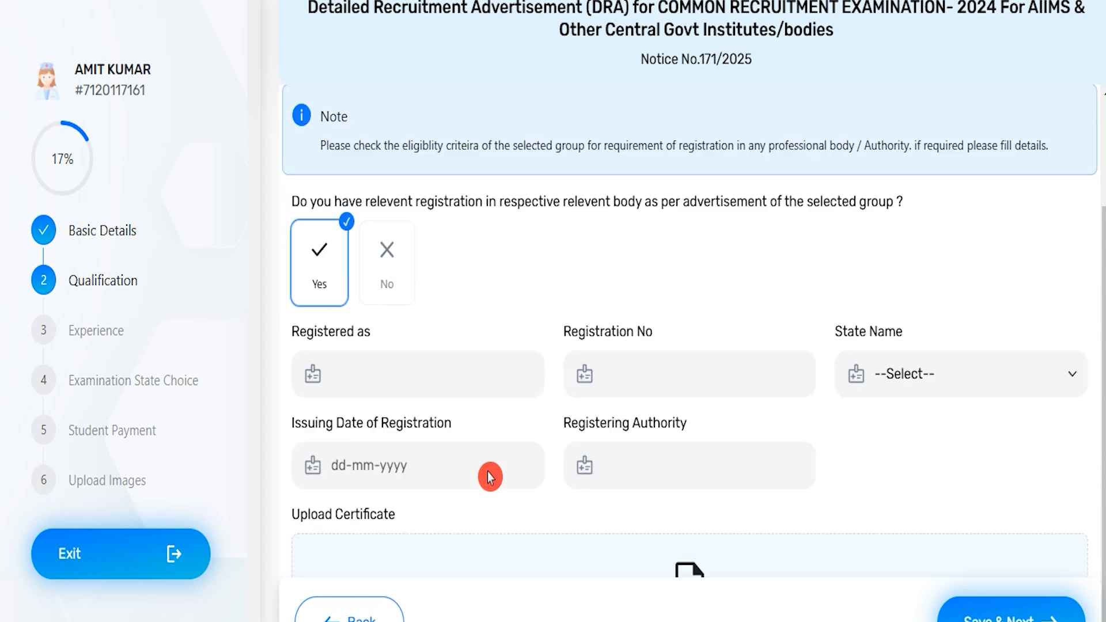
# Step: Check the registration fields, including the state name list and the issuing date calendar, without entering values
pyautogui.click(363, 347)
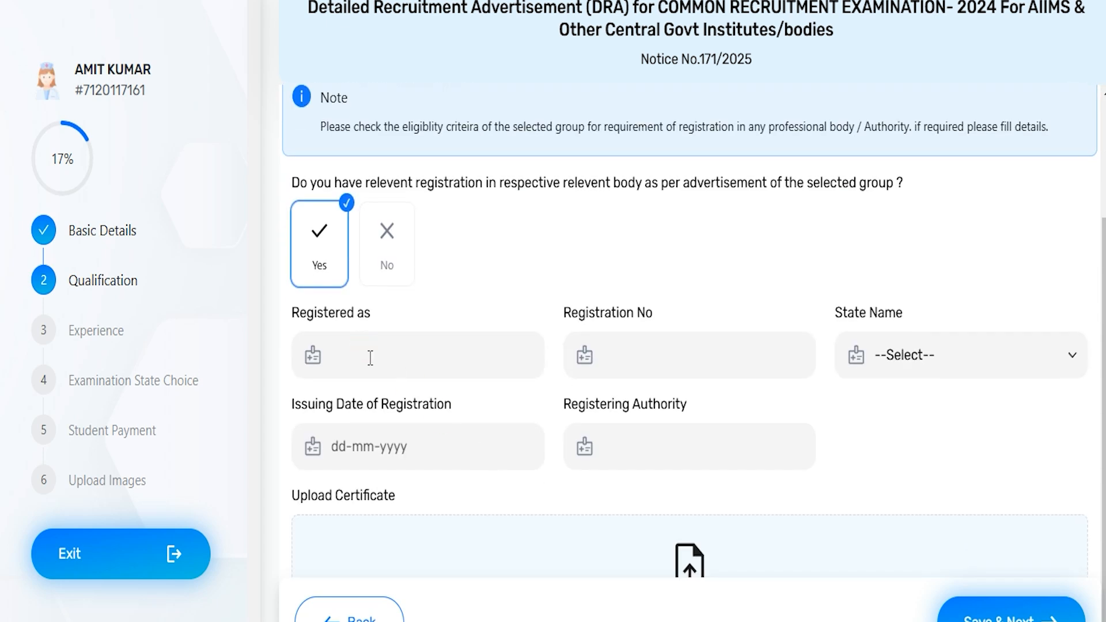
pyautogui.click(645, 355)
pyautogui.click(919, 357)
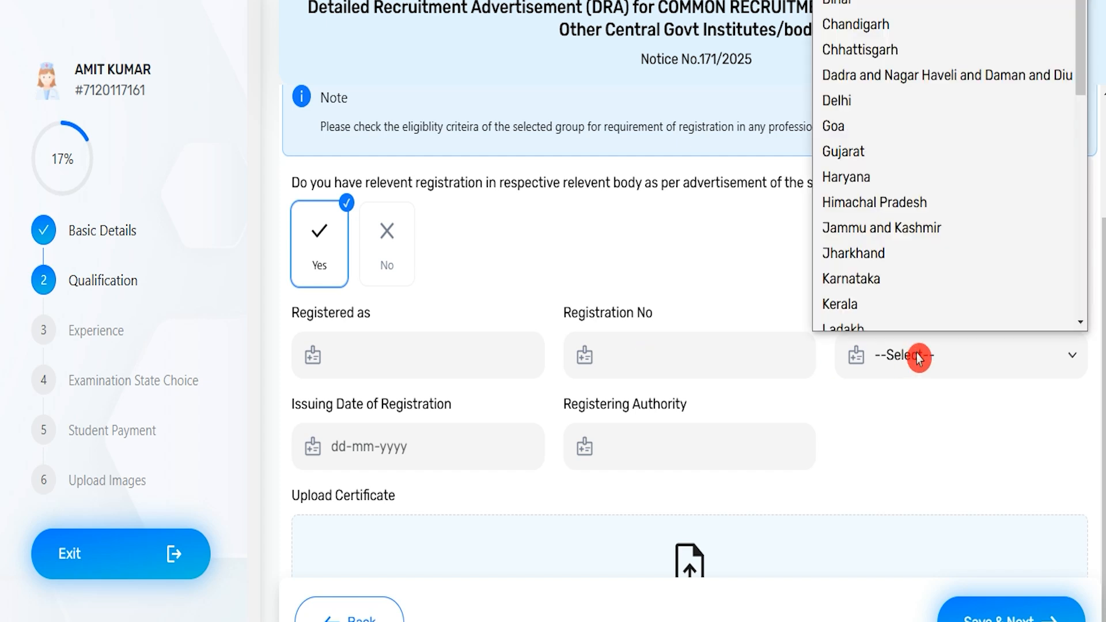
pyautogui.click(919, 357)
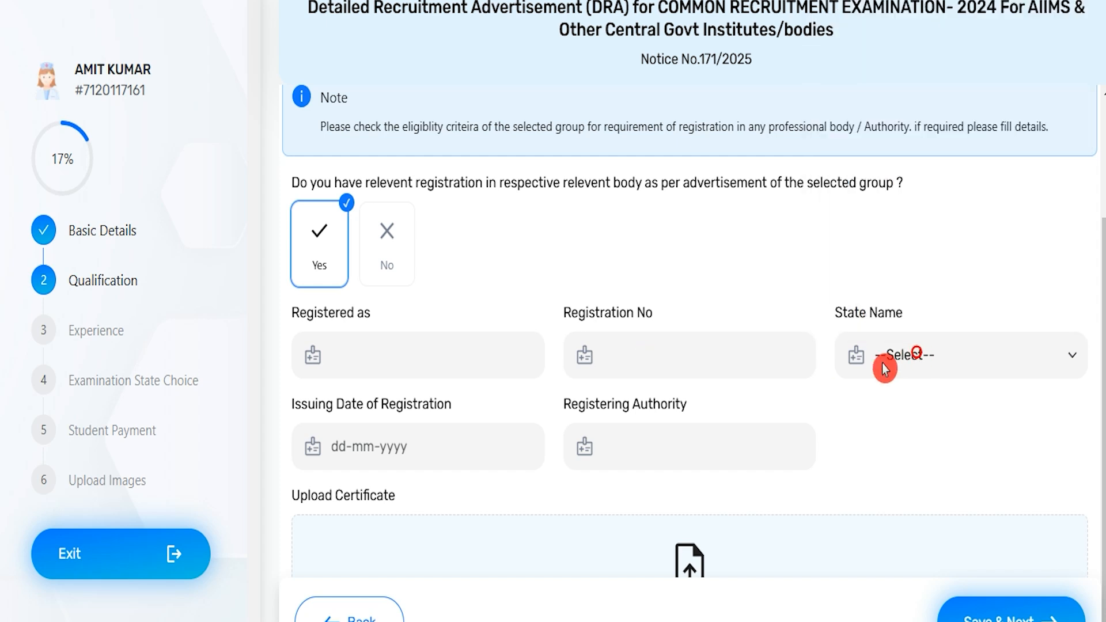
pyautogui.click(369, 452)
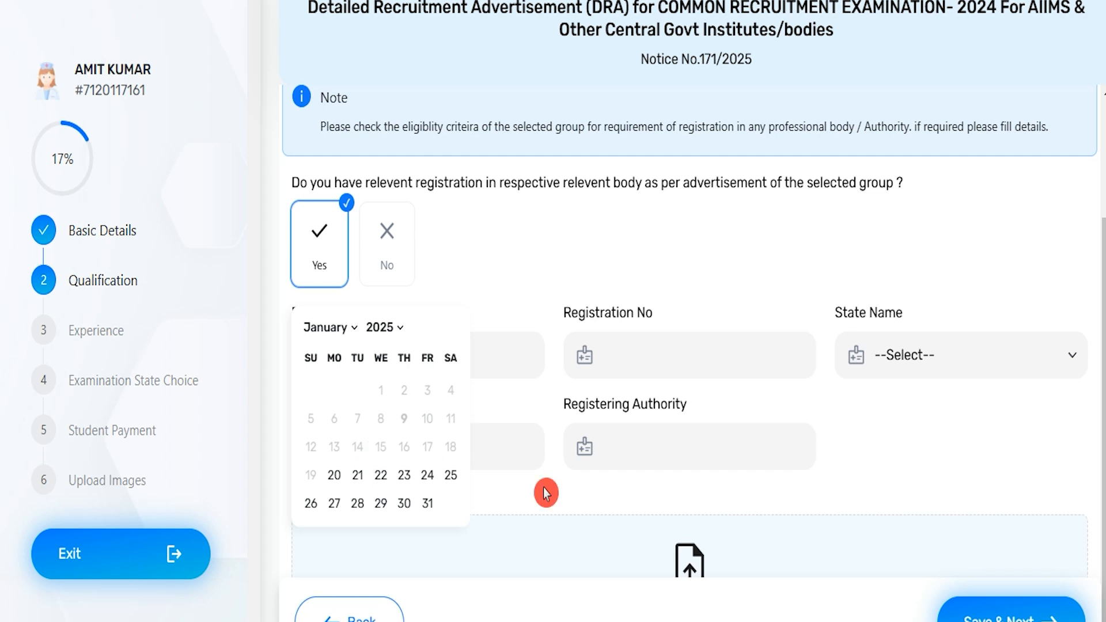
pyautogui.click(685, 447)
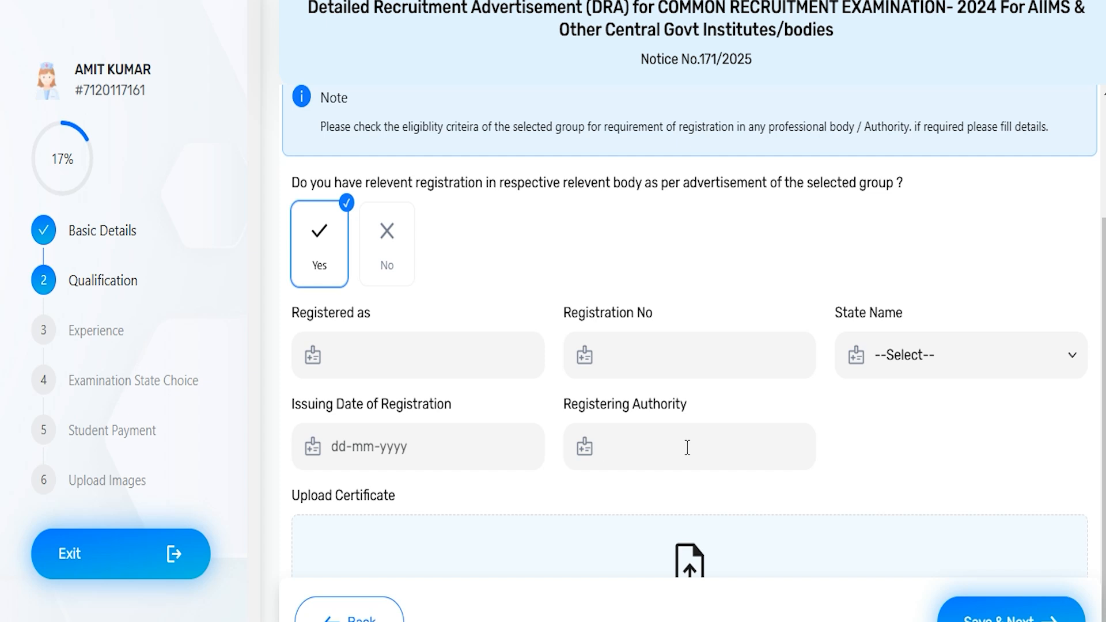
# Step: Upload the PDF registration certificate, and save the registration details to continue to Experience
pyautogui.scroll(-3, 668, 455)
pyautogui.click(661, 468)
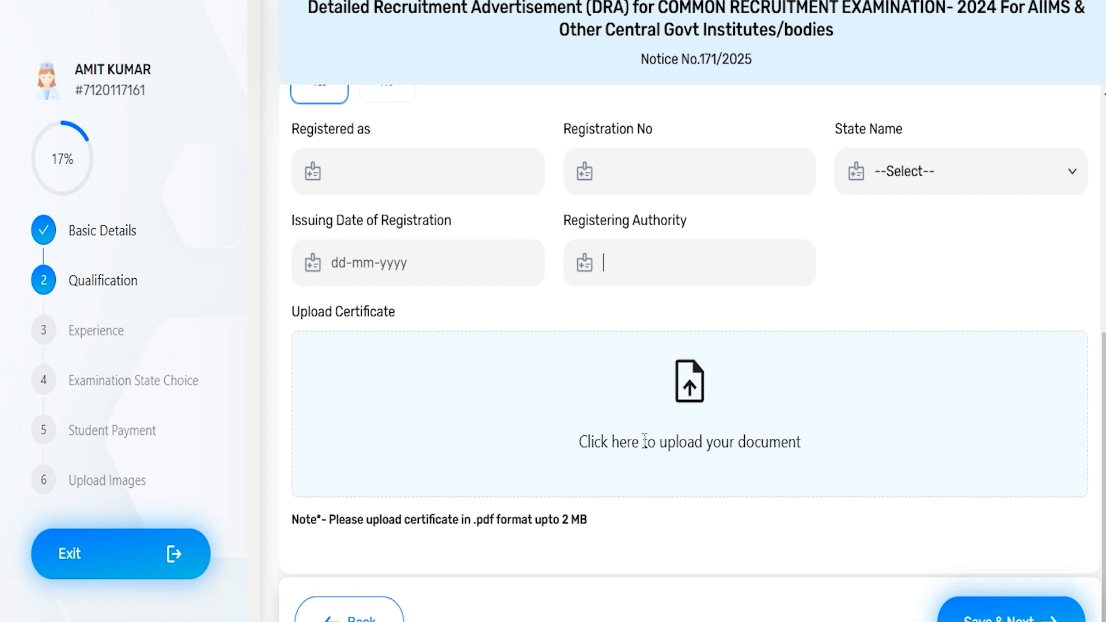
pyautogui.click(657, 444)
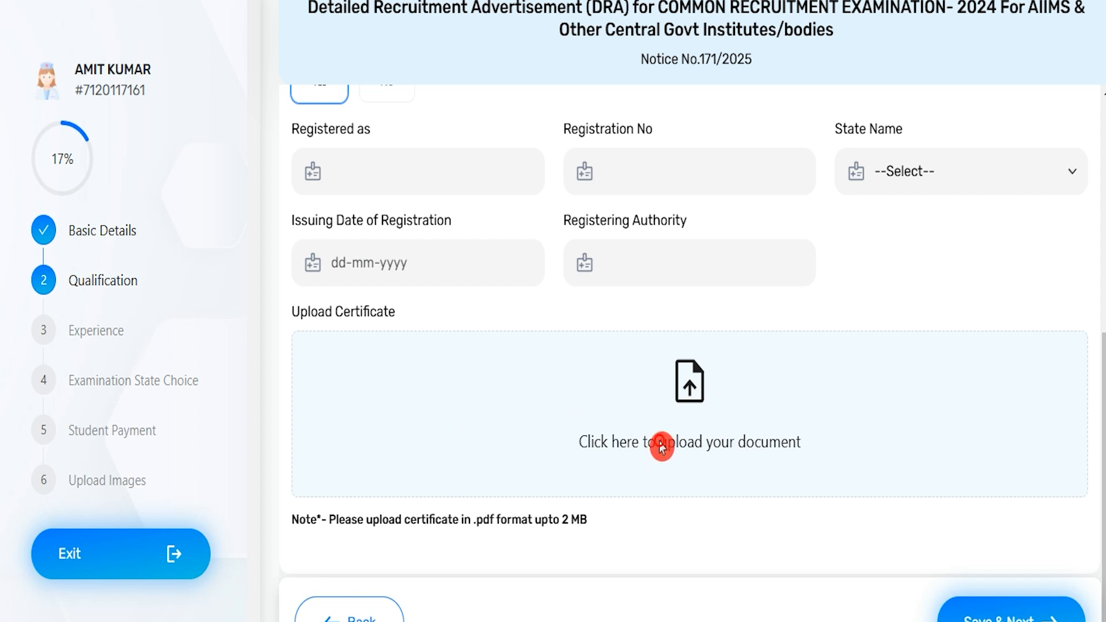
pyautogui.doubleClick(373, 121)
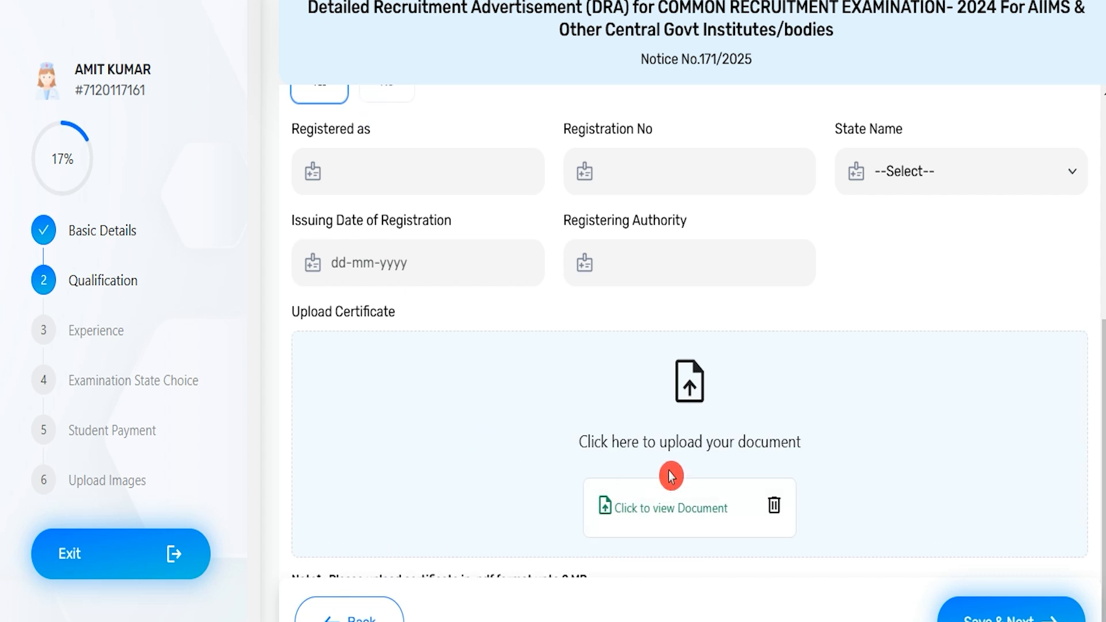
pyautogui.scroll(-1, 657, 475)
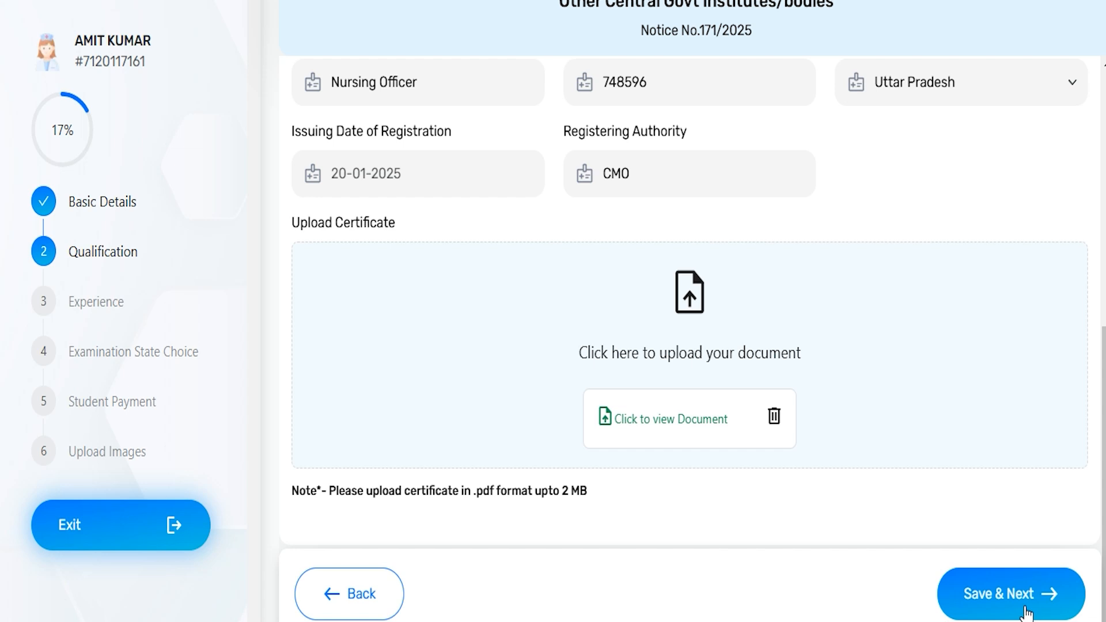
pyautogui.click(1013, 594)
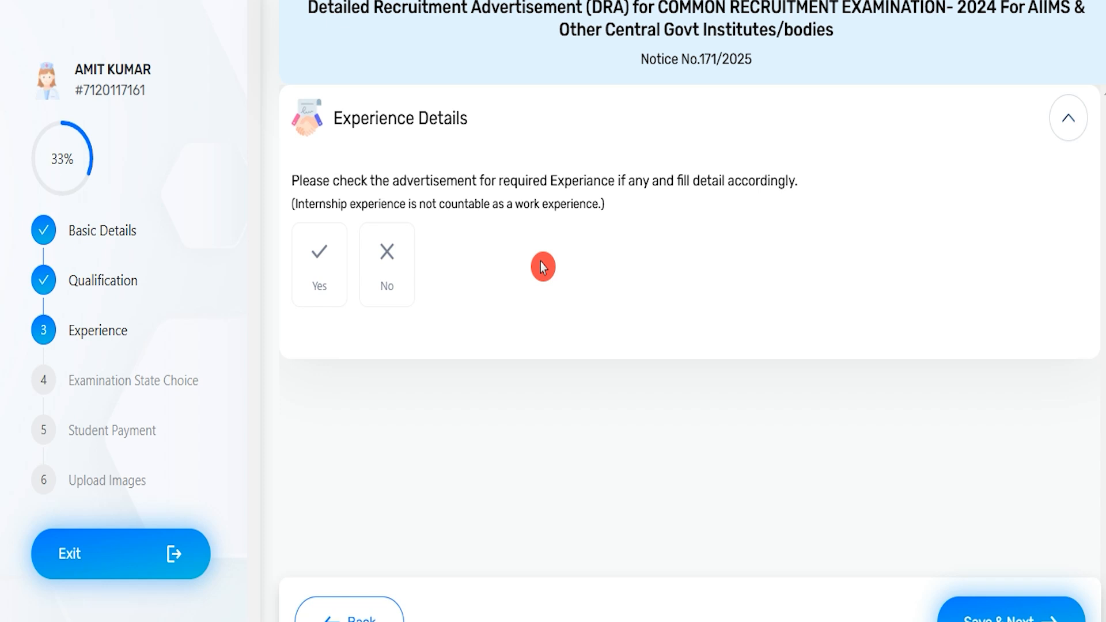
# Step: Answer Yes under Experience Details, and check the position, employee type and start date fields without entering values
pyautogui.click(328, 262)
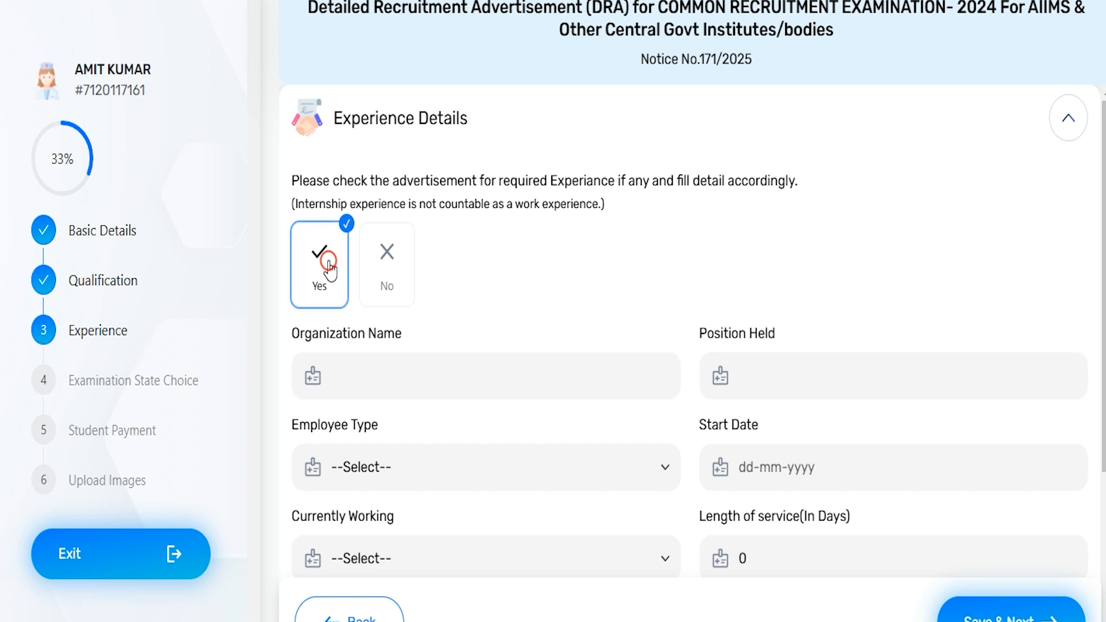
pyautogui.scroll(-3, 530, 386)
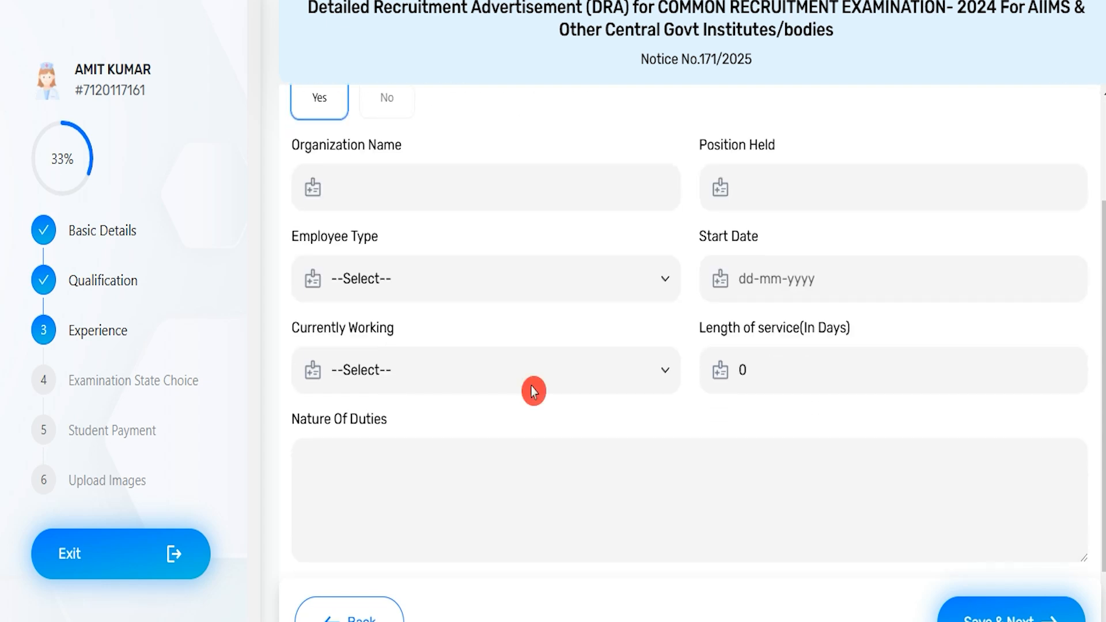
pyautogui.click(804, 199)
pyautogui.click(407, 286)
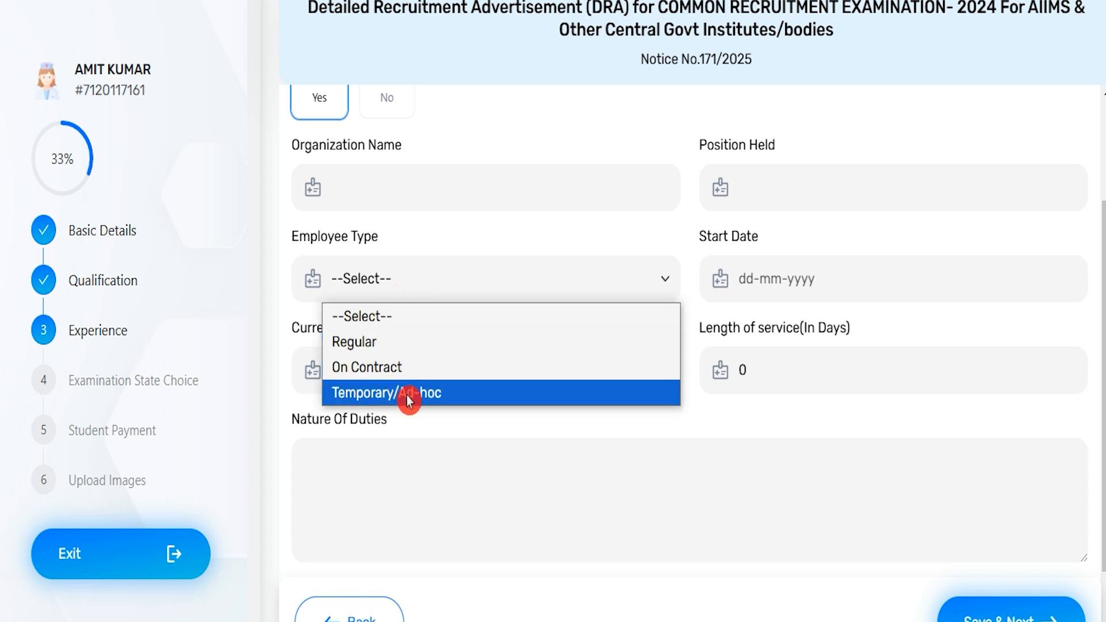
pyautogui.click(790, 279)
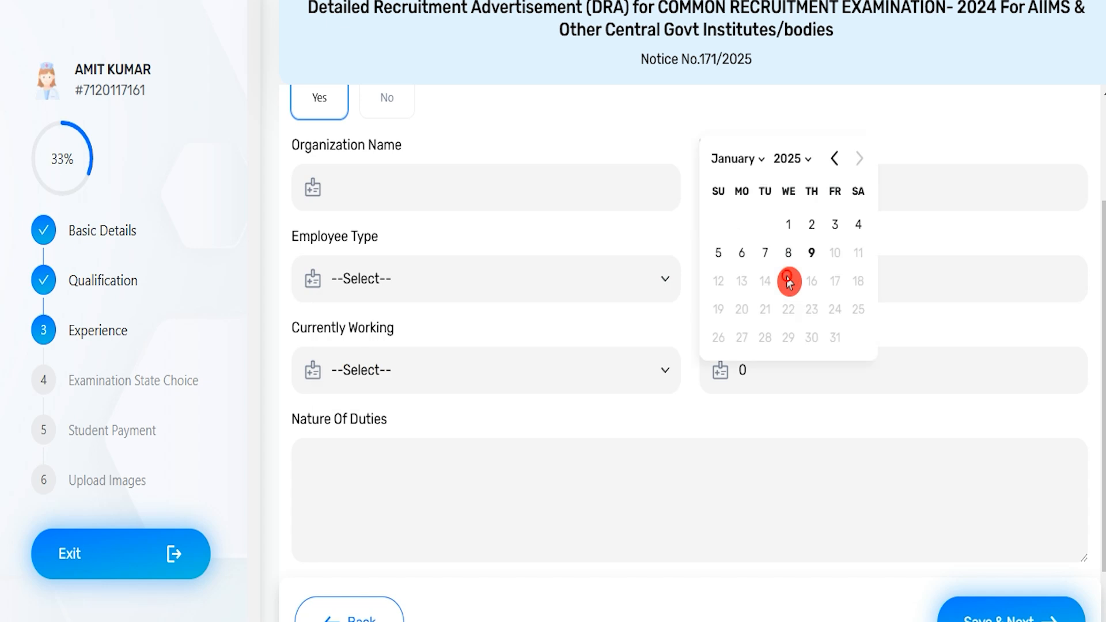
pyautogui.click(430, 440)
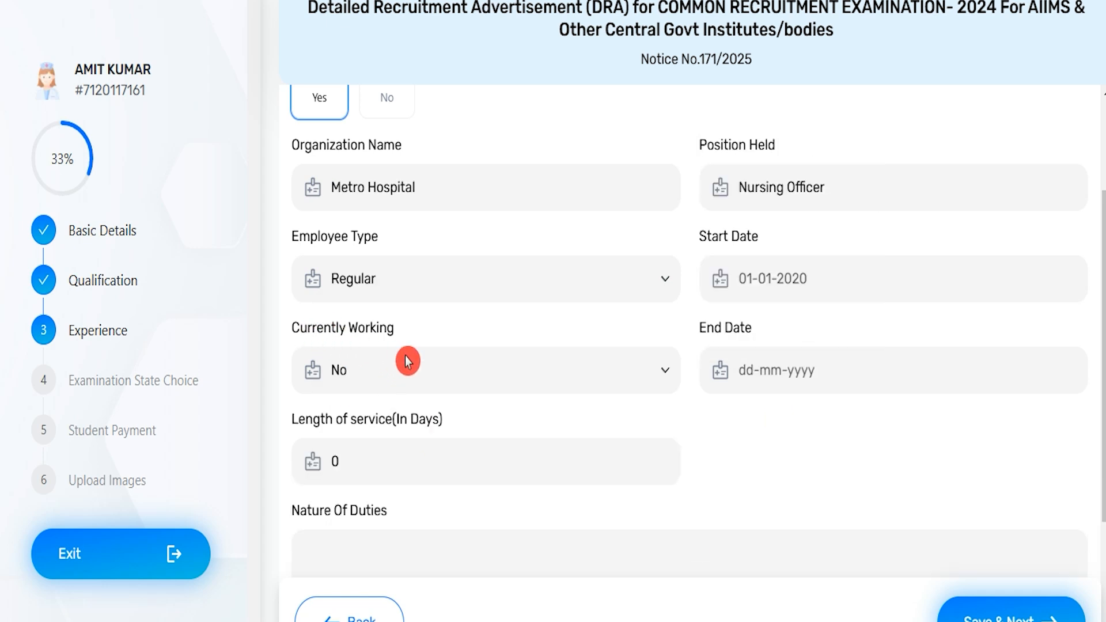
# Step: Set Currently Working to No and the employment end date to 01-01-2025
pyautogui.click(404, 377)
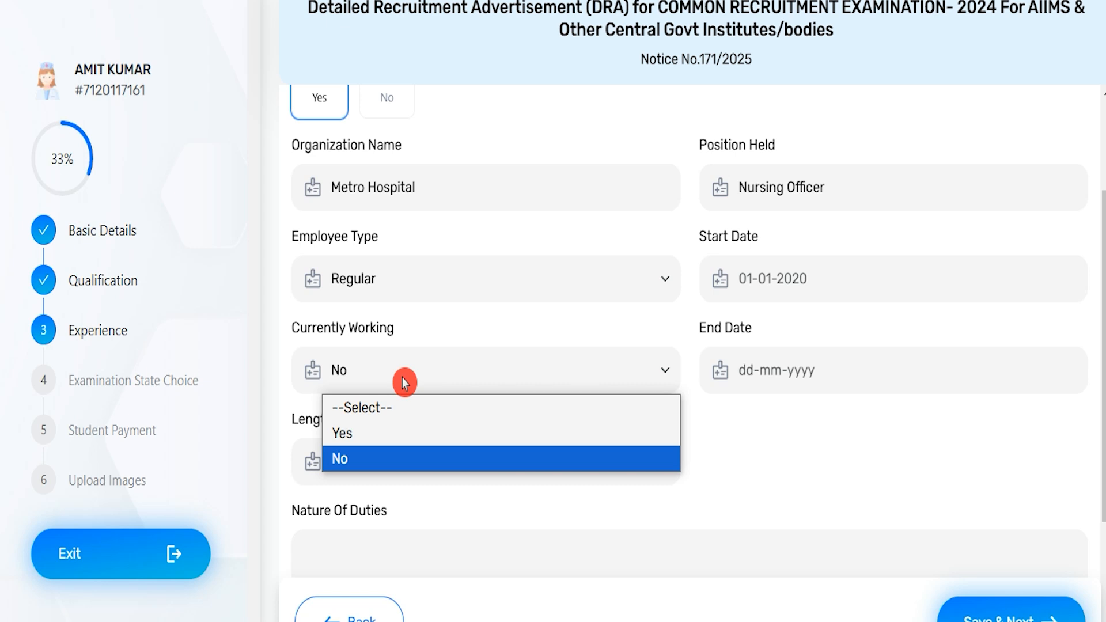
pyautogui.click(362, 459)
pyautogui.click(790, 369)
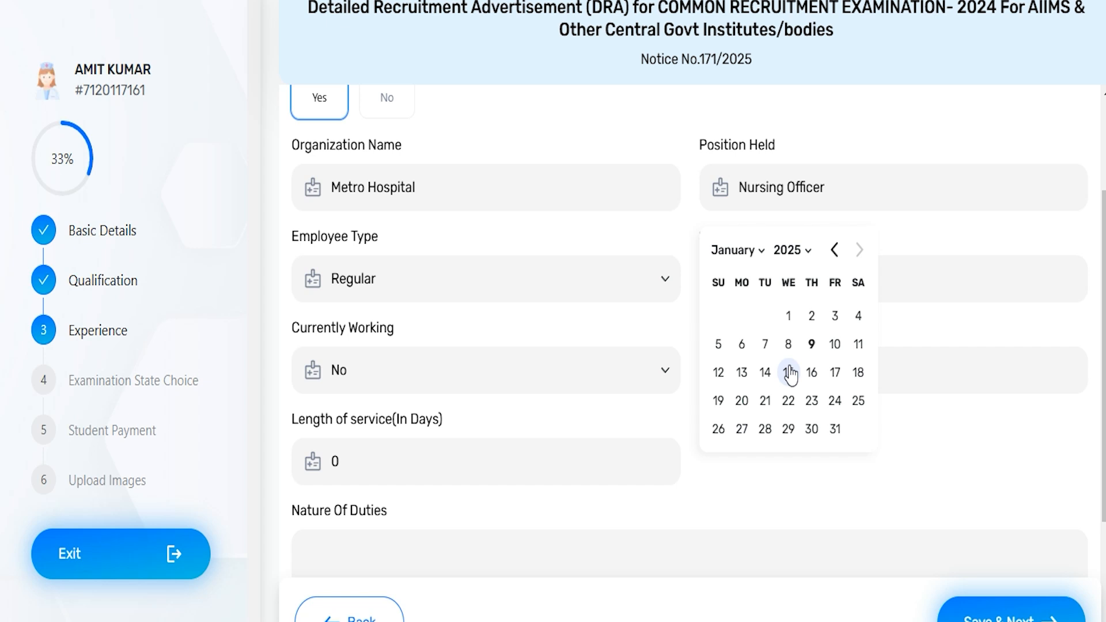
pyautogui.click(791, 320)
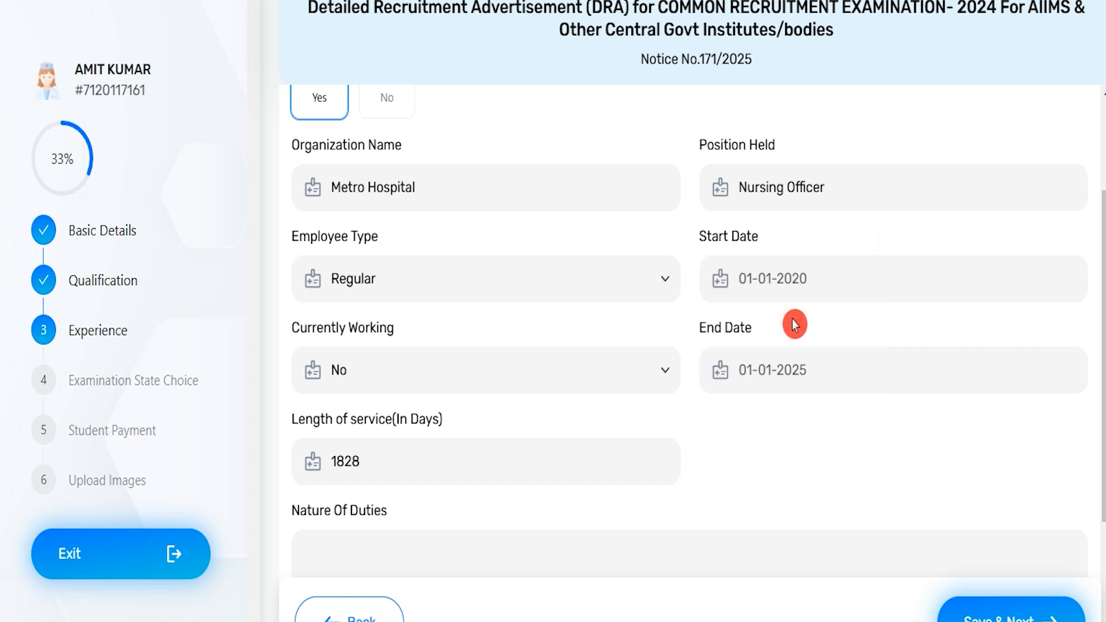
# Step: Set Currently Working to Yes for the Metro Hospital job, and check the length of service field
pyautogui.click(471, 370)
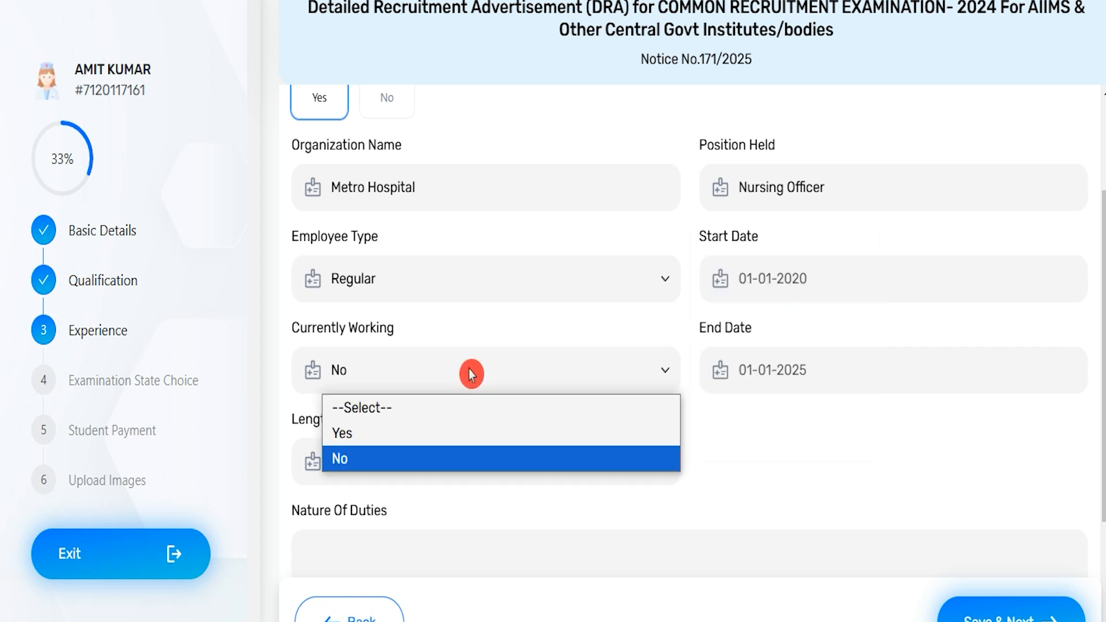
pyautogui.click(364, 434)
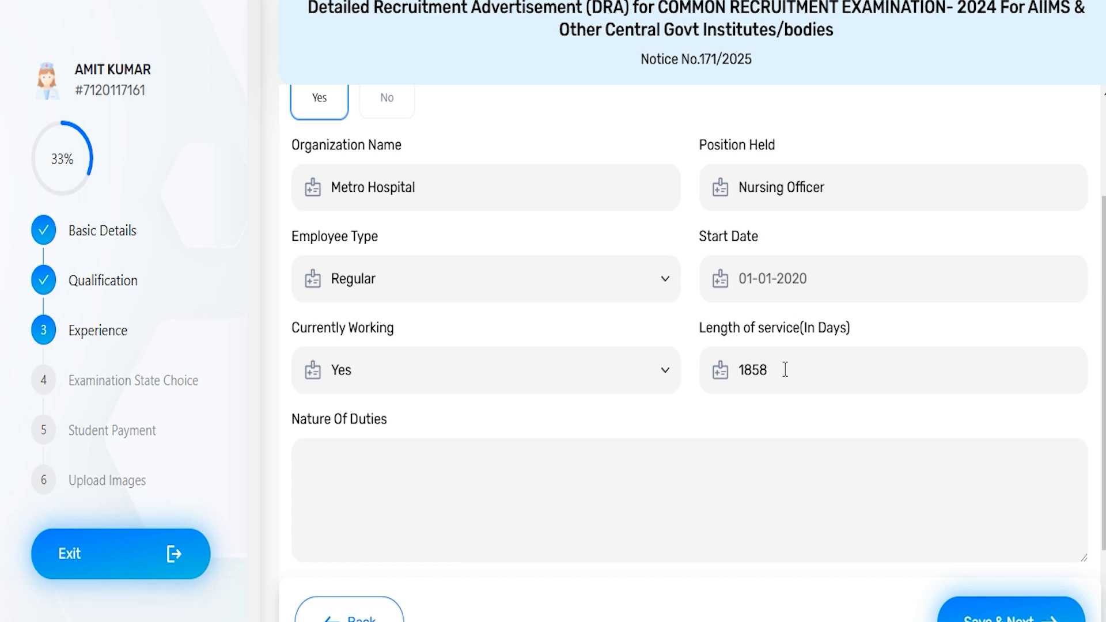
pyautogui.click(726, 414)
# Step: Upload the PDF experience certificate in the Experience Details section
pyautogui.scroll(-5, 612, 461)
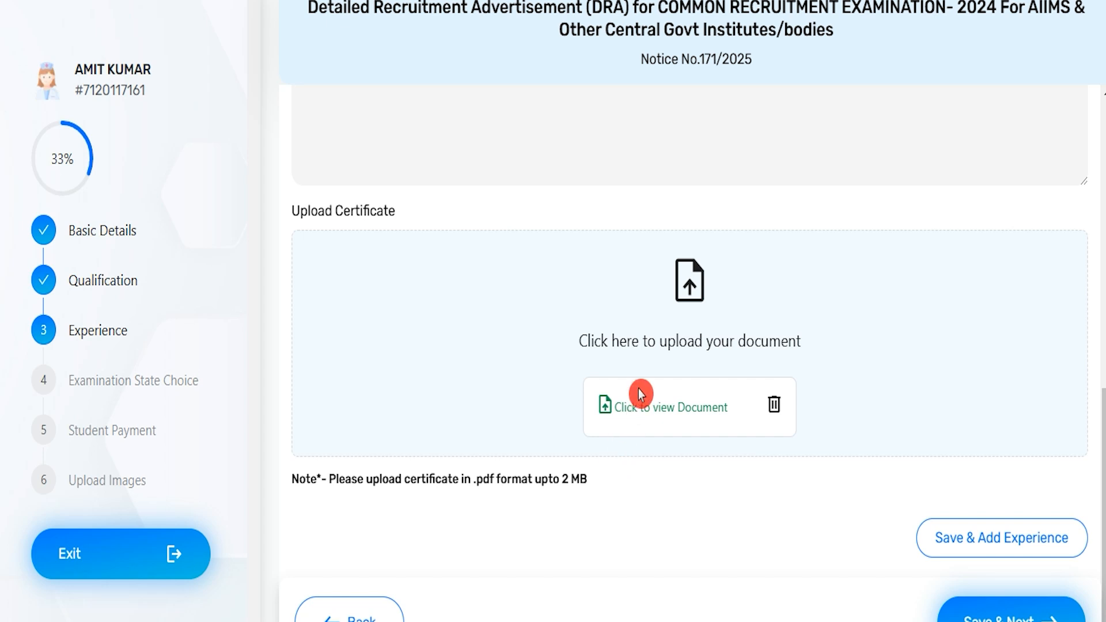
pyautogui.click(662, 346)
pyautogui.doubleClick(366, 103)
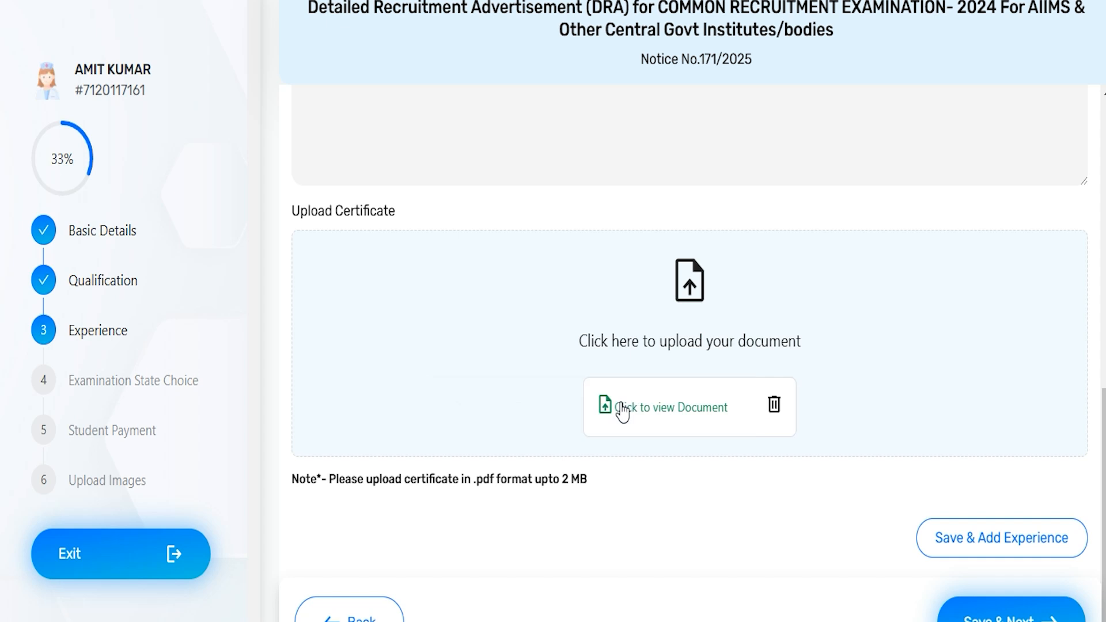
# Step: Check the 2 MB certificate size limit, then save the Experience section and confirm the eligibility criteria notice
pyautogui.doubleClick(479, 479)
pyautogui.moveTo(562, 479); pyautogui.dragTo(710, 523)
pyautogui.scroll(-1, 710, 523)
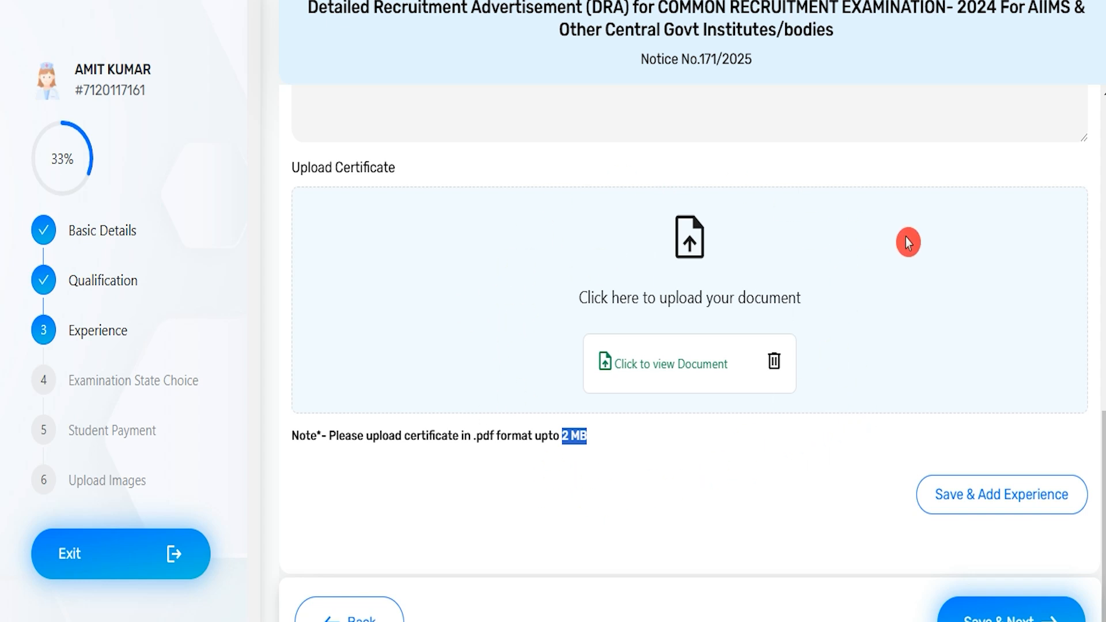
pyautogui.scroll(-1, 908, 242)
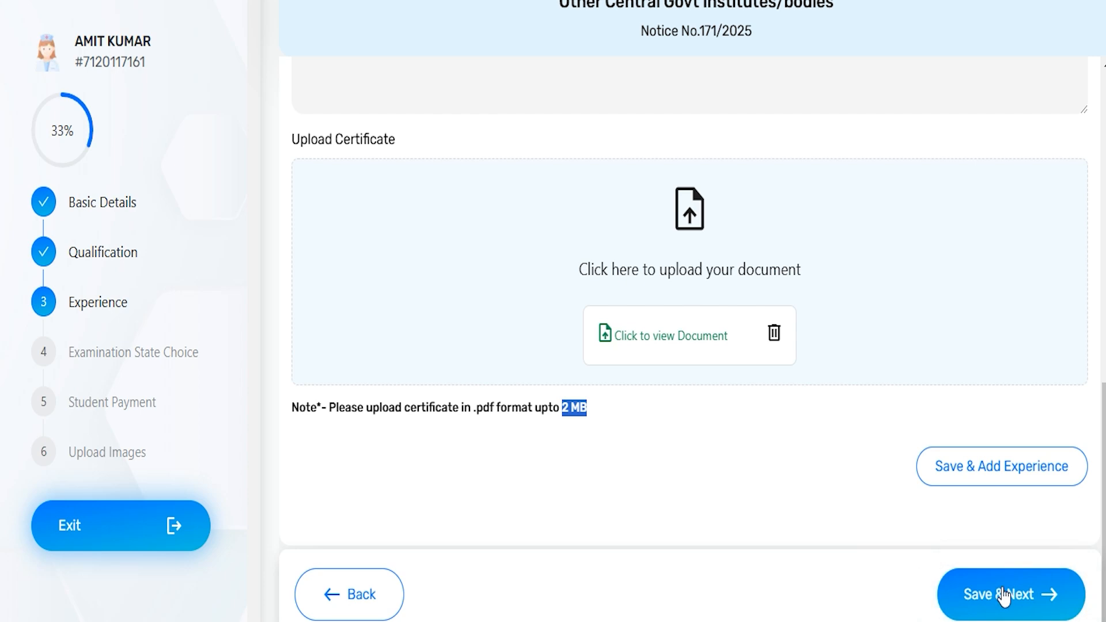
pyautogui.click(1018, 610)
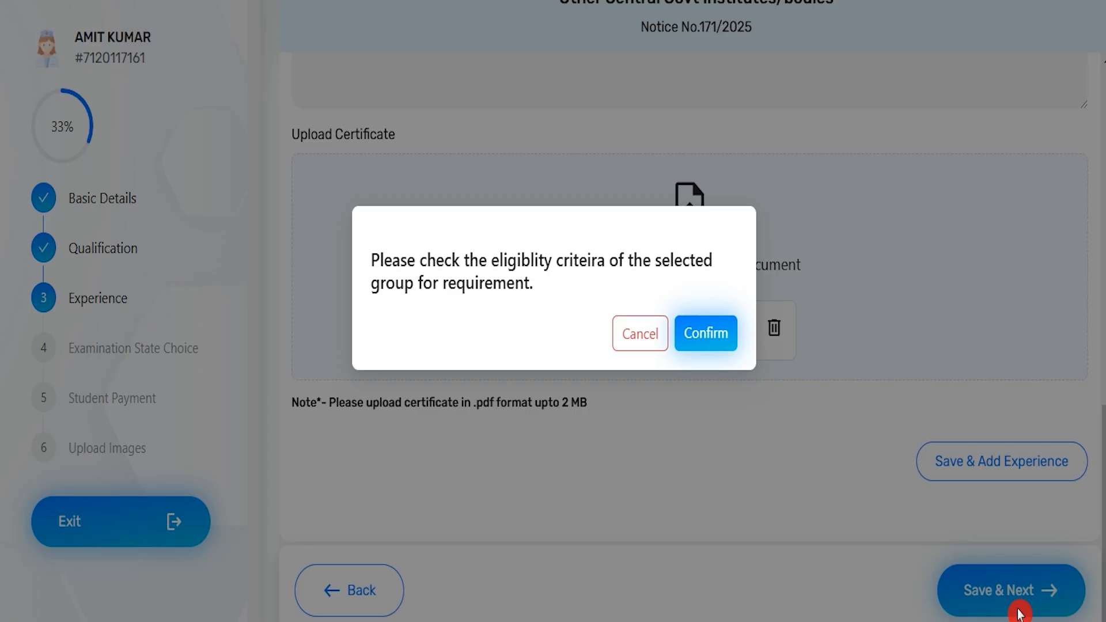
pyautogui.click(706, 334)
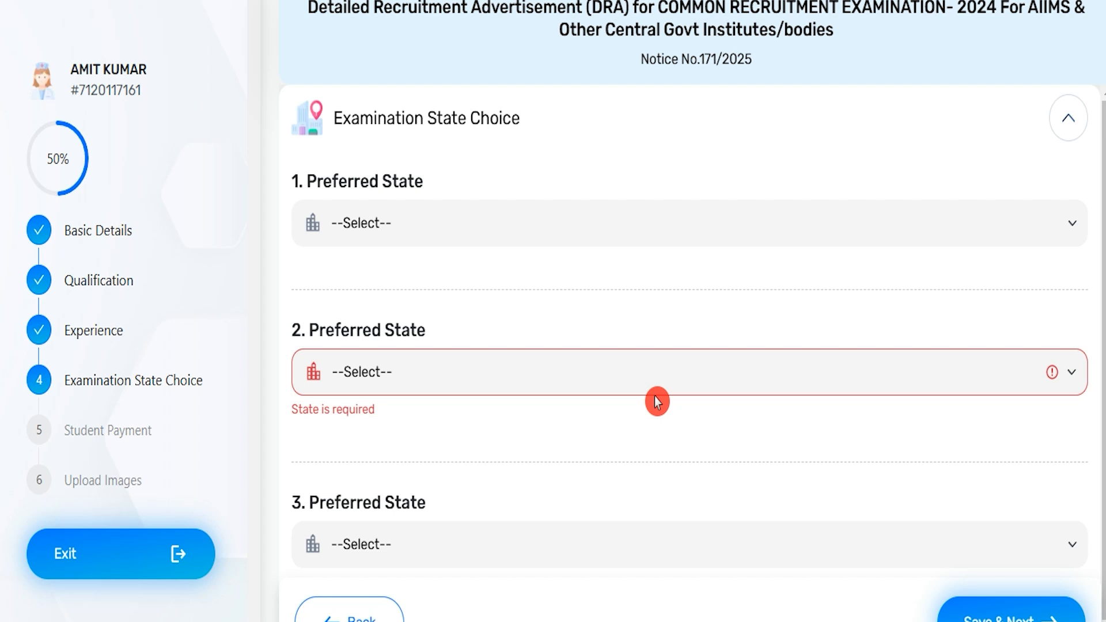
# Step: Set the four preferred examination states to Chandigarh, Kerala, Lakshadweep and Any where in India, in that order
pyautogui.click(520, 233)
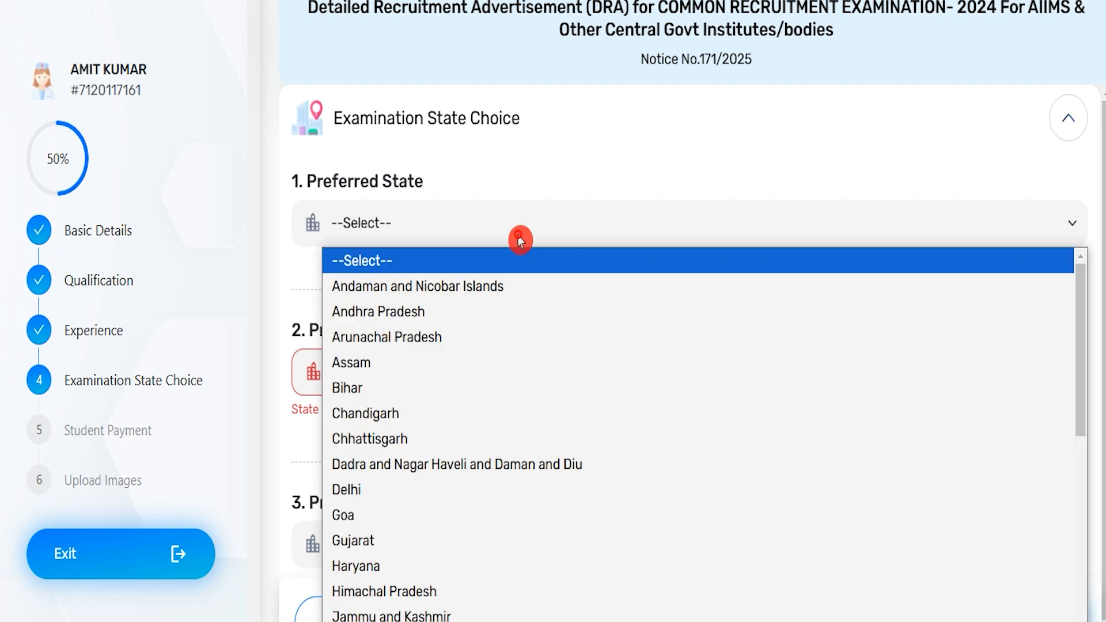
pyautogui.click(420, 413)
pyautogui.click(431, 366)
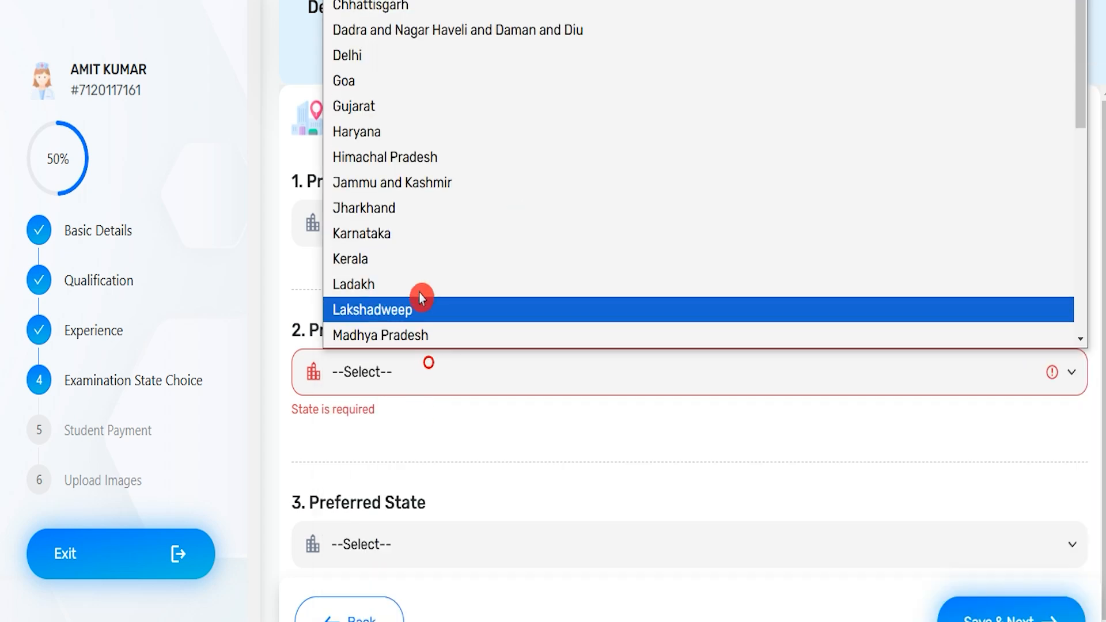
pyautogui.click(395, 255)
pyautogui.scroll(-3, 435, 402)
pyautogui.click(424, 347)
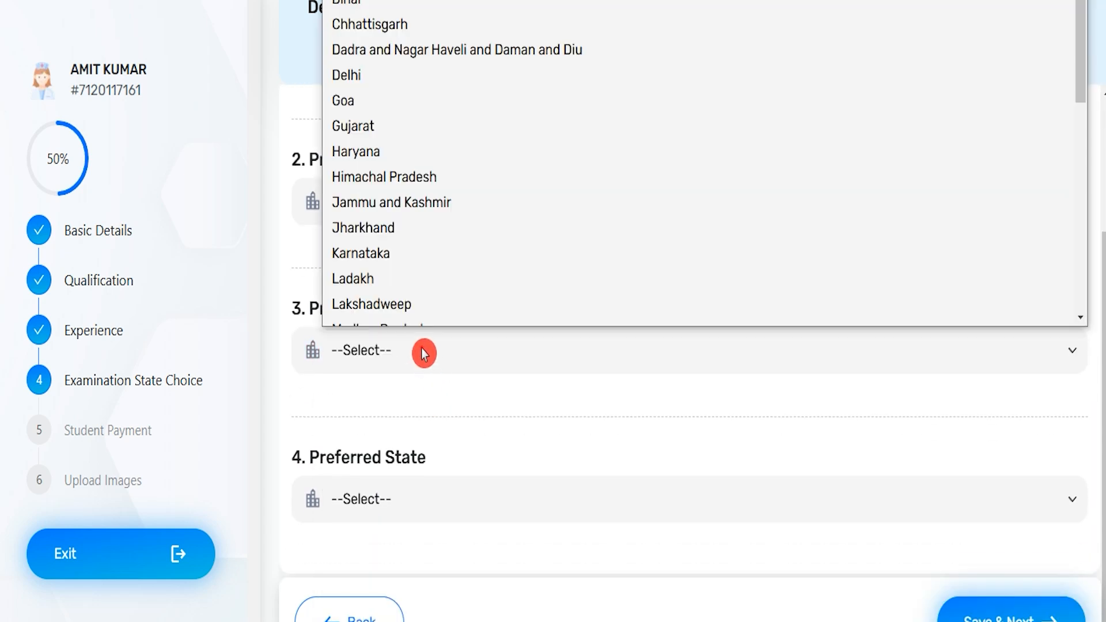
pyautogui.click(399, 284)
pyautogui.click(422, 507)
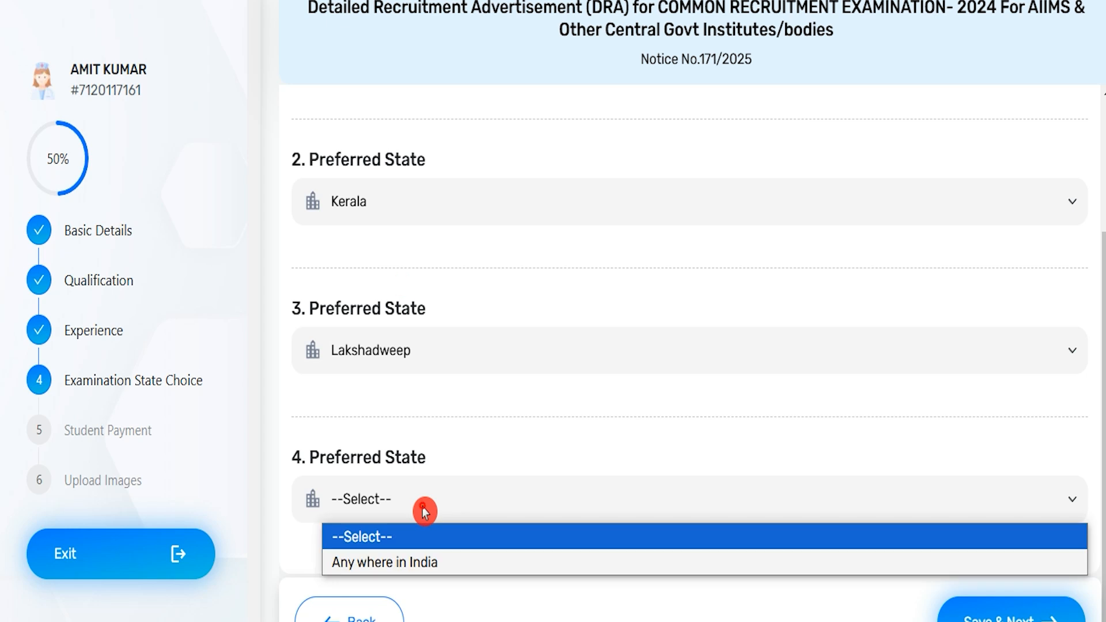
pyautogui.click(412, 566)
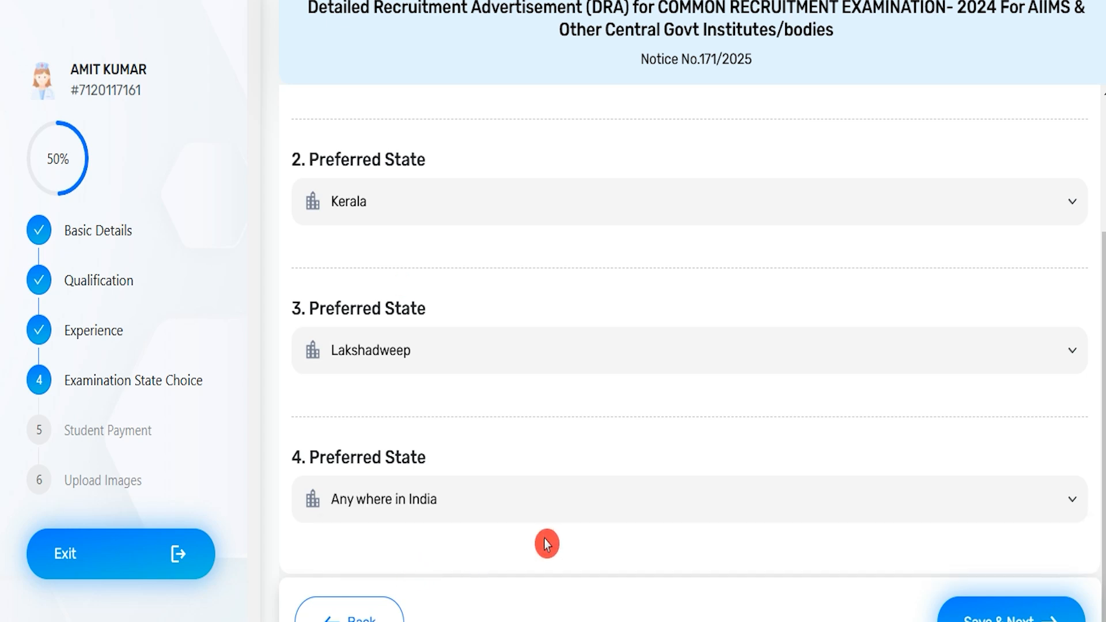
# Step: Save the Examination State Choice section and confirm to proceed to Student Payment
pyautogui.scroll(-1, 1027, 608)
pyautogui.click(1026, 606)
pyautogui.click(701, 333)
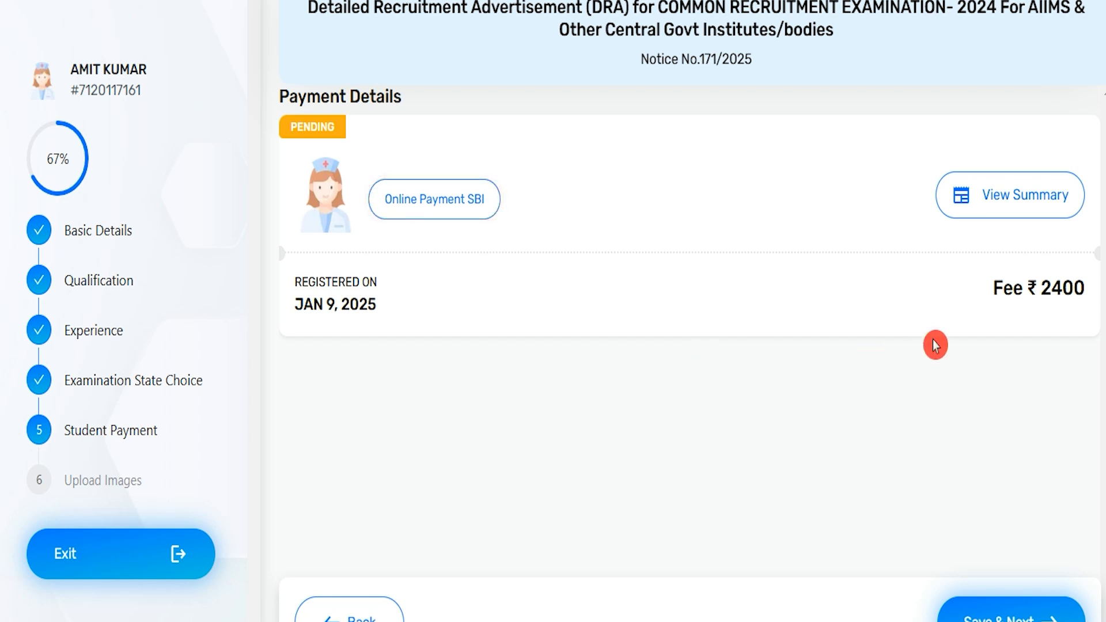
# Step: Check the payable fee and compare it with the application fees for each category on the recruitment information page
pyautogui.moveTo(1040, 288); pyautogui.dragTo(1085, 288)
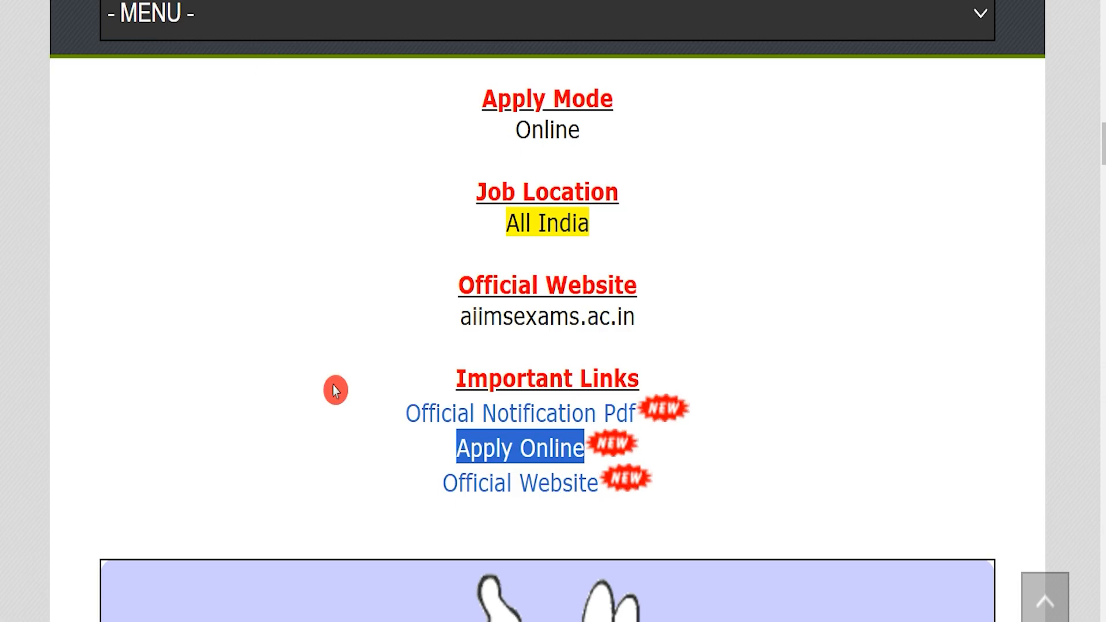
pyautogui.scroll(8, 489, 308)
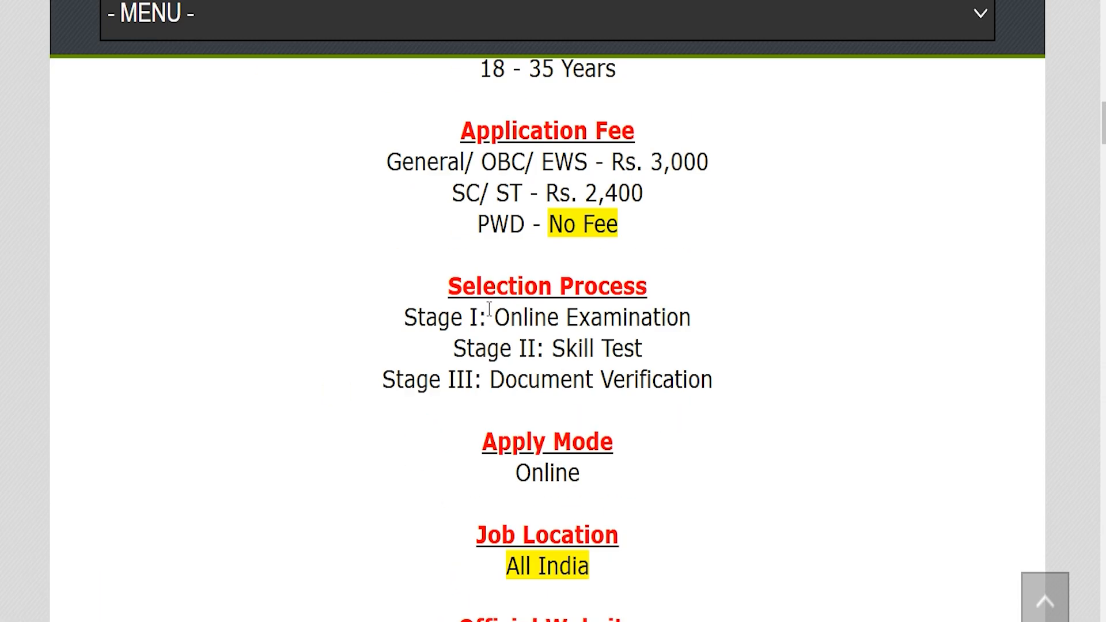
pyautogui.moveTo(427, 289); pyautogui.dragTo(714, 292)
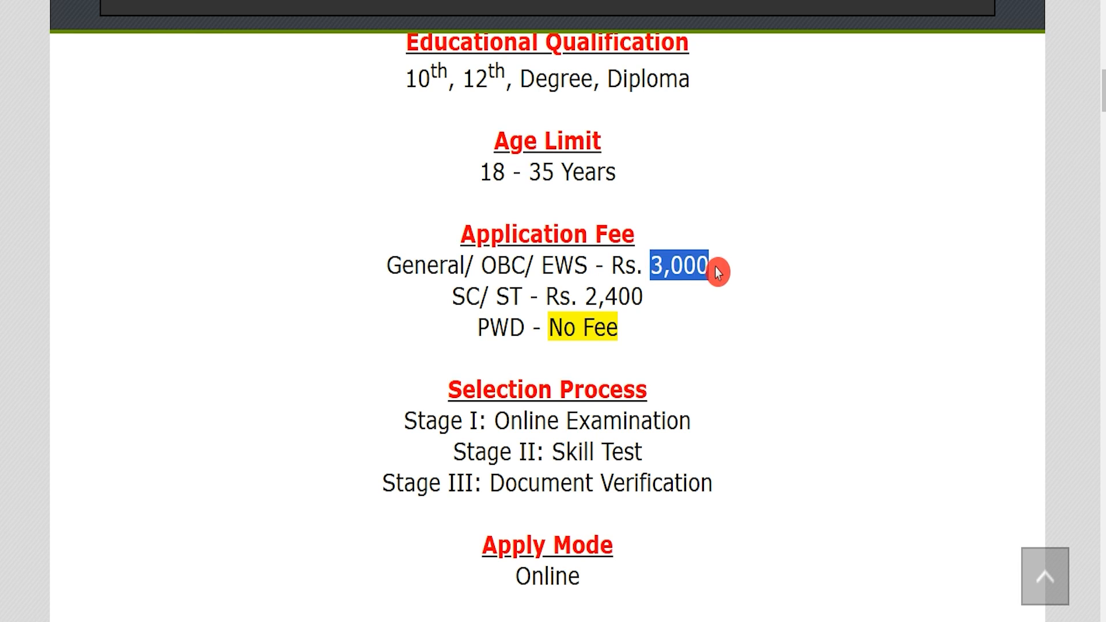
pyautogui.moveTo(466, 296); pyautogui.dragTo(510, 296)
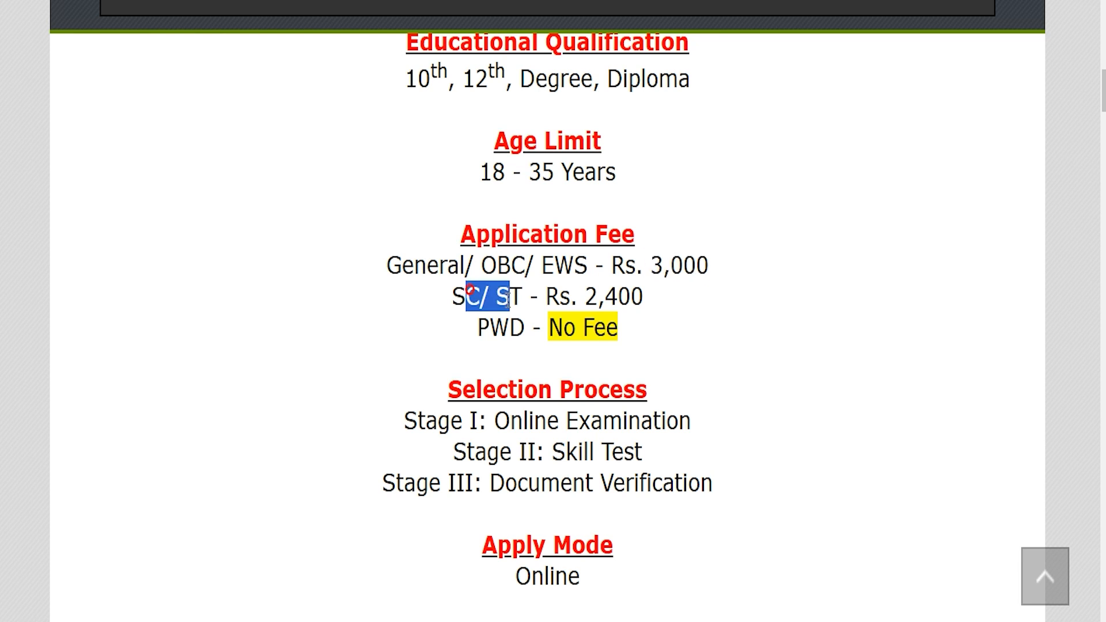
pyautogui.moveTo(585, 296); pyautogui.dragTo(641, 296)
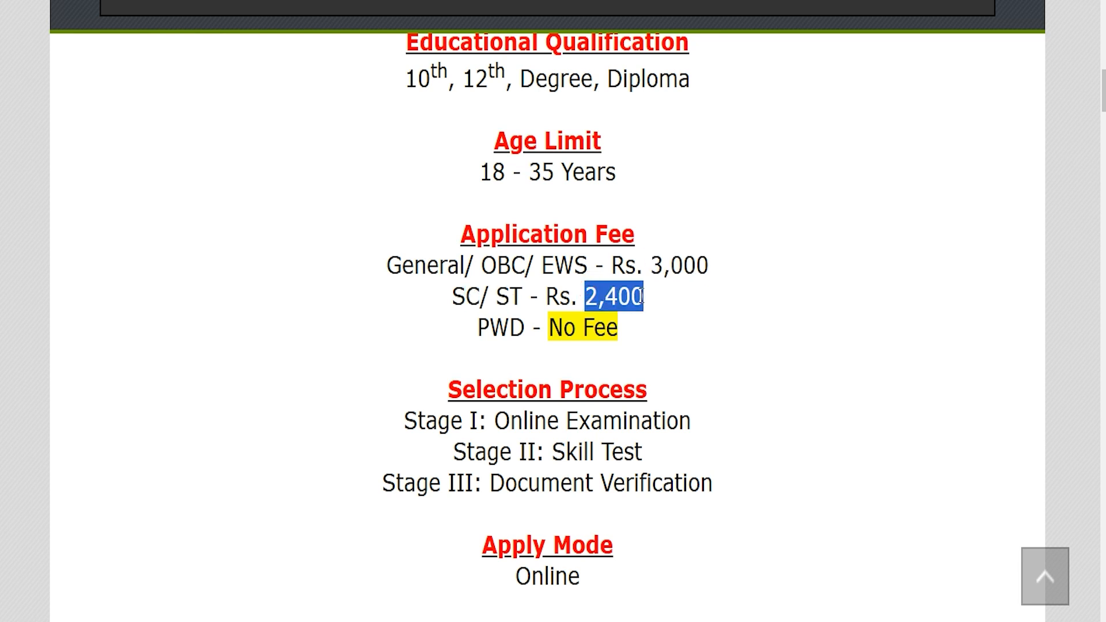
pyautogui.moveTo(479, 327); pyautogui.dragTo(617, 328)
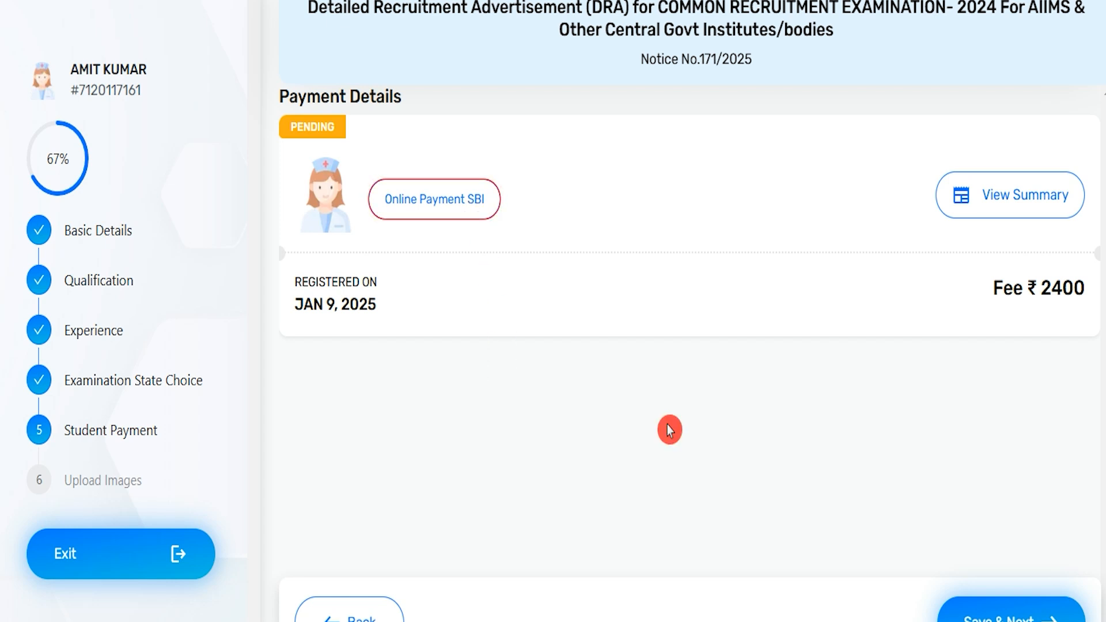
# Step: Start the SBI online payment of the application fee and agree to leave the application page for the payment gateway
pyautogui.click(446, 211)
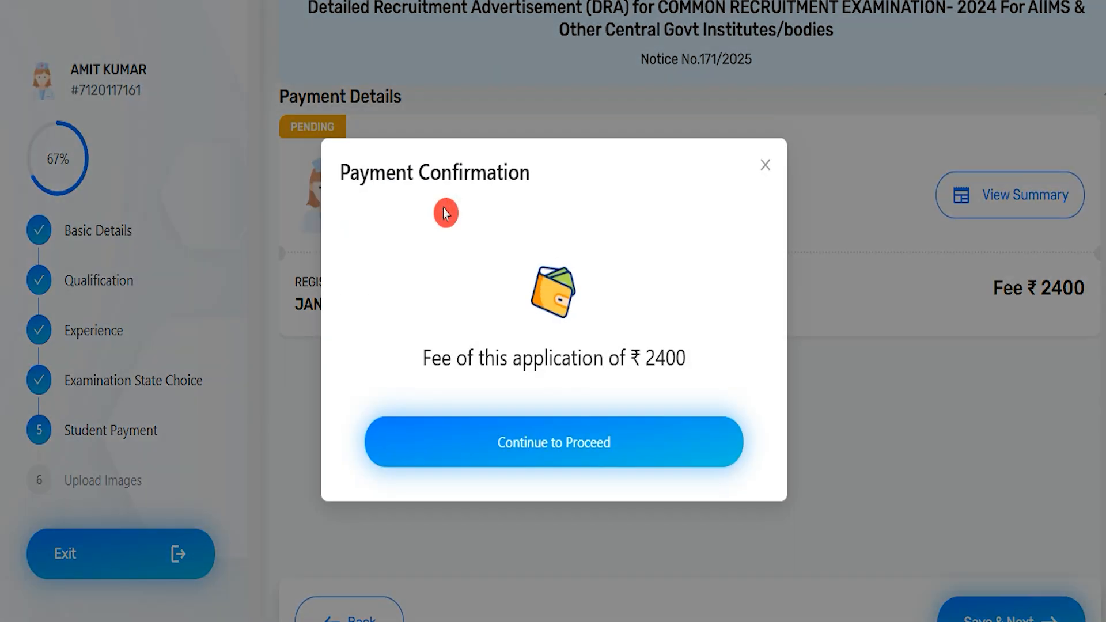
pyautogui.click(566, 450)
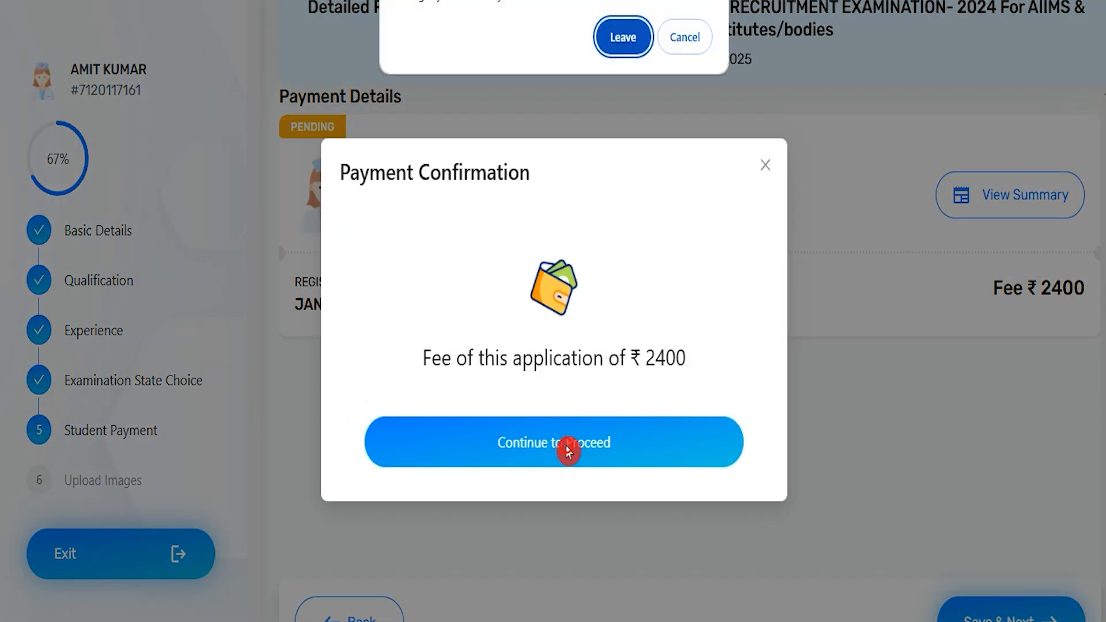
pyautogui.click(622, 36)
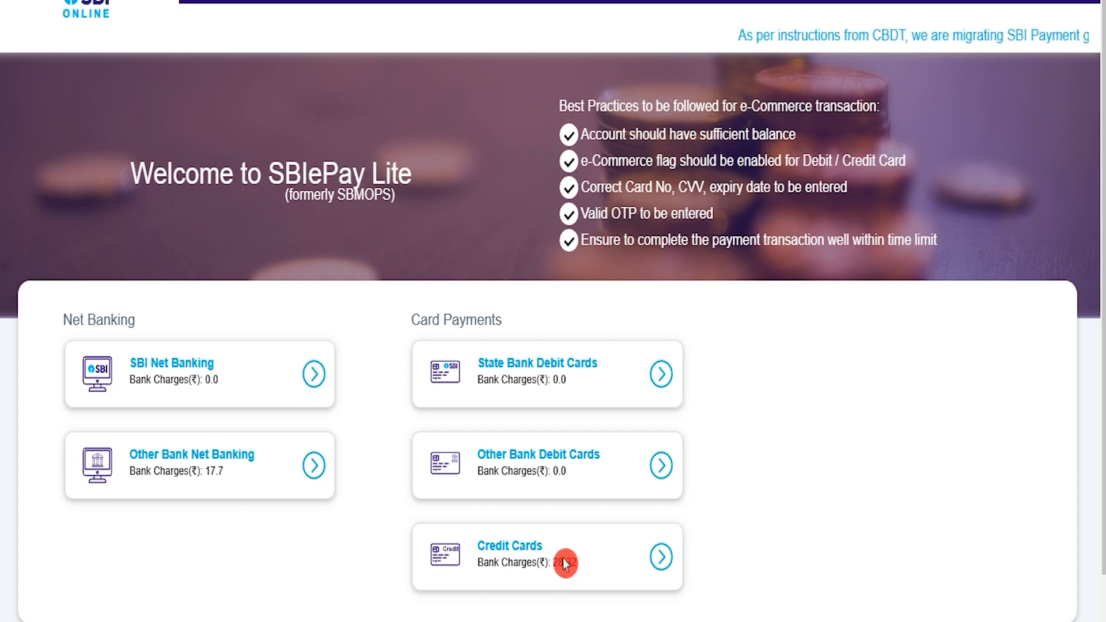
# Step: Choose Other Bank Debit Cards as the payment method and confirm the payment details
pyautogui.click(662, 467)
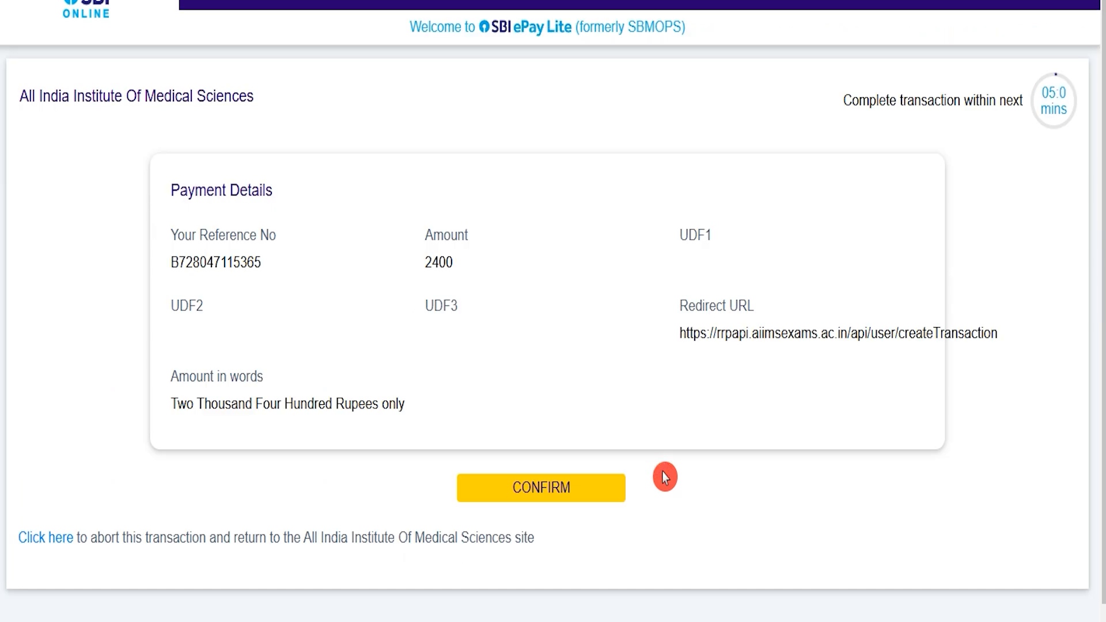
pyautogui.click(590, 497)
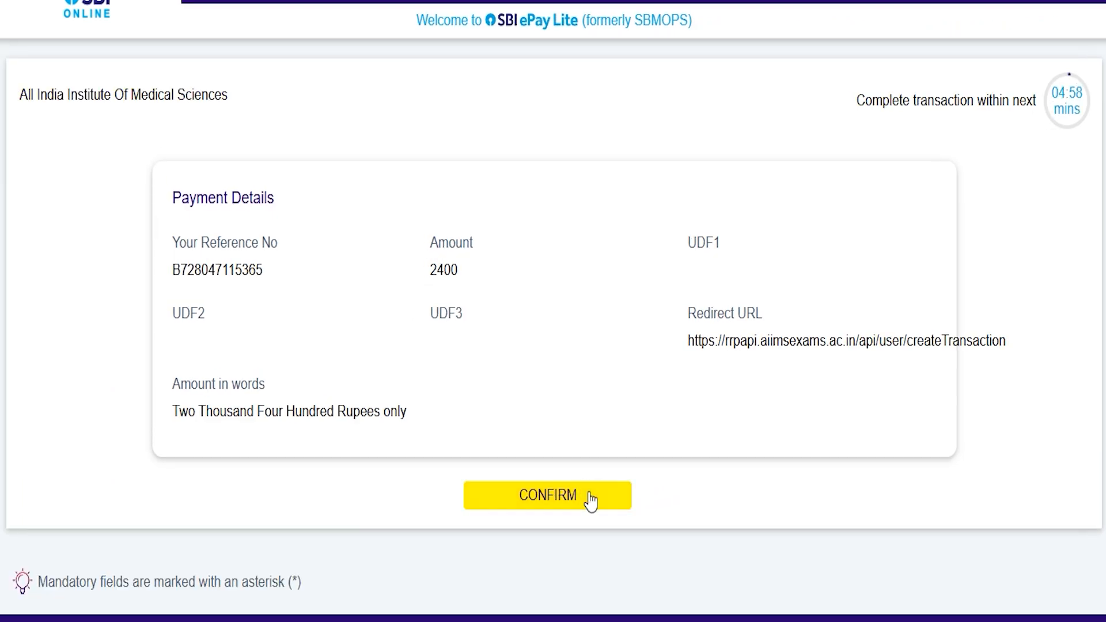
pyautogui.click(589, 494)
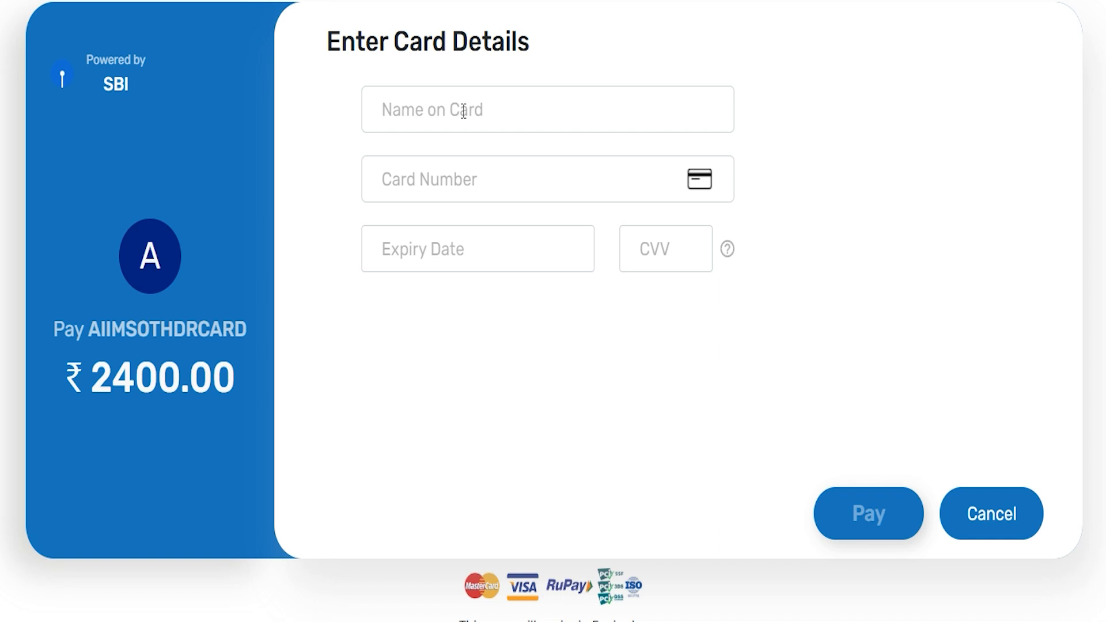
# Step: Check the card name, card number, expiry date and CVV fields without entering any values
pyautogui.click(464, 110)
pyautogui.click(445, 184)
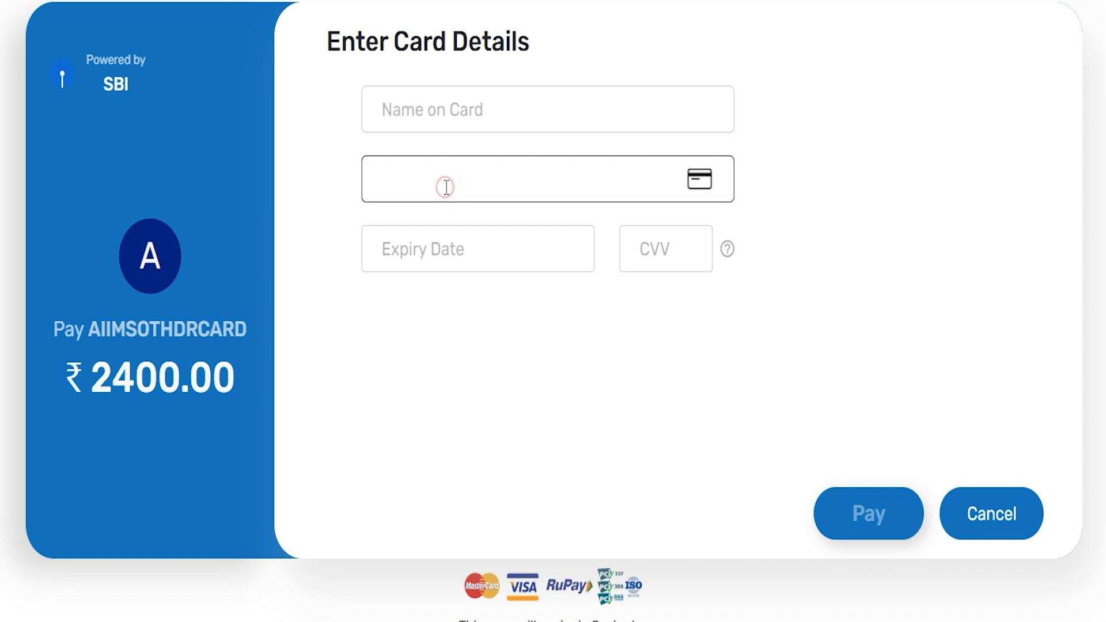
pyautogui.click(447, 254)
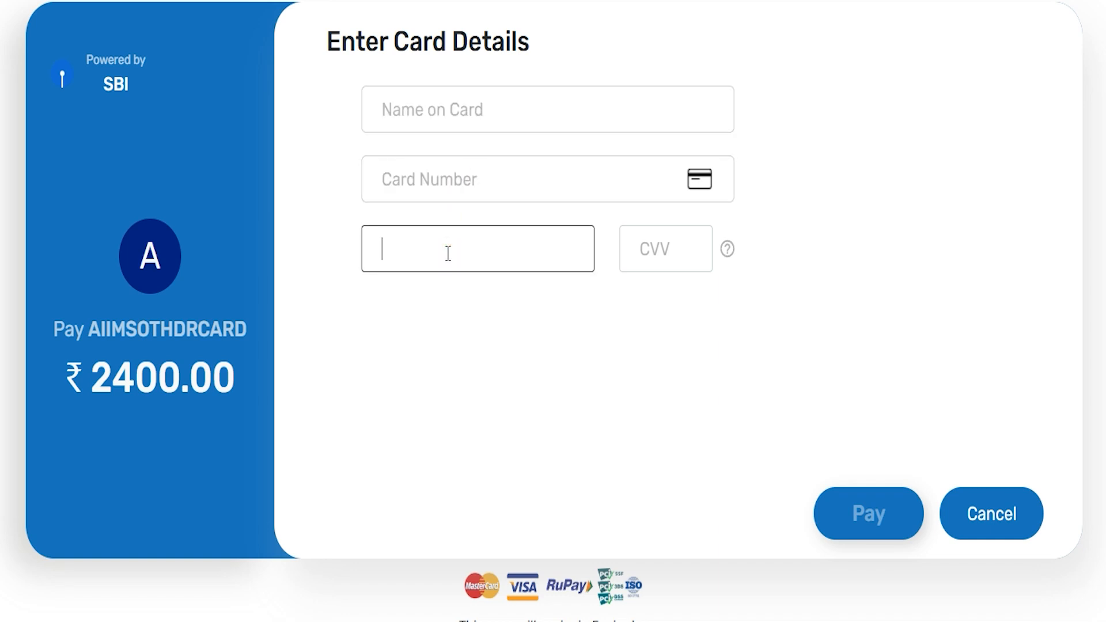
pyautogui.click(653, 244)
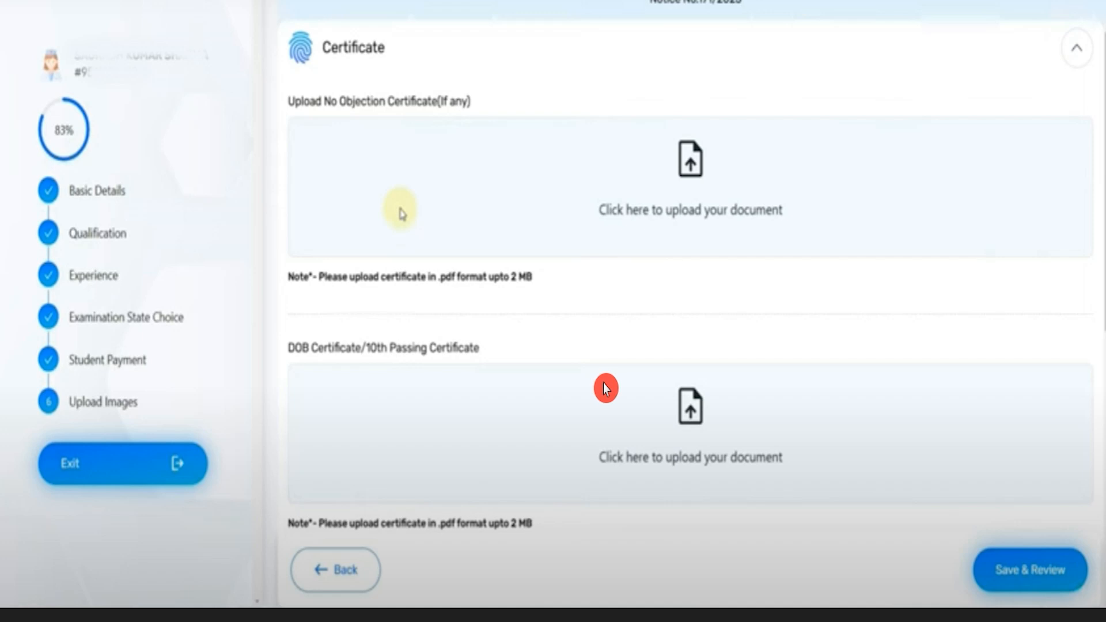
# Step: Review the No Objection Certificate upload requirements and the profile photo upload section under Upload Images
pyautogui.click(375, 103)
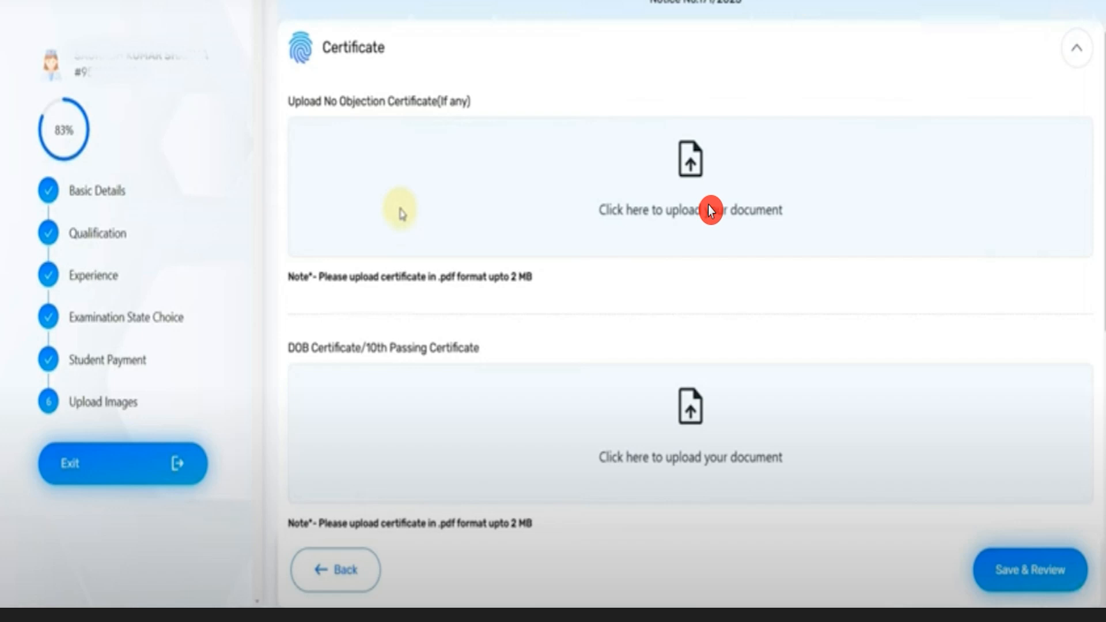
pyautogui.click(373, 277)
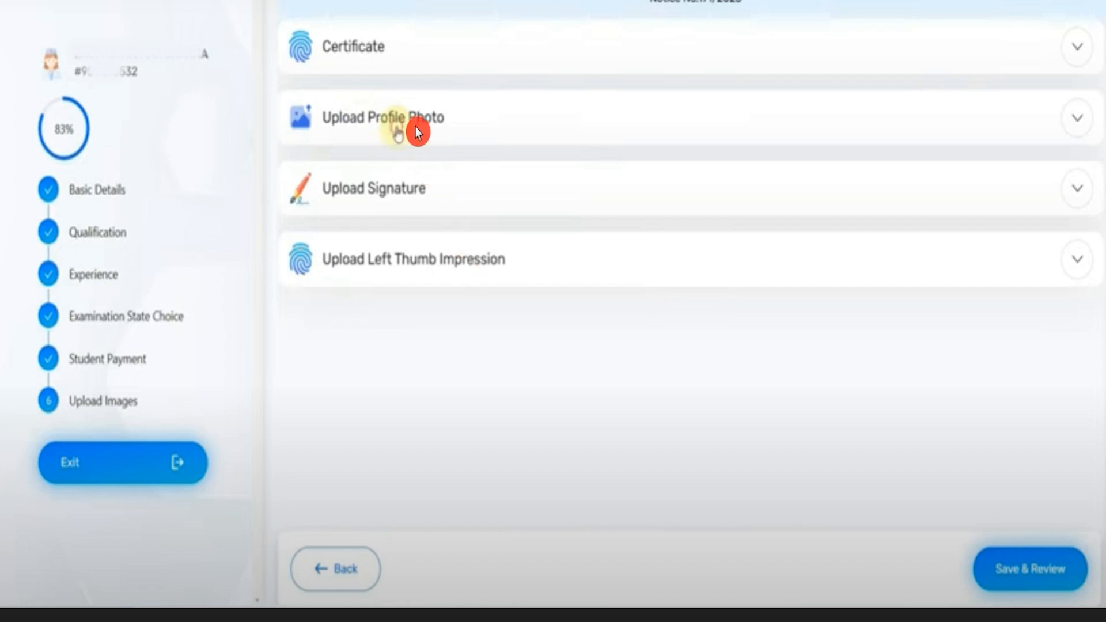
pyautogui.click(398, 131)
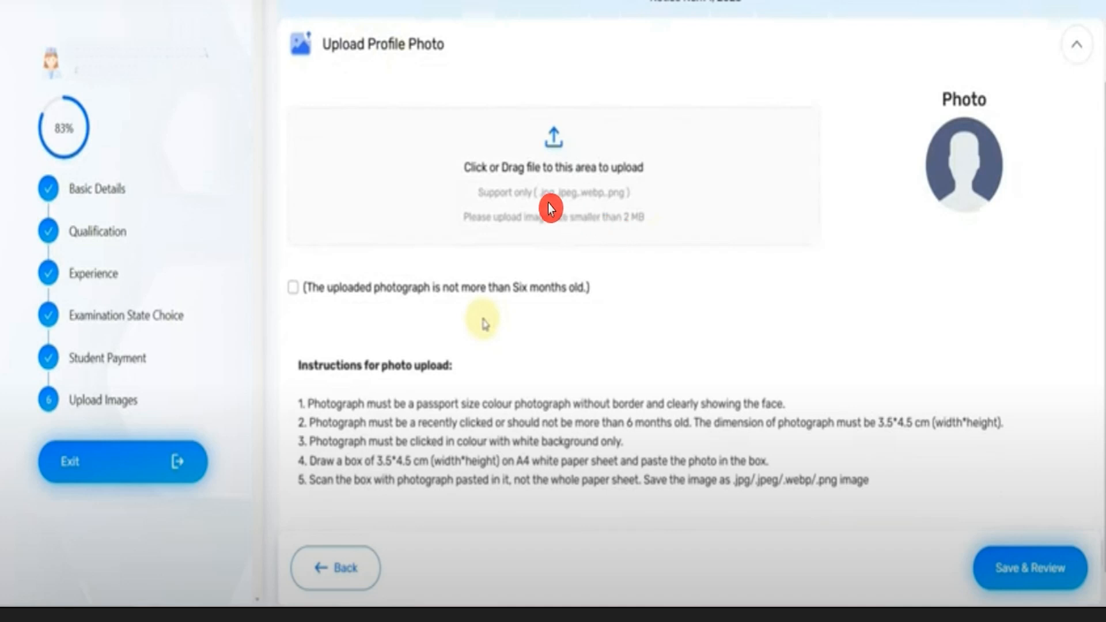
pyautogui.click(598, 195)
pyautogui.click(1023, 583)
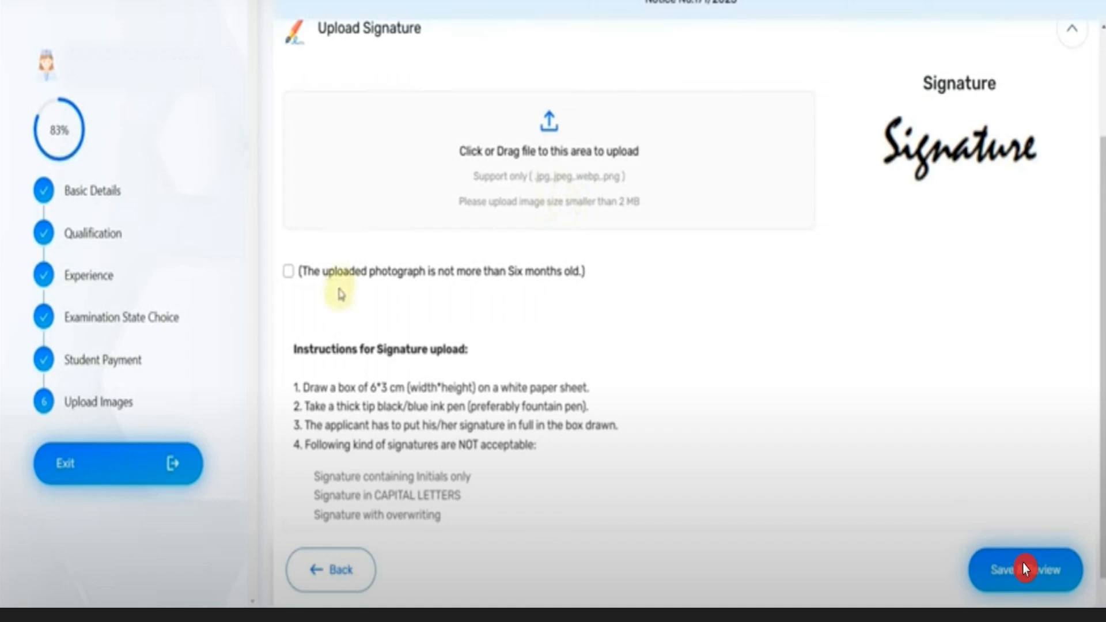
# Step: Go through the signature and left thumb impression upload sections, and save the application for review
pyautogui.click(548, 125)
pyautogui.click(1026, 579)
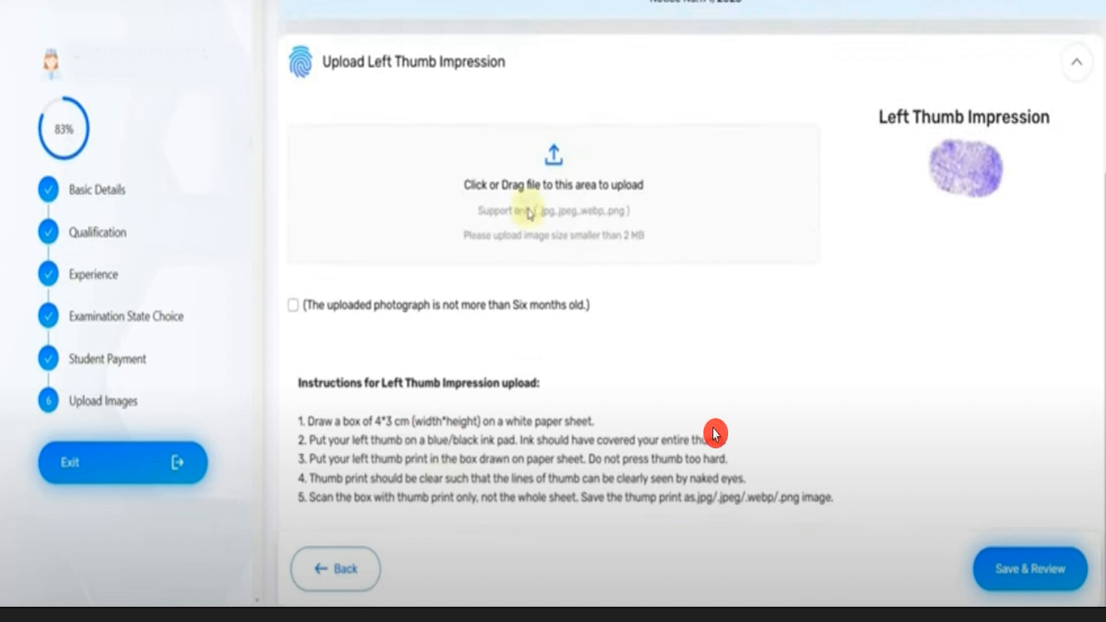
pyautogui.click(1024, 579)
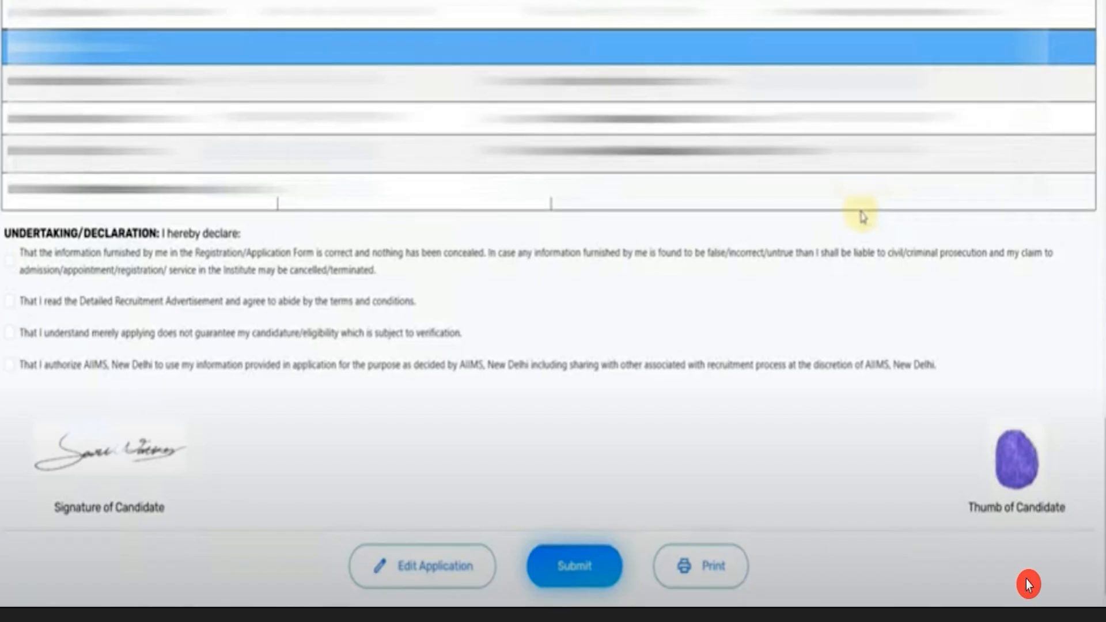